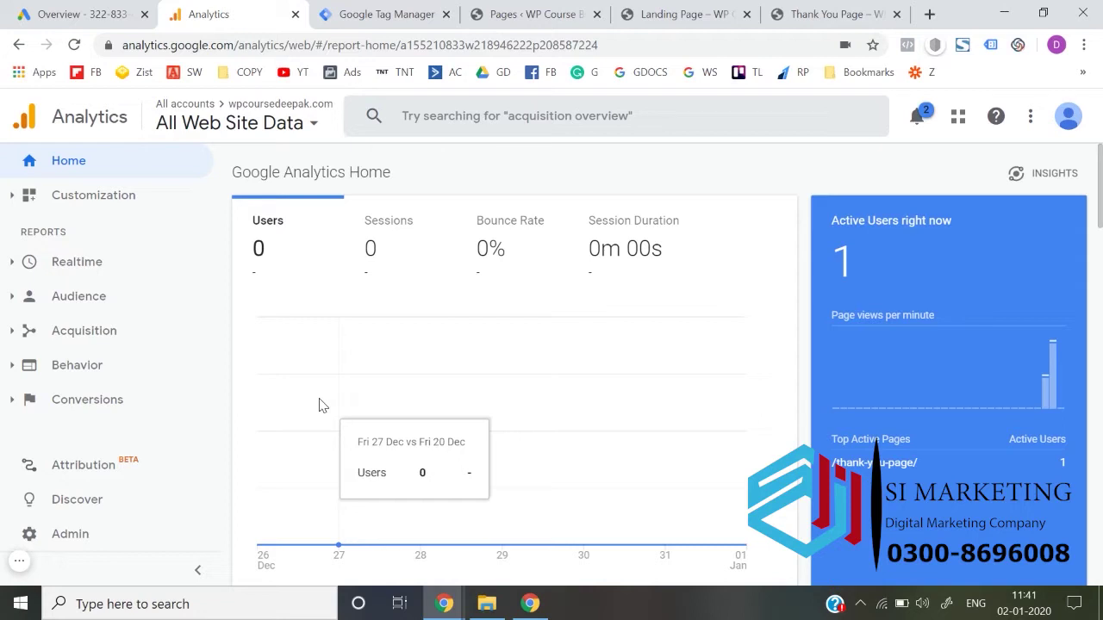
Open the Analytics administration page for the wpcoursedeepak.com property and look over its available settings.
{"action": "left_click", "coordinate": [388, 13]}
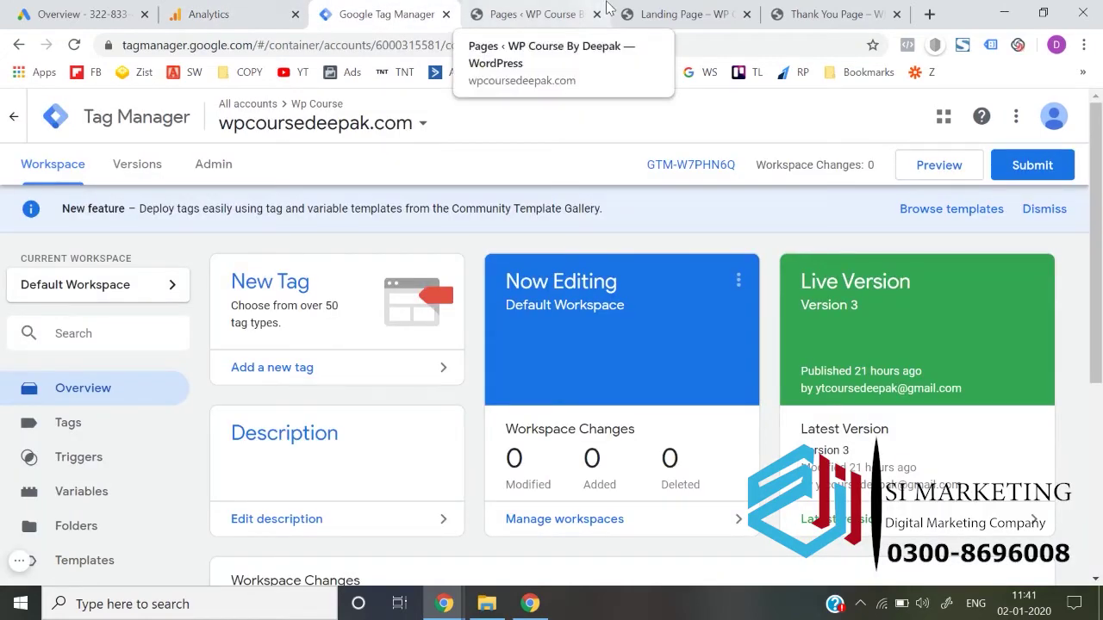
{"action": "left_click", "coordinate": [215, 14]}
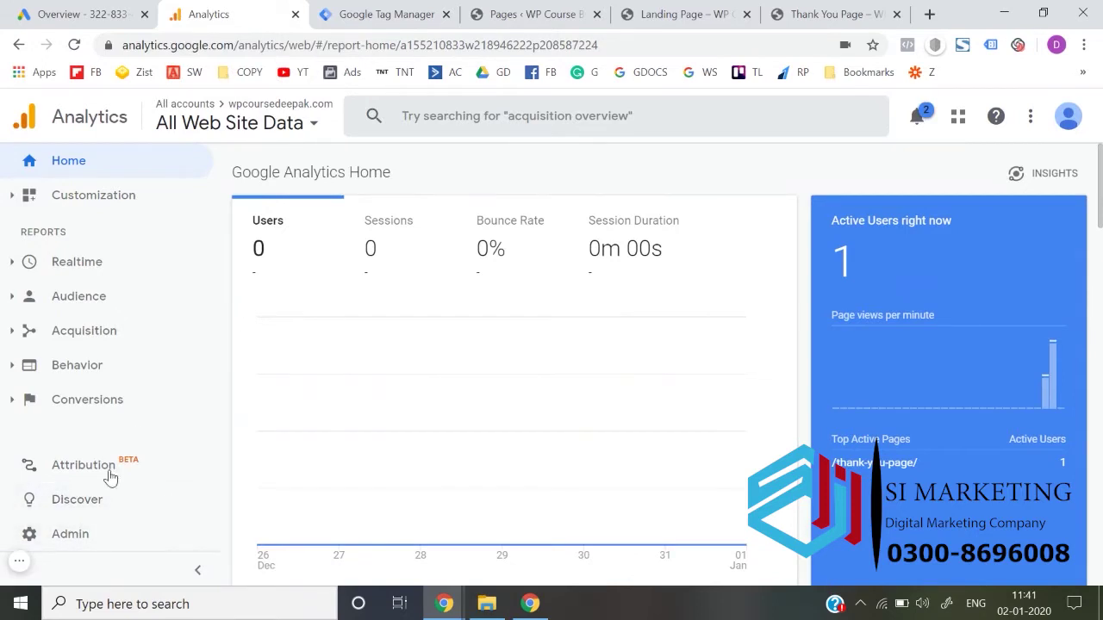
{"action": "left_click", "coordinate": [87, 532]}
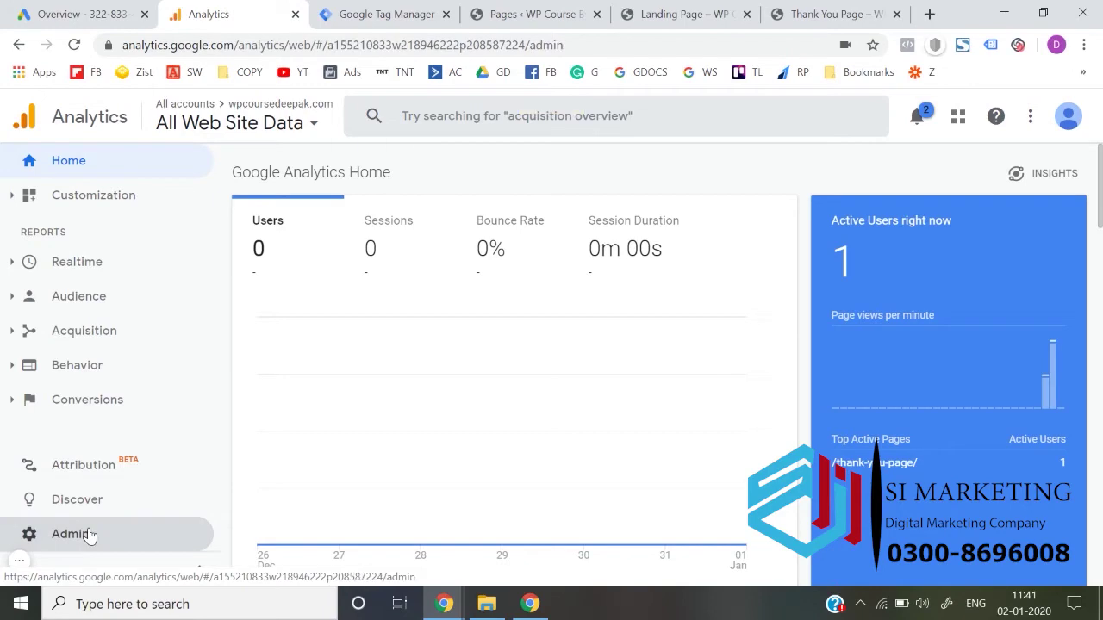
{"action": "scroll", "coordinate": [695, 485], "scroll_direction": "down", "scroll_amount": 3}
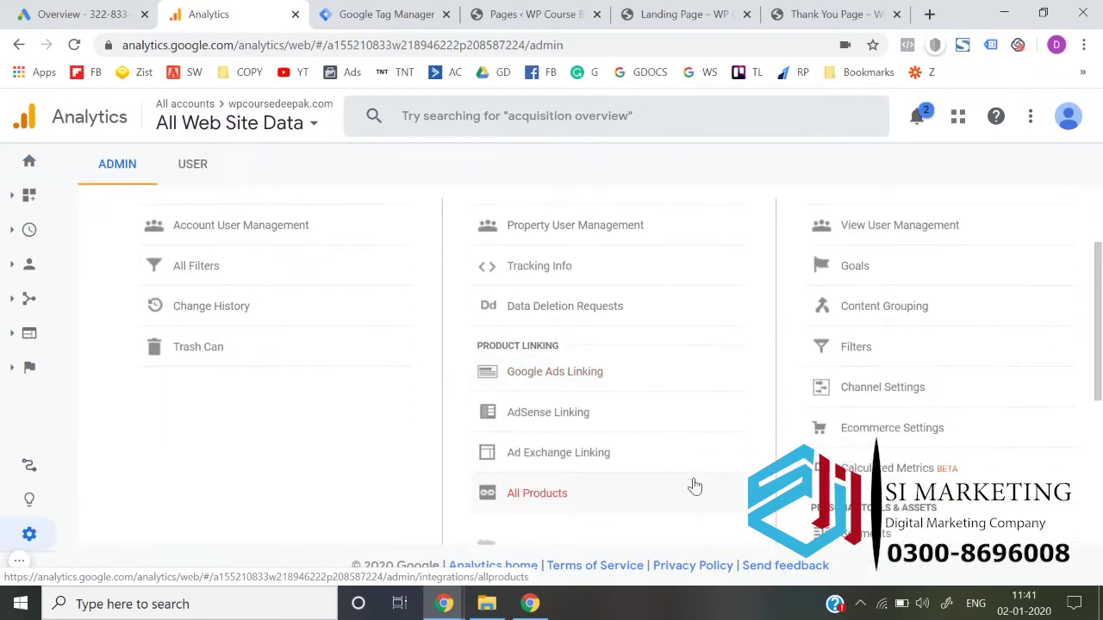
{"action": "scroll", "coordinate": [631, 427], "scroll_direction": "down", "scroll_amount": 1}
{"action": "scroll", "coordinate": [629, 425], "scroll_direction": "up", "scroll_amount": 4}
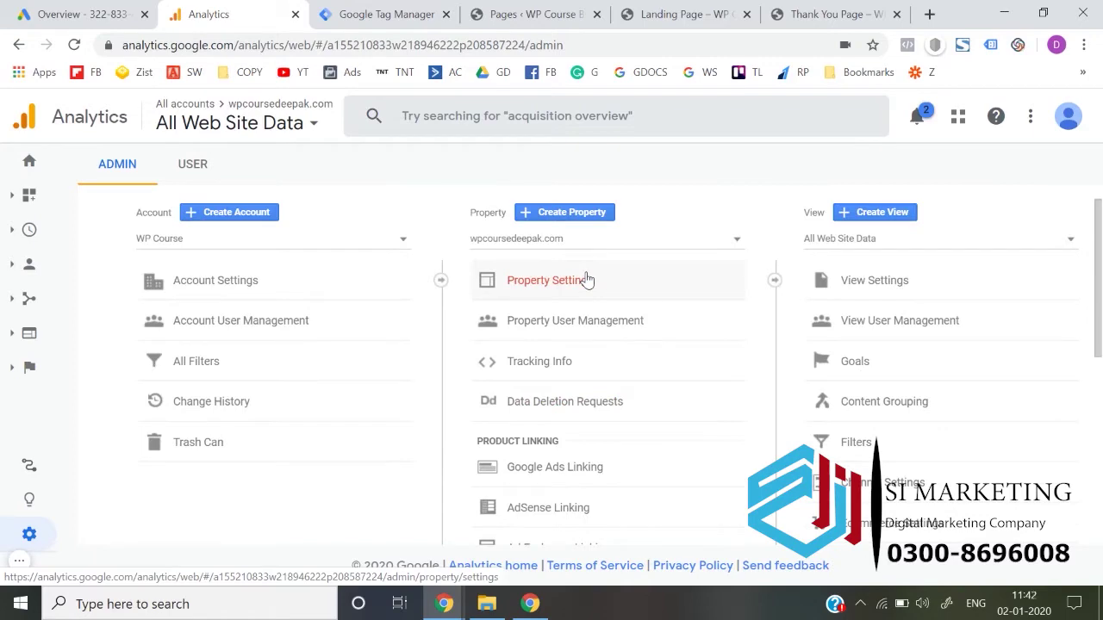
Open the property settings and examine them from the basic settings down to the Search Console section.
{"action": "left_click", "coordinate": [586, 280]}
{"action": "scroll", "coordinate": [735, 352], "scroll_direction": "down", "scroll_amount": 4}
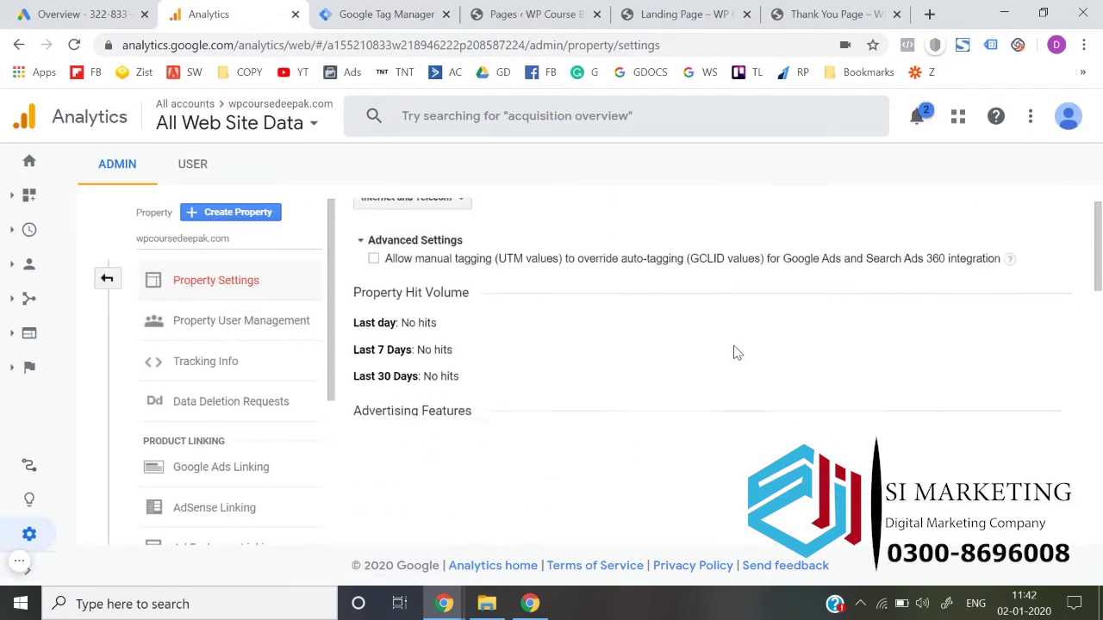
{"action": "scroll", "coordinate": [735, 353], "scroll_direction": "down", "scroll_amount": 2}
{"action": "scroll", "coordinate": [581, 368], "scroll_direction": "down", "scroll_amount": 5}
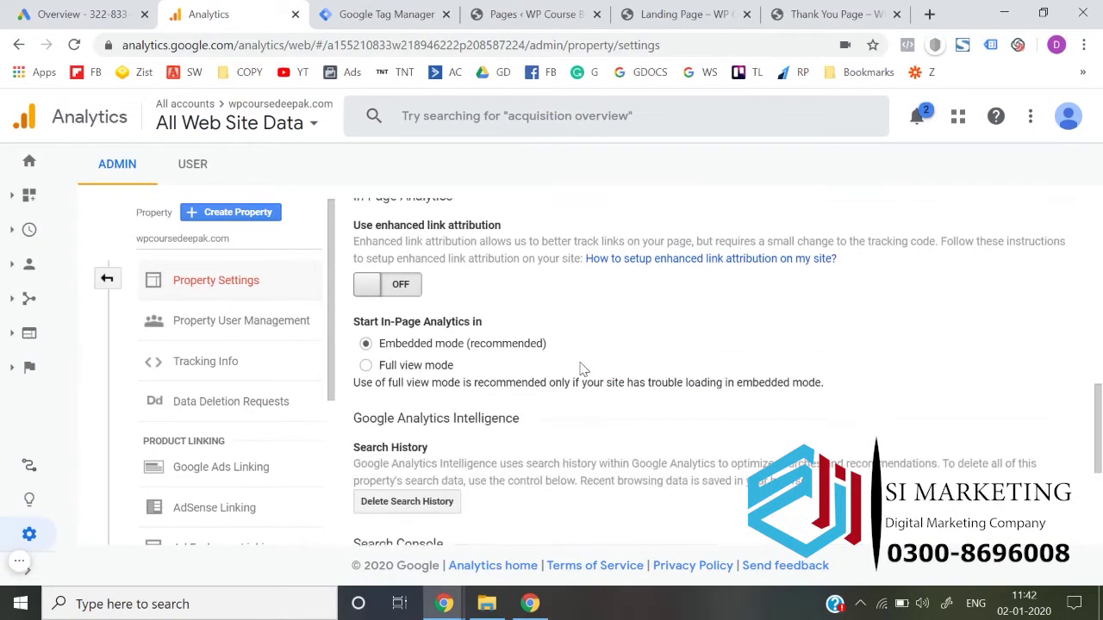
{"action": "scroll", "coordinate": [580, 368], "scroll_direction": "up", "scroll_amount": 8}
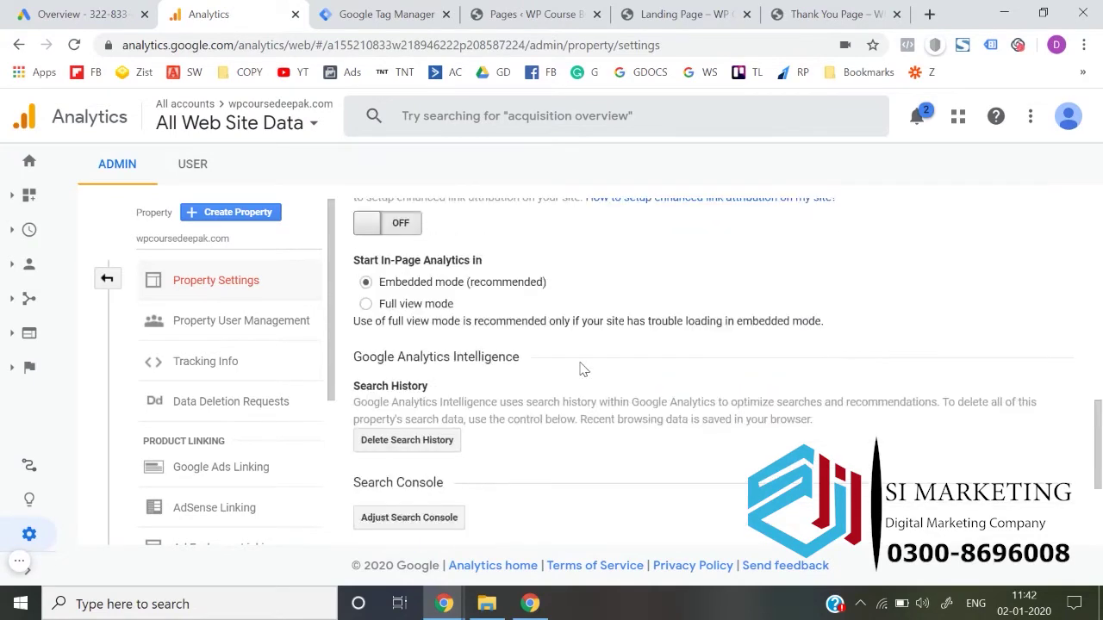
{"action": "scroll", "coordinate": [580, 369], "scroll_direction": "up", "scroll_amount": 1}
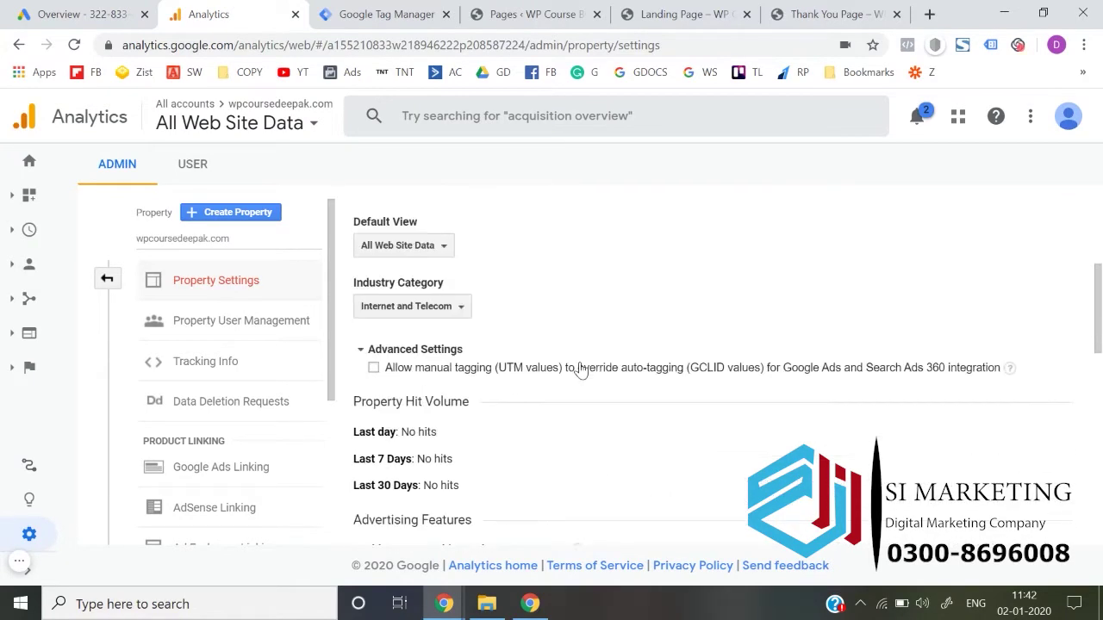
{"action": "scroll", "coordinate": [580, 368], "scroll_direction": "down", "scroll_amount": 5}
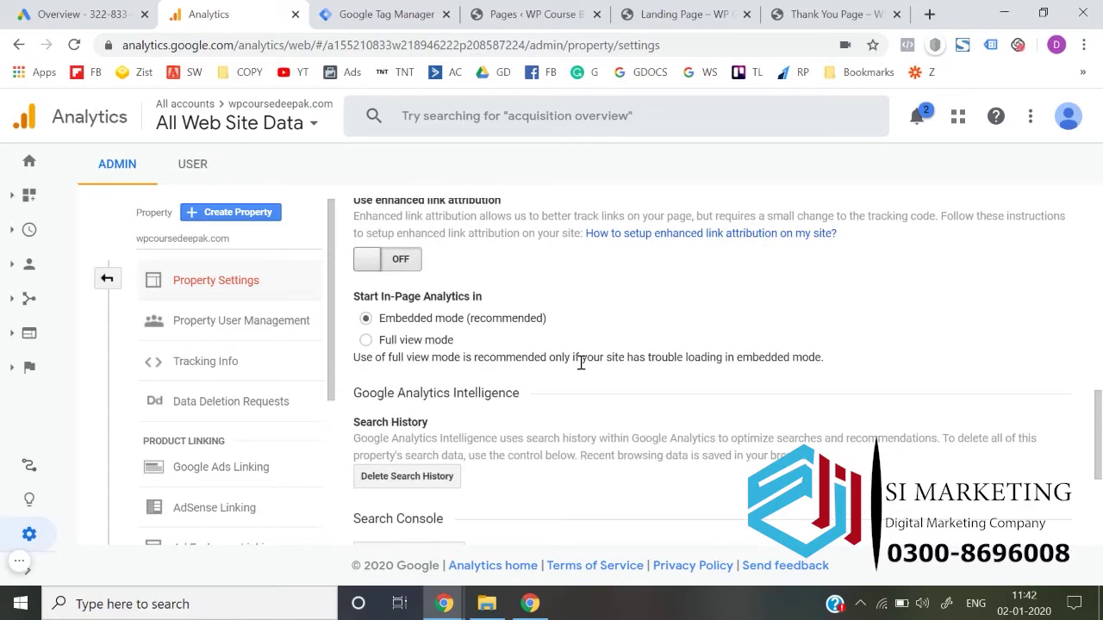
{"action": "scroll", "coordinate": [580, 363], "scroll_direction": "down", "scroll_amount": 5}
{"action": "scroll", "coordinate": [581, 369], "scroll_direction": "up", "scroll_amount": 15}
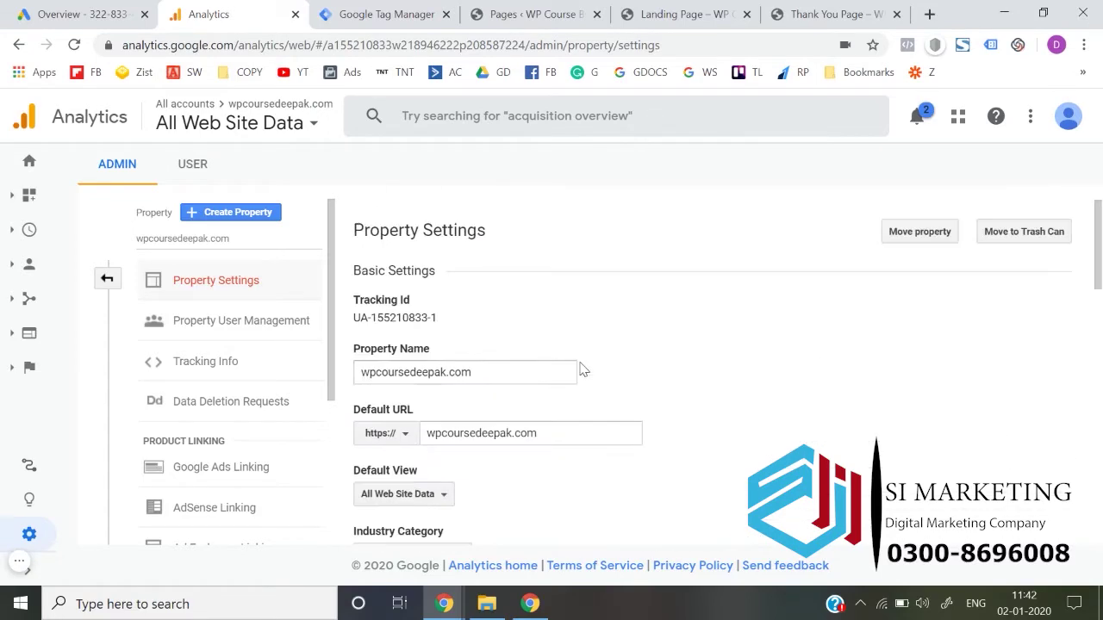
Look over the property's Data Collection page under Tracking Info and return to the administration overview.
{"action": "left_click", "coordinate": [107, 278]}
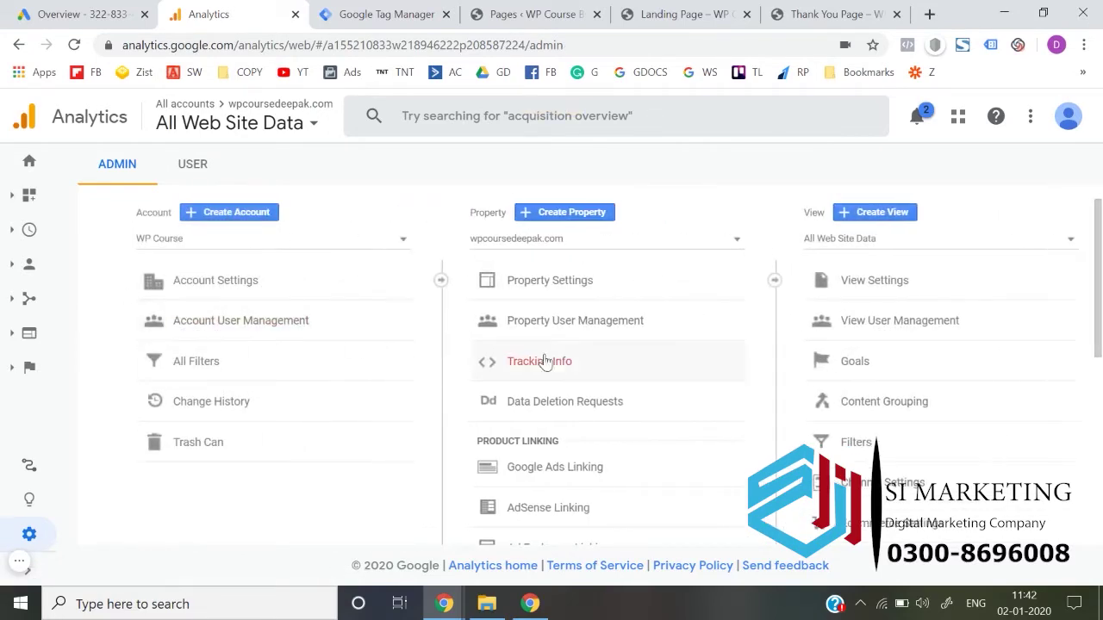
{"action": "left_click", "coordinate": [560, 361]}
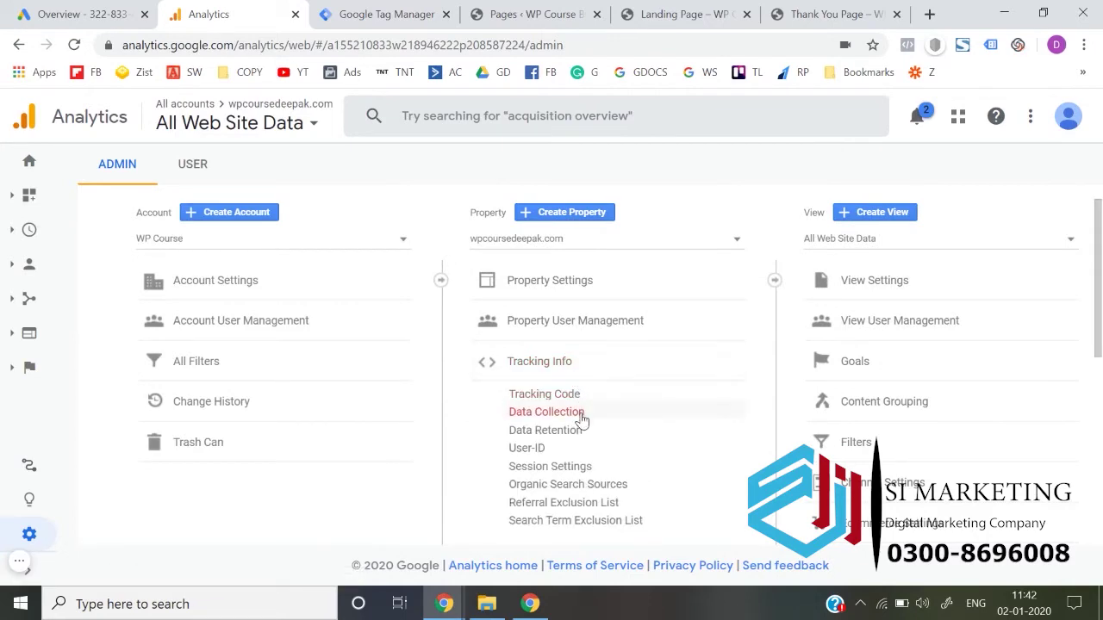
{"action": "left_click", "coordinate": [546, 411]}
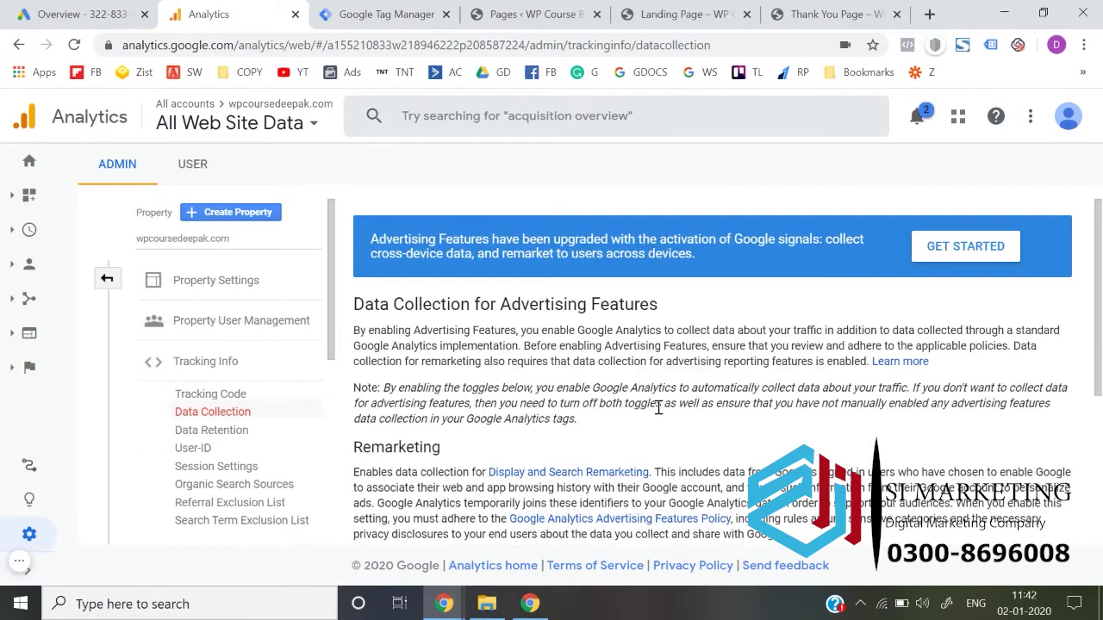
{"action": "scroll", "coordinate": [659, 415], "scroll_direction": "down", "scroll_amount": 3}
{"action": "scroll", "coordinate": [659, 415], "scroll_direction": "up", "scroll_amount": 3}
{"action": "left_click", "coordinate": [107, 278]}
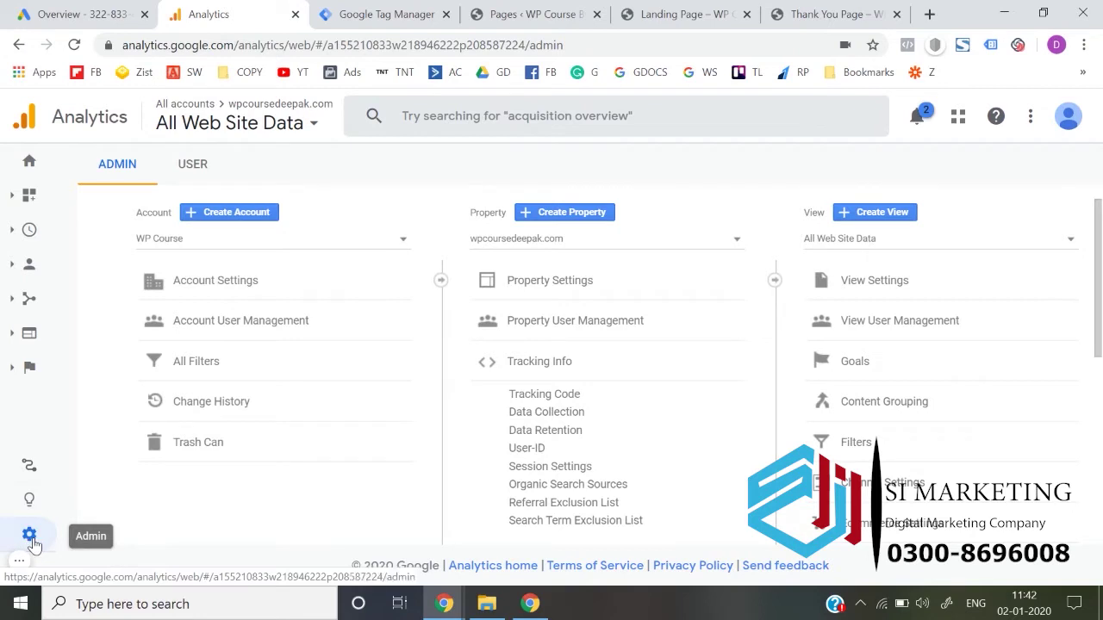
Turn on Remarketing in the property's Data Collection settings, save the change and return to the administration overview.
{"action": "left_click", "coordinate": [543, 369]}
{"action": "left_click", "coordinate": [543, 371]}
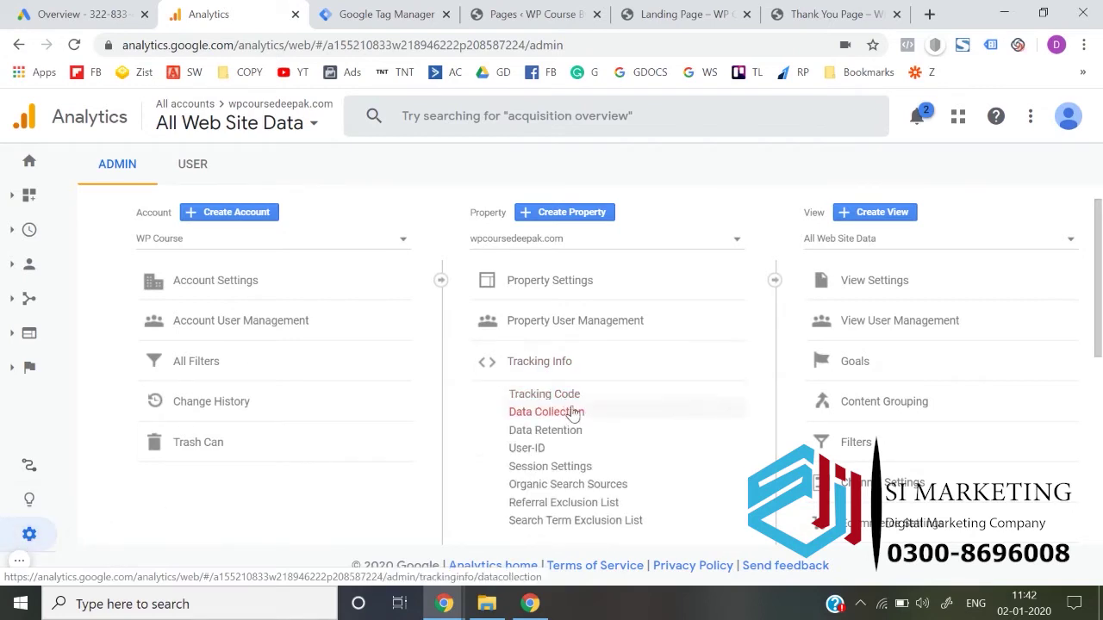
{"action": "left_click", "coordinate": [573, 412]}
{"action": "scroll", "coordinate": [573, 409], "scroll_direction": "down", "scroll_amount": 3}
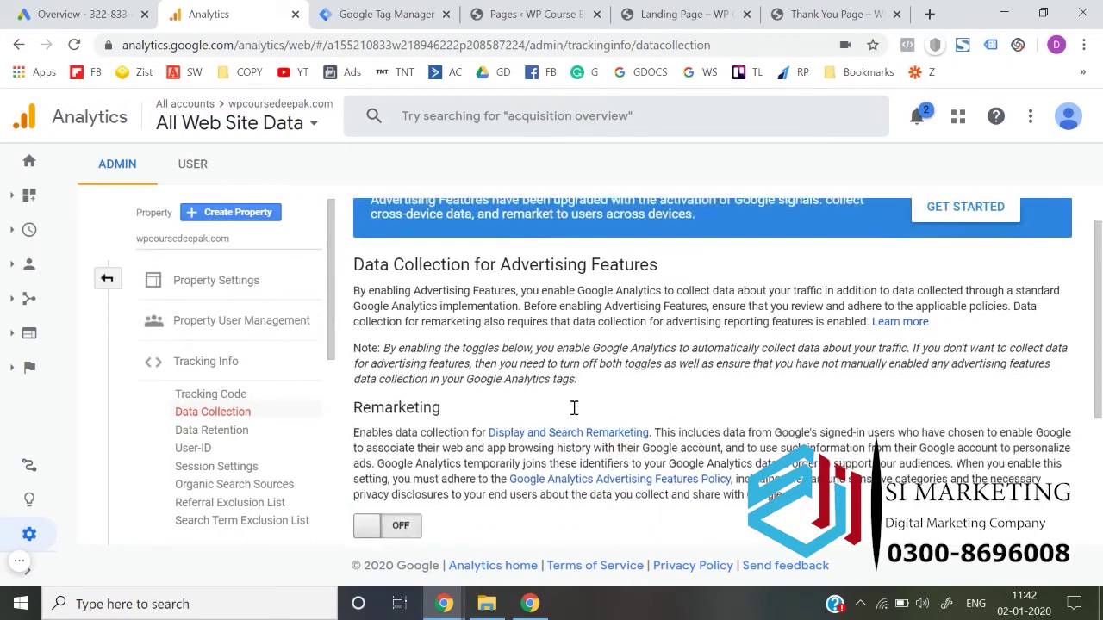
{"action": "left_click", "coordinate": [411, 342]}
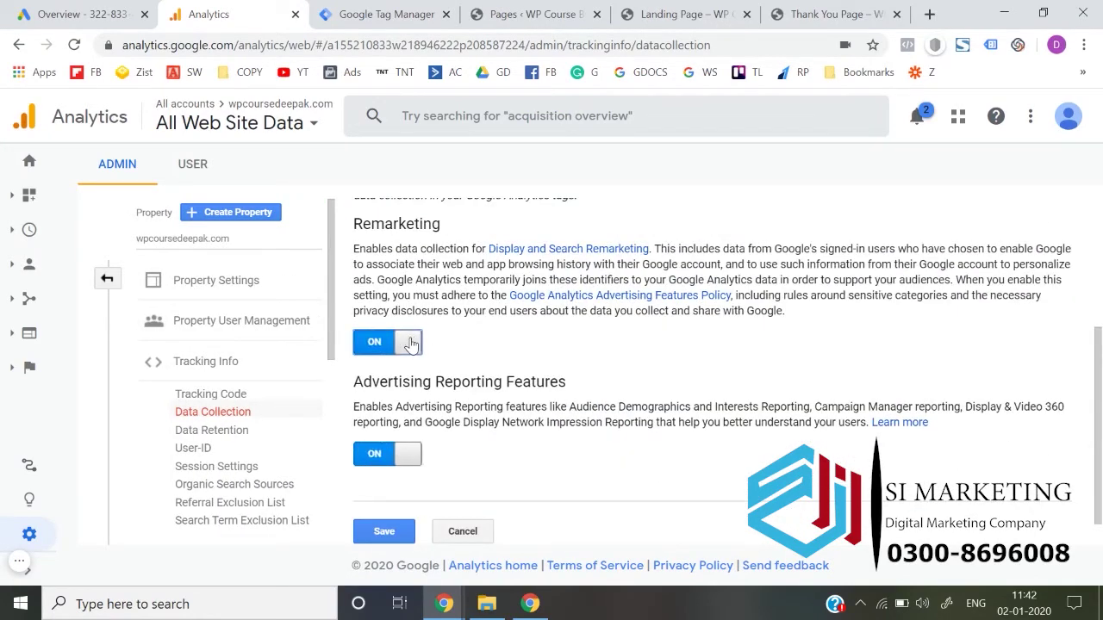
{"action": "scroll", "coordinate": [413, 362], "scroll_direction": "down", "scroll_amount": 1}
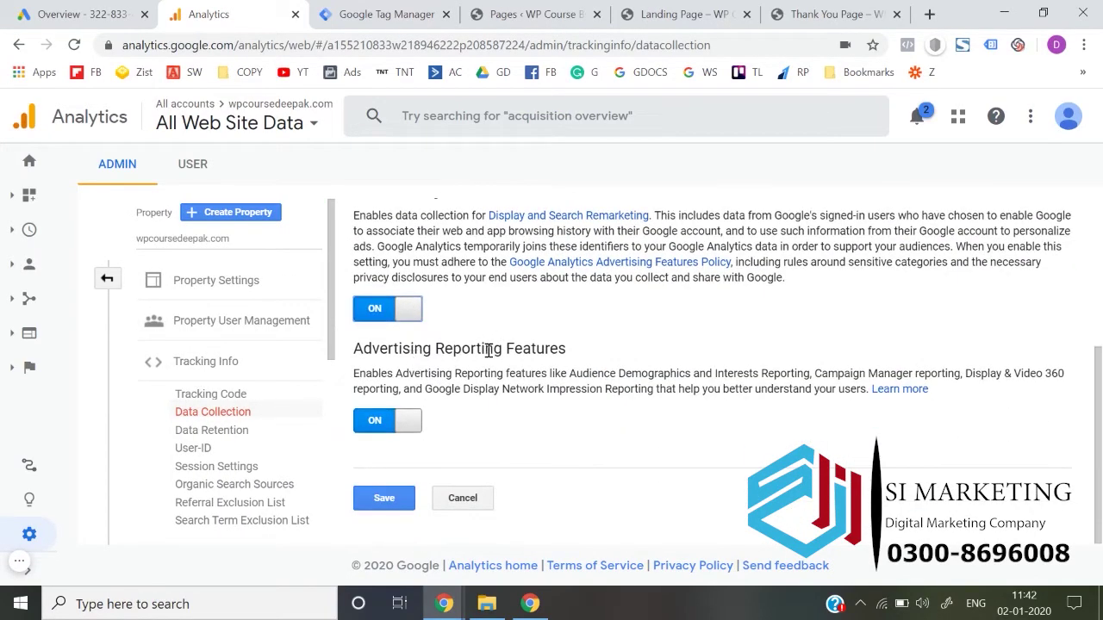
{"action": "left_click", "coordinate": [398, 498]}
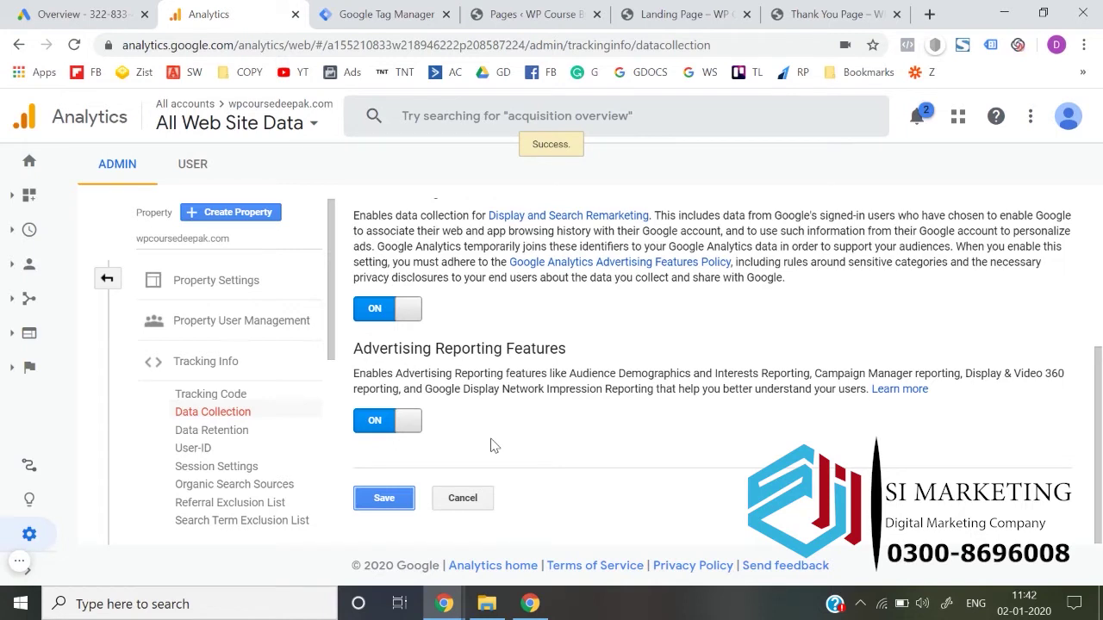
{"action": "left_click", "coordinate": [390, 505]}
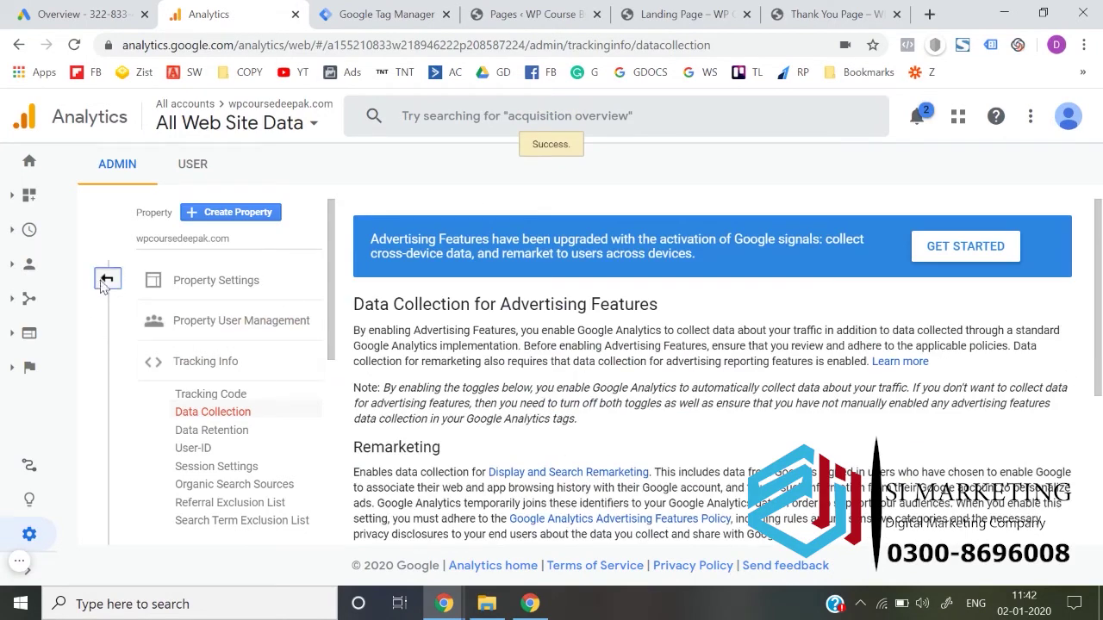
{"action": "left_click", "coordinate": [106, 280]}
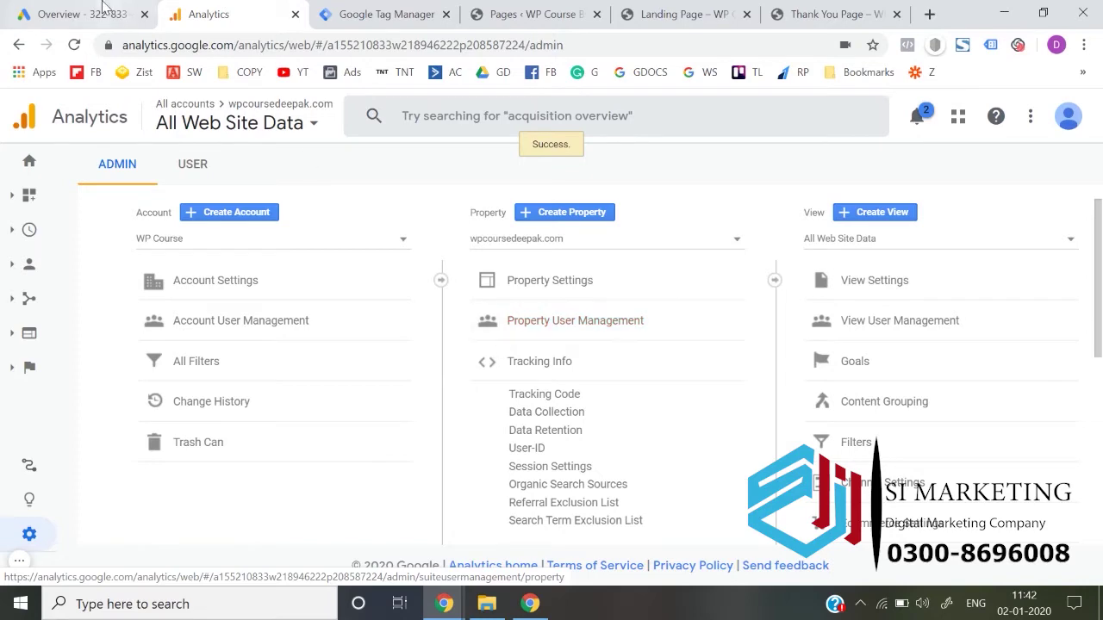
{"action": "key", "text": "ctrl+shift+Tab"}
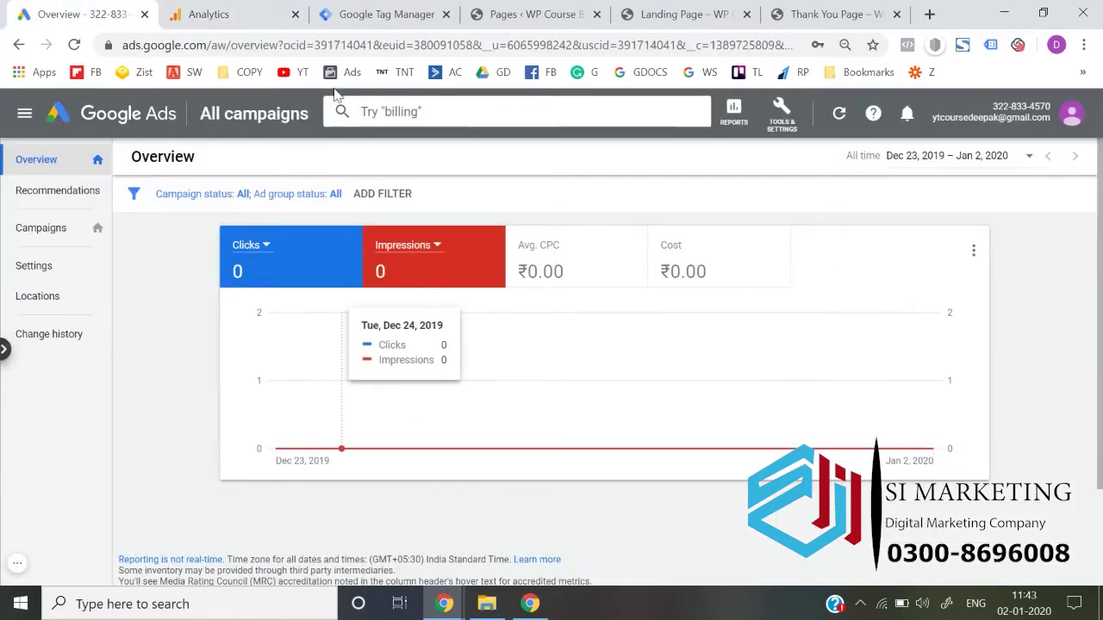
{"action": "key", "text": "ctrl+Tab"}
{"action": "key", "text": "ctrl+Tab"}
{"action": "key", "text": "ctrl+shift+Tab"}
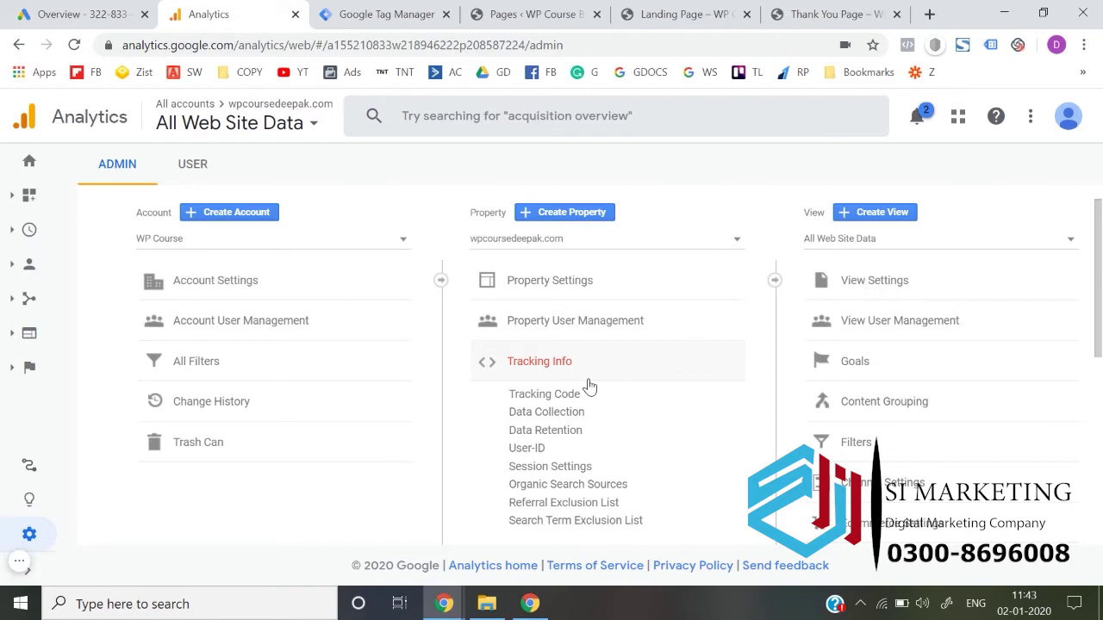
Open Google Ads Linking for the wpcoursedeepak.com property.
{"action": "scroll", "coordinate": [590, 387], "scroll_direction": "down", "scroll_amount": 4}
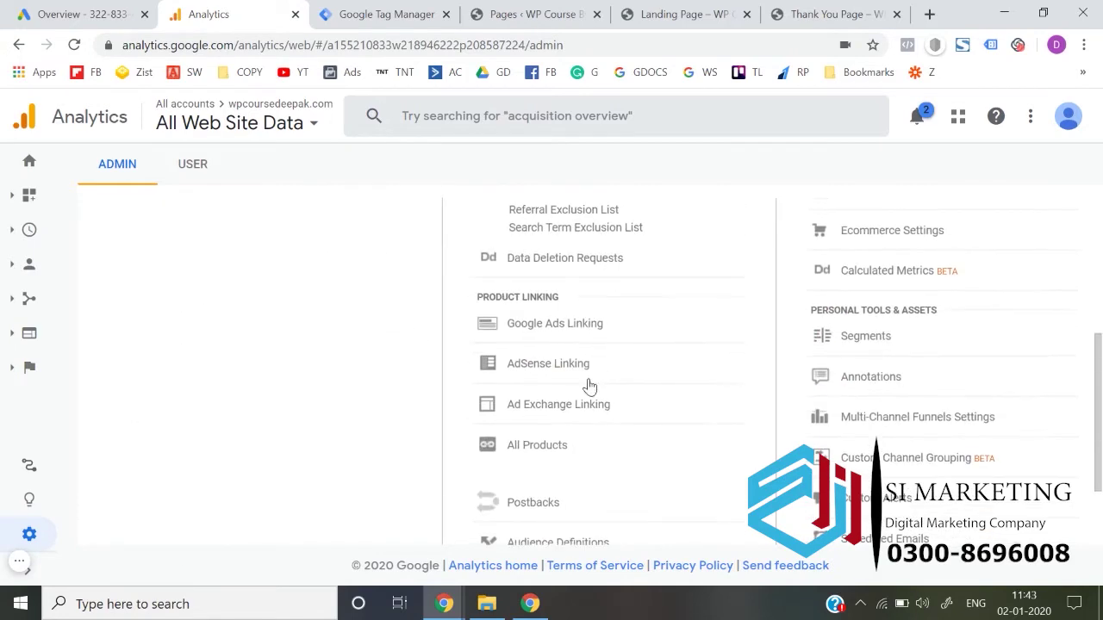
{"action": "scroll", "coordinate": [554, 319], "scroll_direction": "up", "scroll_amount": 4}
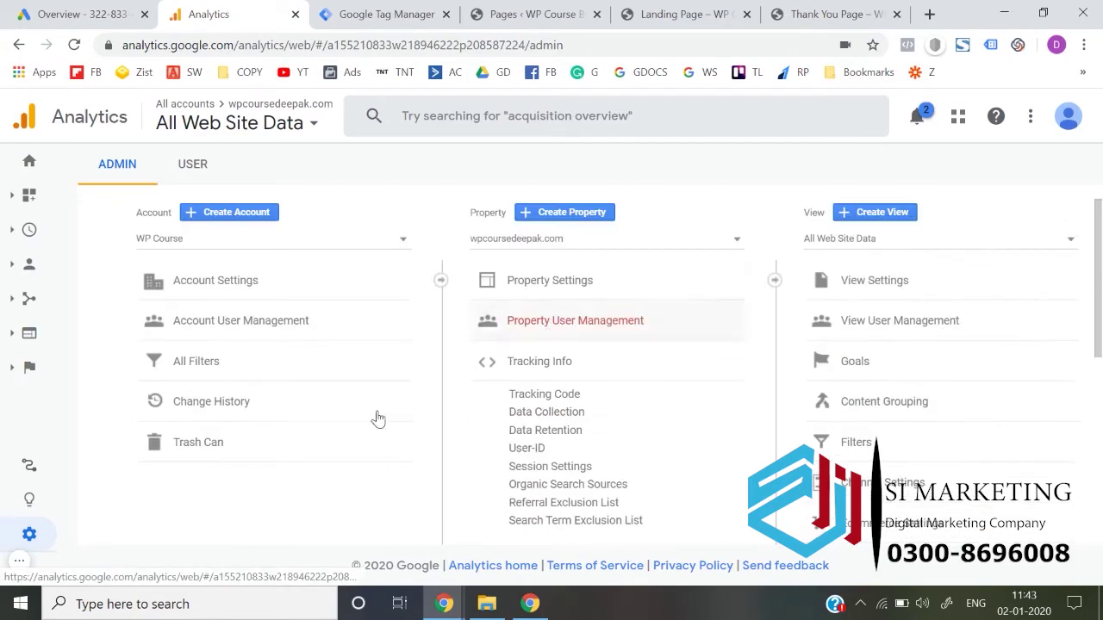
{"action": "left_click", "coordinate": [39, 541]}
{"action": "scroll", "coordinate": [607, 468], "scroll_direction": "down", "scroll_amount": 3}
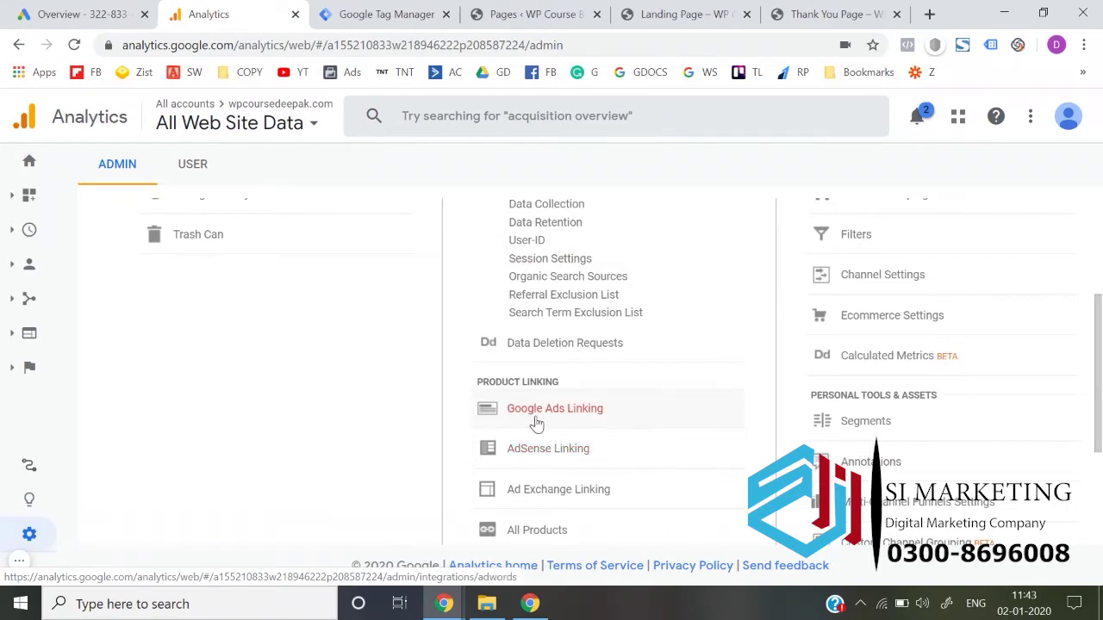
{"action": "left_click", "coordinate": [612, 416]}
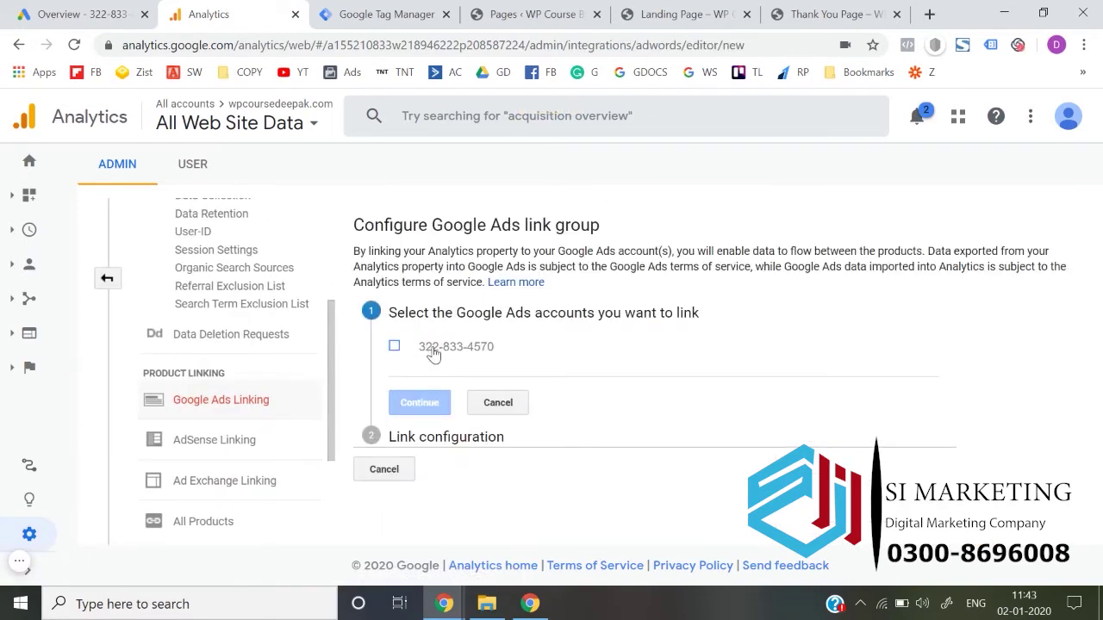
Check the account number in Google Ads, select the matching account for the link group and continue to the link configuration.
{"action": "left_click", "coordinate": [453, 348]}
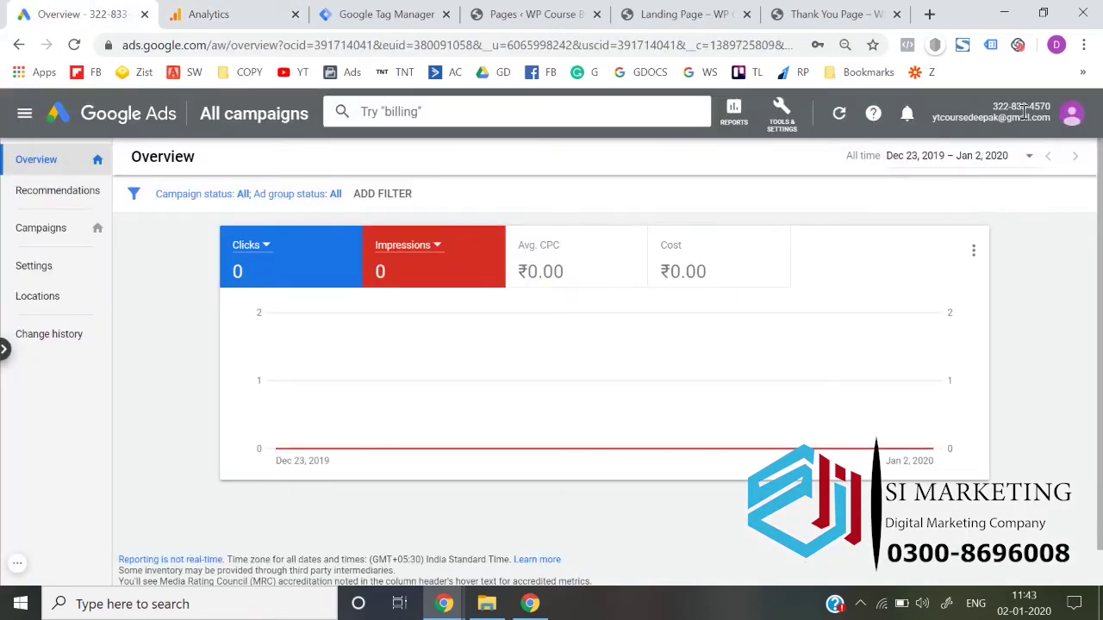
{"action": "left_click", "coordinate": [238, 10]}
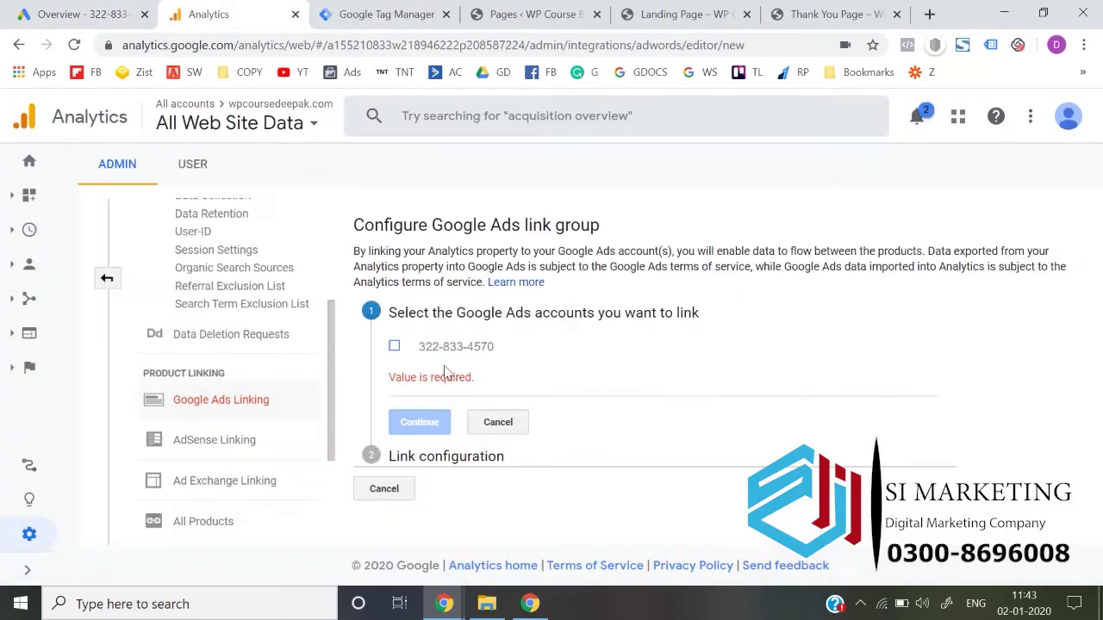
{"action": "left_click", "coordinate": [394, 347]}
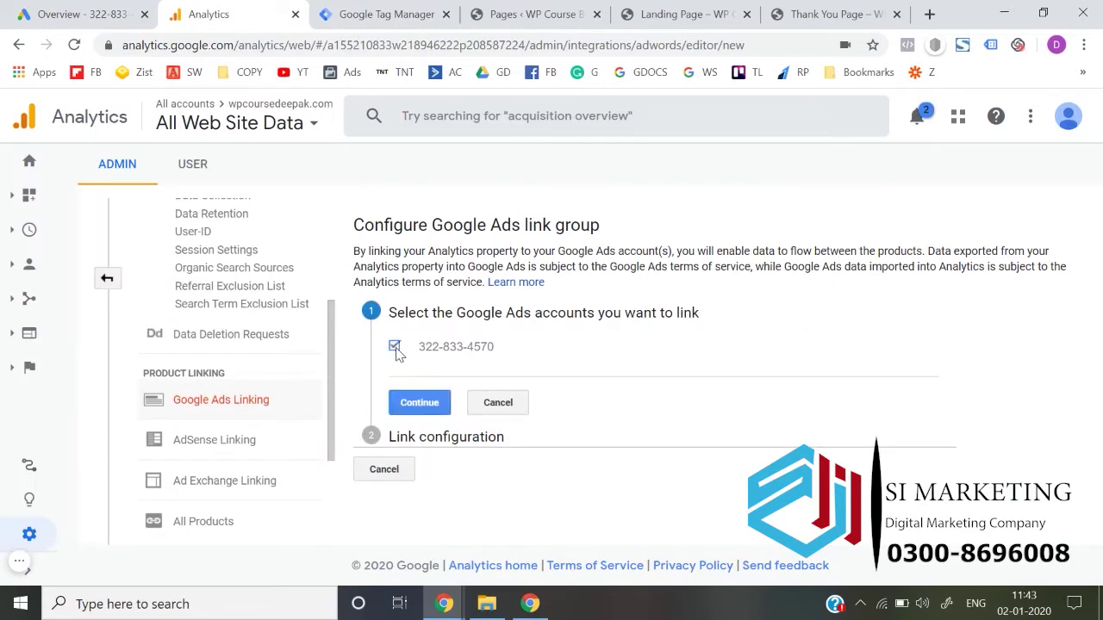
{"action": "left_click", "coordinate": [420, 401]}
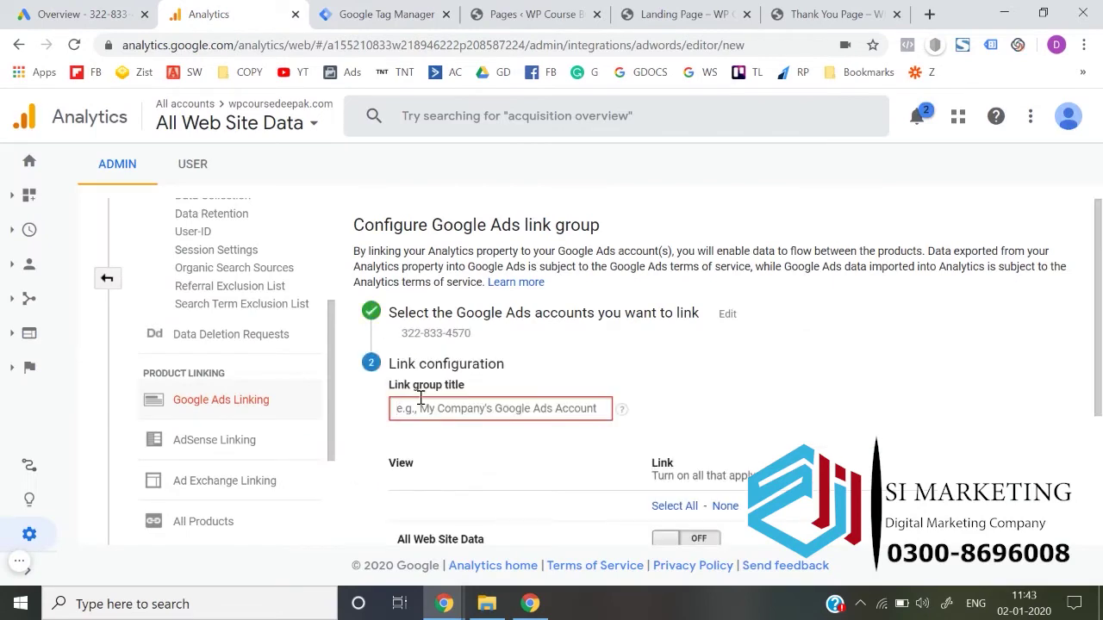
Title the link group "Google Ads Account -" followed by the last four digits of the account number, checking that number in Google Ads.
{"action": "left_click", "coordinate": [441, 408]}
{"action": "type", "text": "Google Ads Account -"}
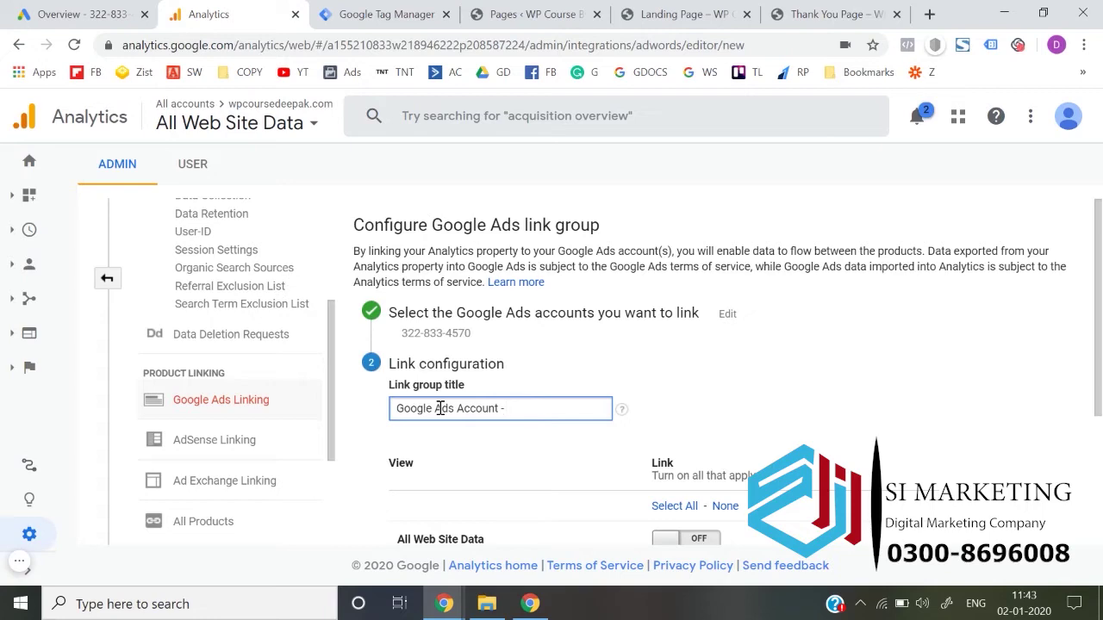
{"action": "left_click", "coordinate": [120, 14]}
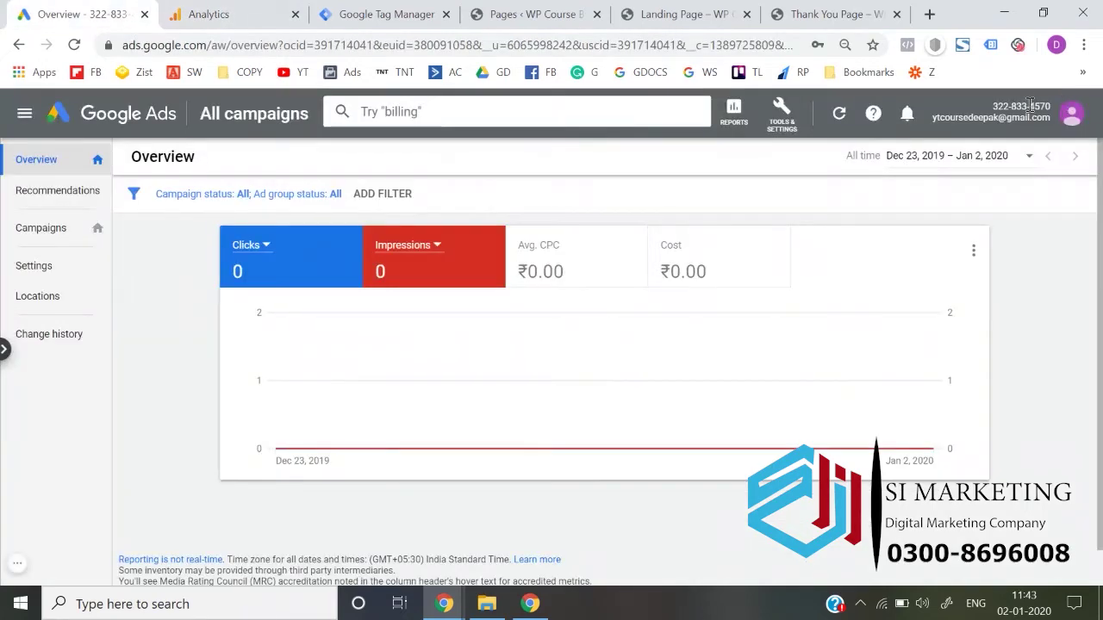
{"action": "left_click_drag", "start_coordinate": [1053, 108], "coordinate": [1057, 112]}
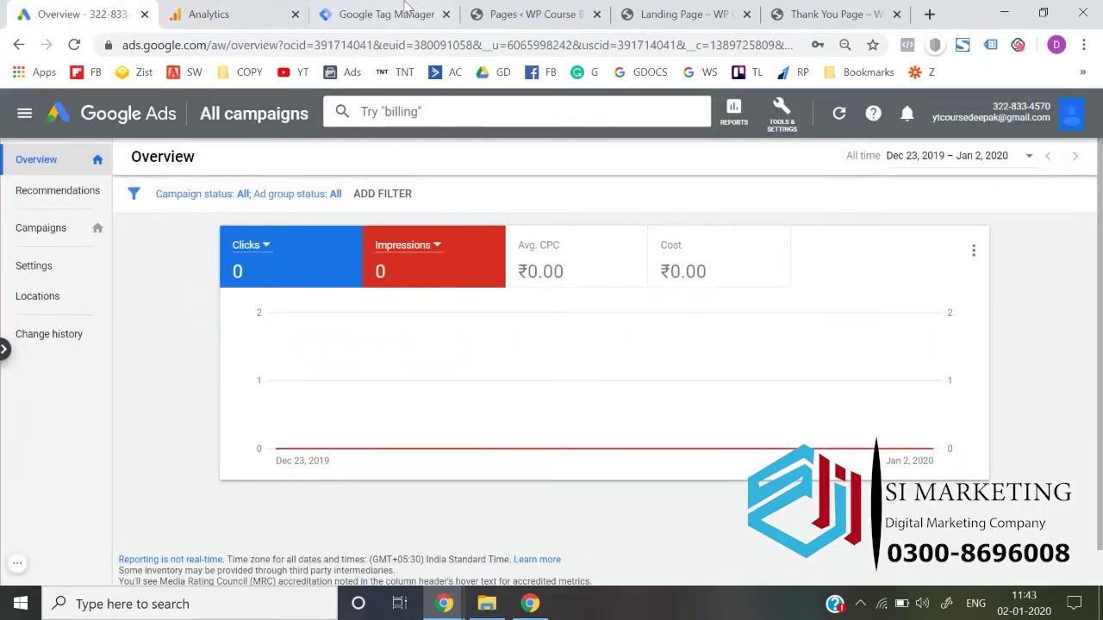
{"action": "left_click", "coordinate": [231, 12]}
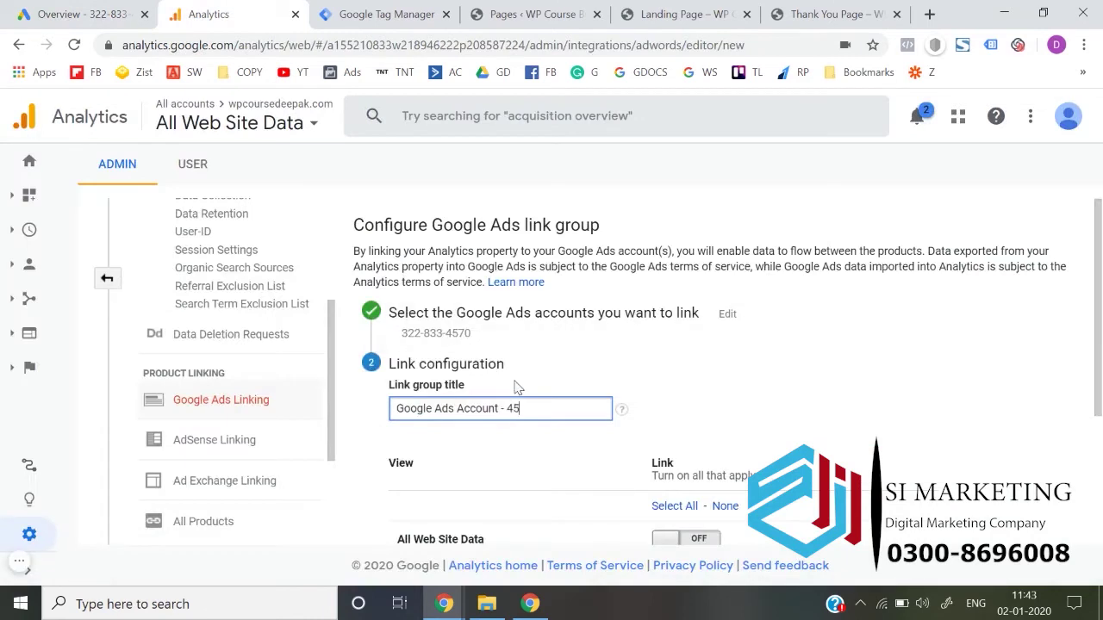
Turn on the link for the All Web Site Data view.
{"action": "scroll", "coordinate": [517, 387], "scroll_direction": "down", "scroll_amount": 1}
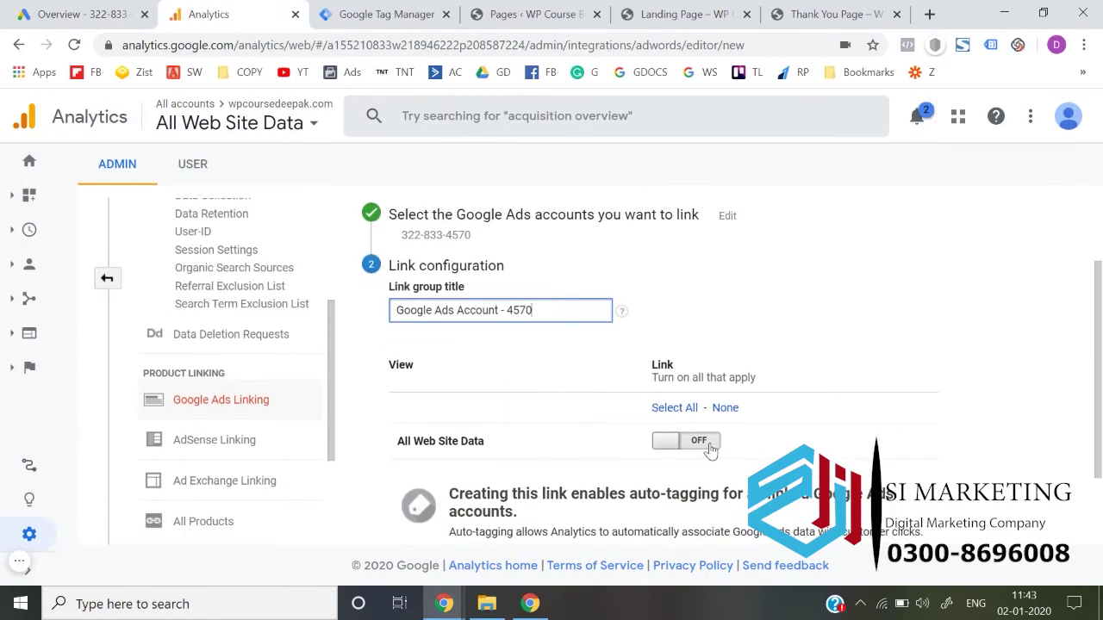
{"action": "left_click", "coordinate": [698, 441]}
{"action": "scroll", "coordinate": [710, 449], "scroll_direction": "down", "scroll_amount": 1}
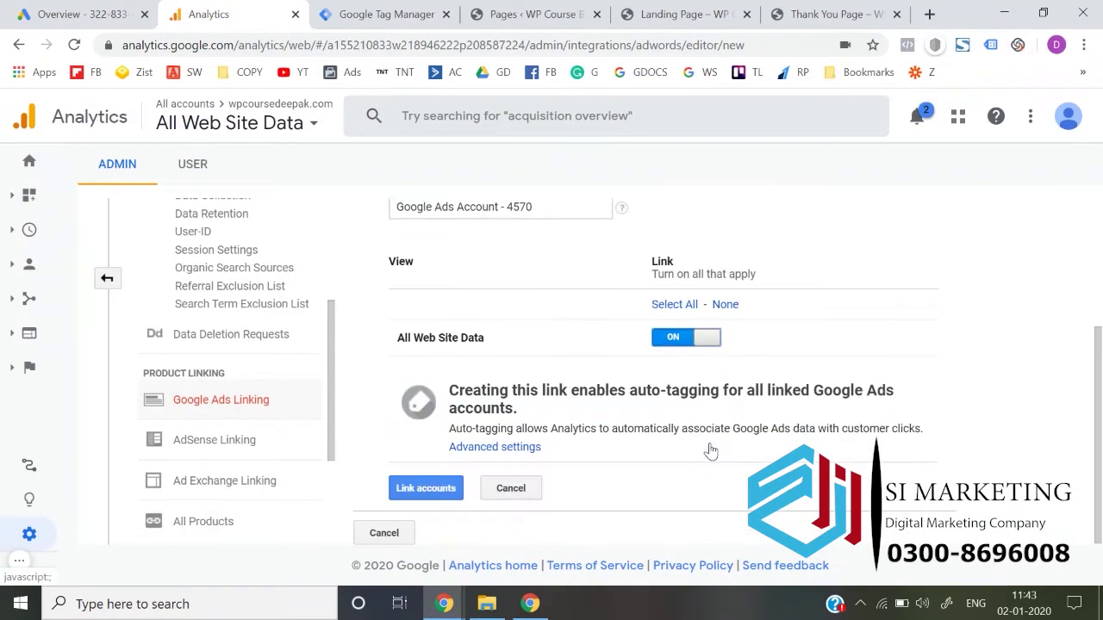
Review the advanced auto-tagging options, link the accounts with auto-tagging enabled and return to the administration overview.
{"action": "left_click", "coordinate": [504, 448]}
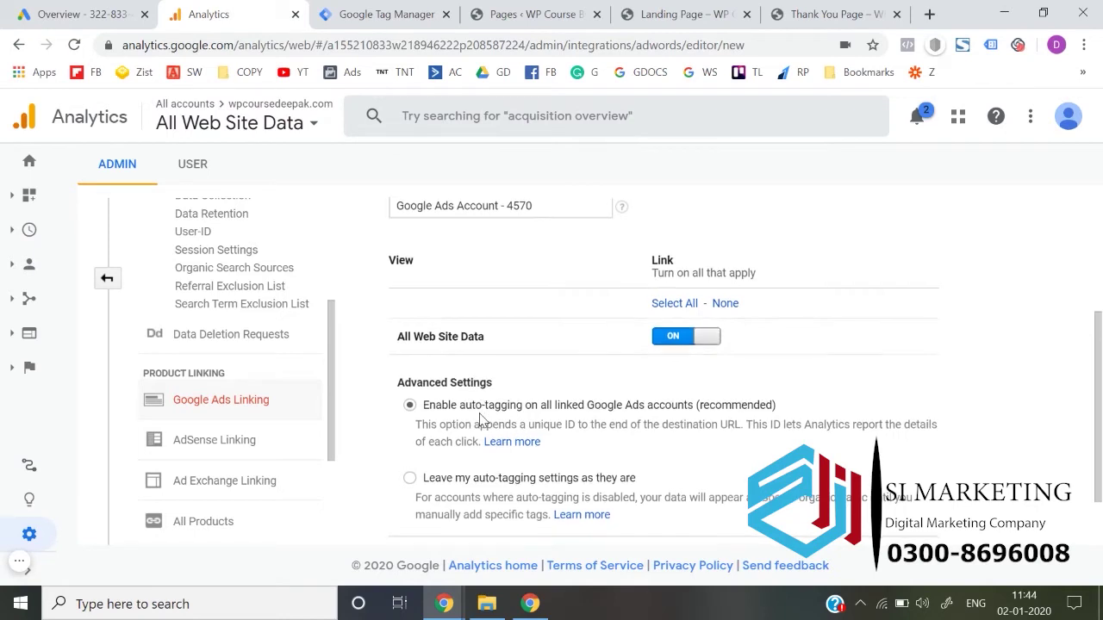
{"action": "scroll", "coordinate": [479, 420], "scroll_direction": "down", "scroll_amount": 1}
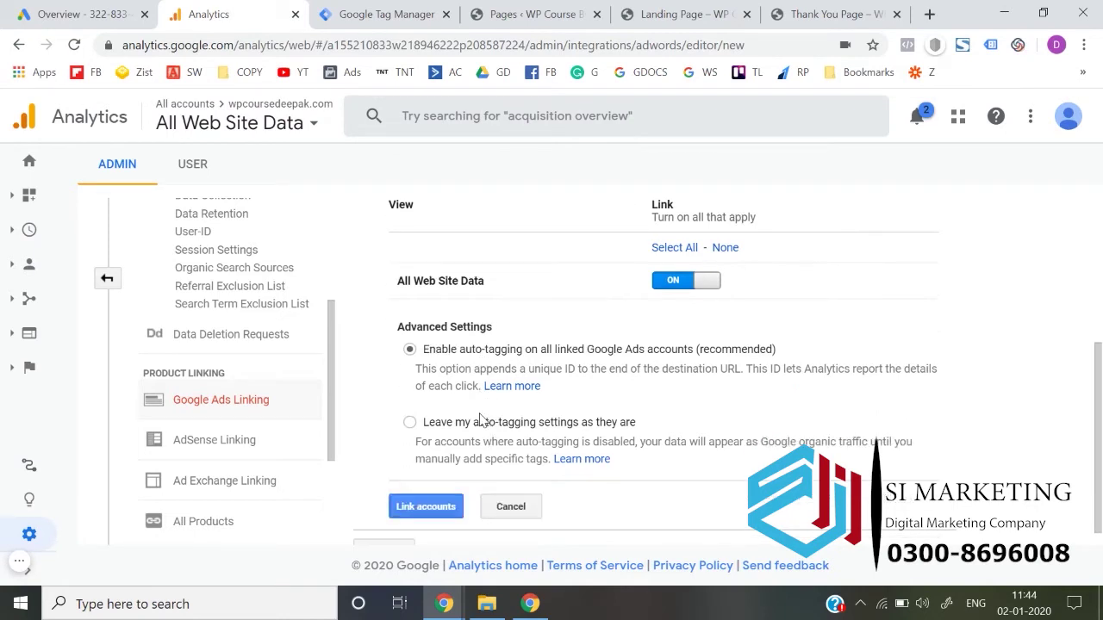
{"action": "left_click", "coordinate": [425, 515]}
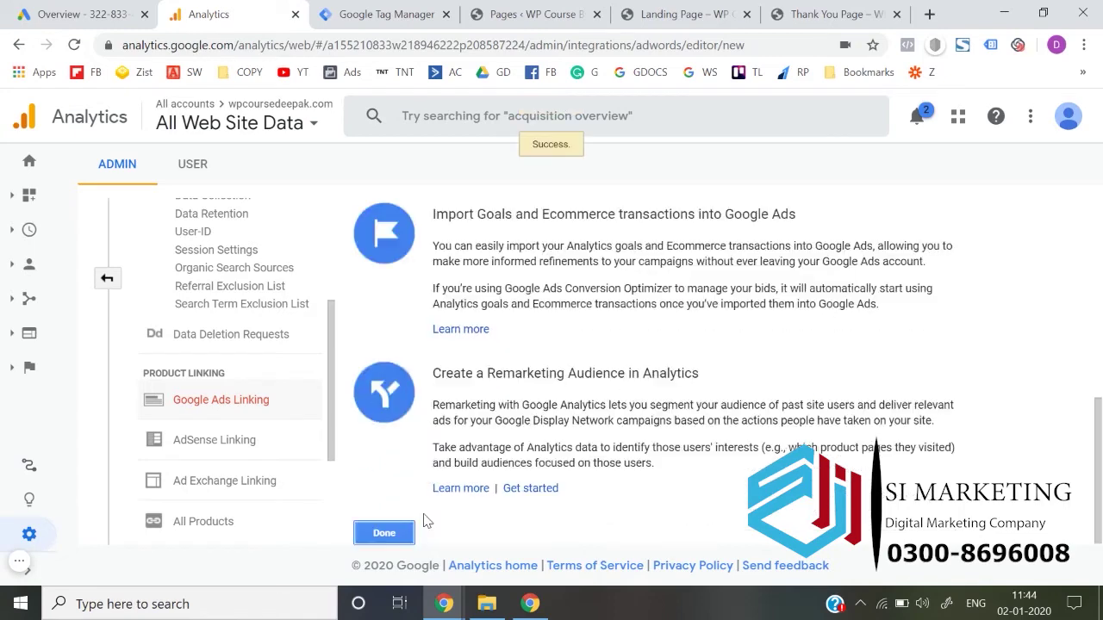
{"action": "left_click", "coordinate": [397, 534]}
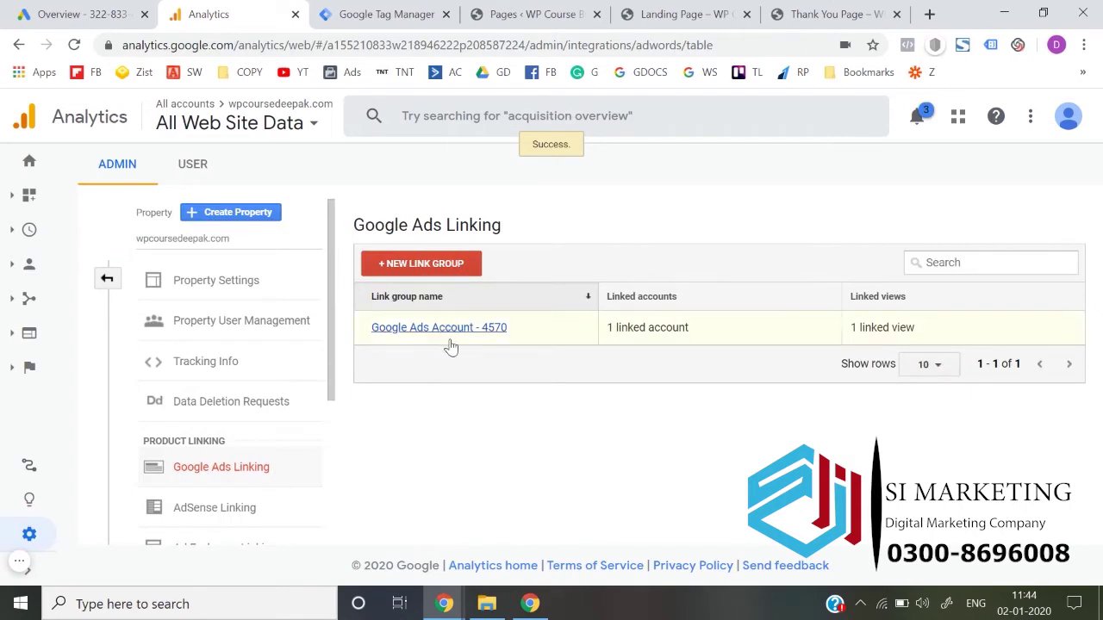
{"action": "left_click", "coordinate": [106, 280]}
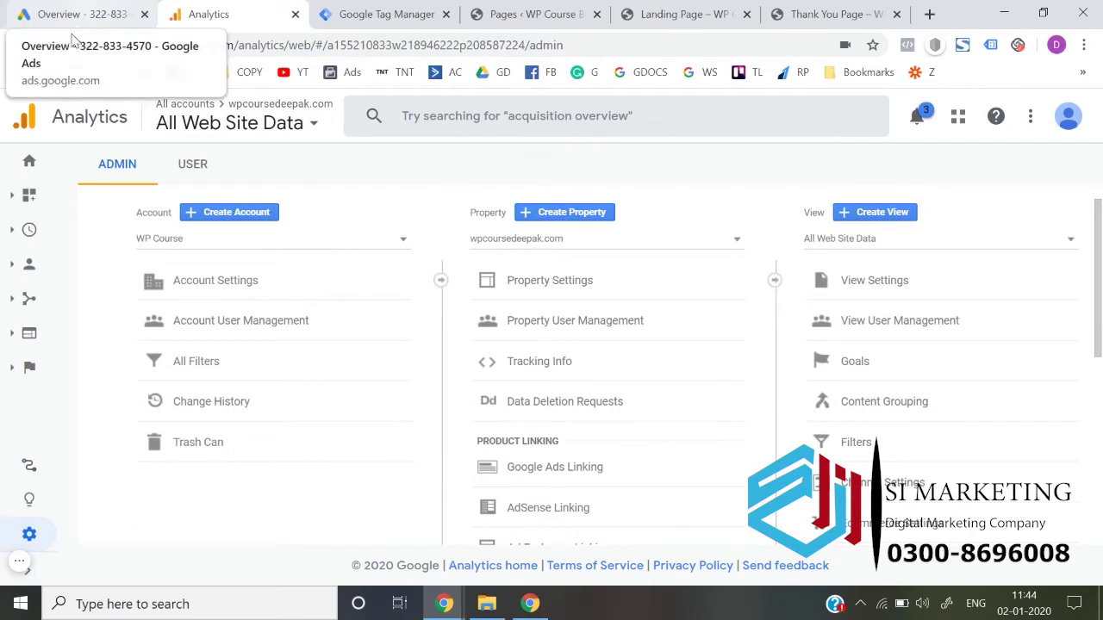
Reload Analytics, switch to Google Ads, reload it as well and open its Linked accounts page.
{"action": "left_click", "coordinate": [73, 50]}
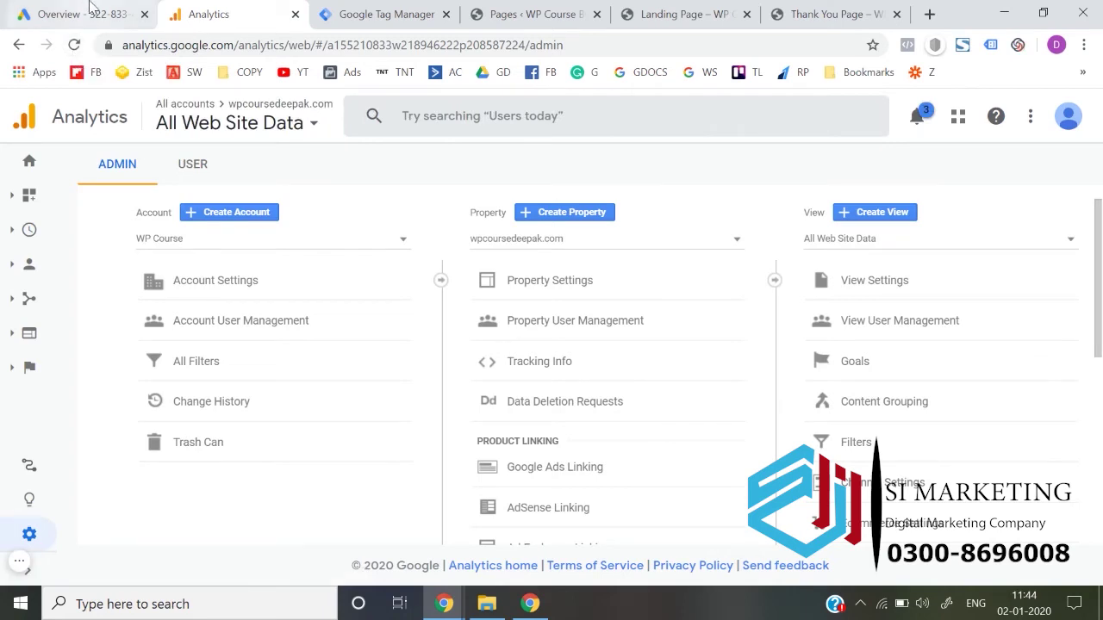
{"action": "left_click", "coordinate": [82, 14]}
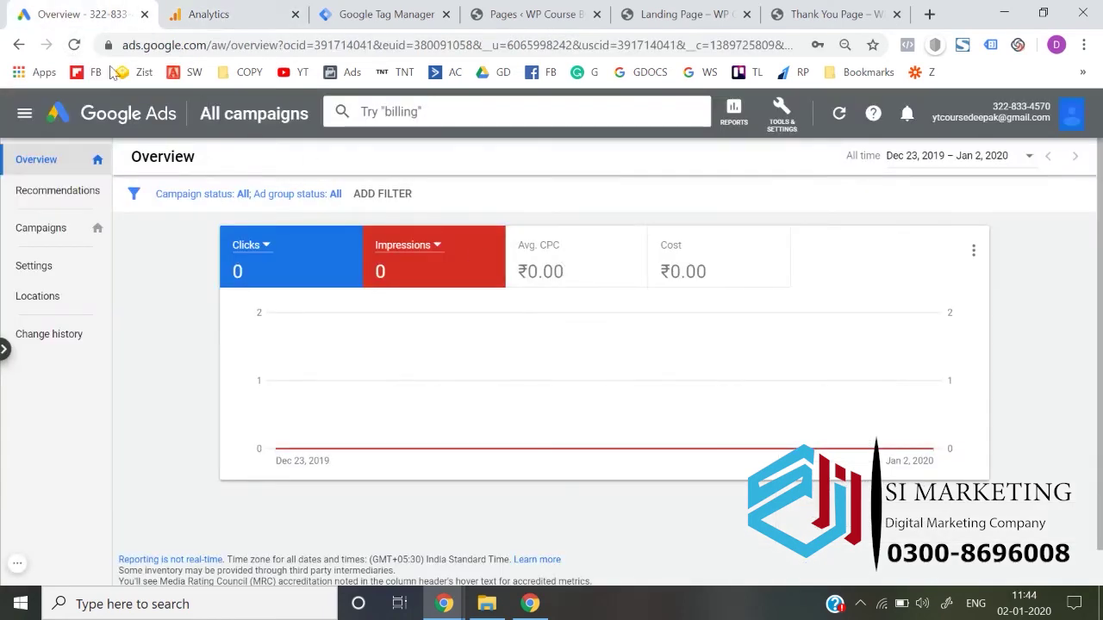
{"action": "left_click", "coordinate": [75, 47]}
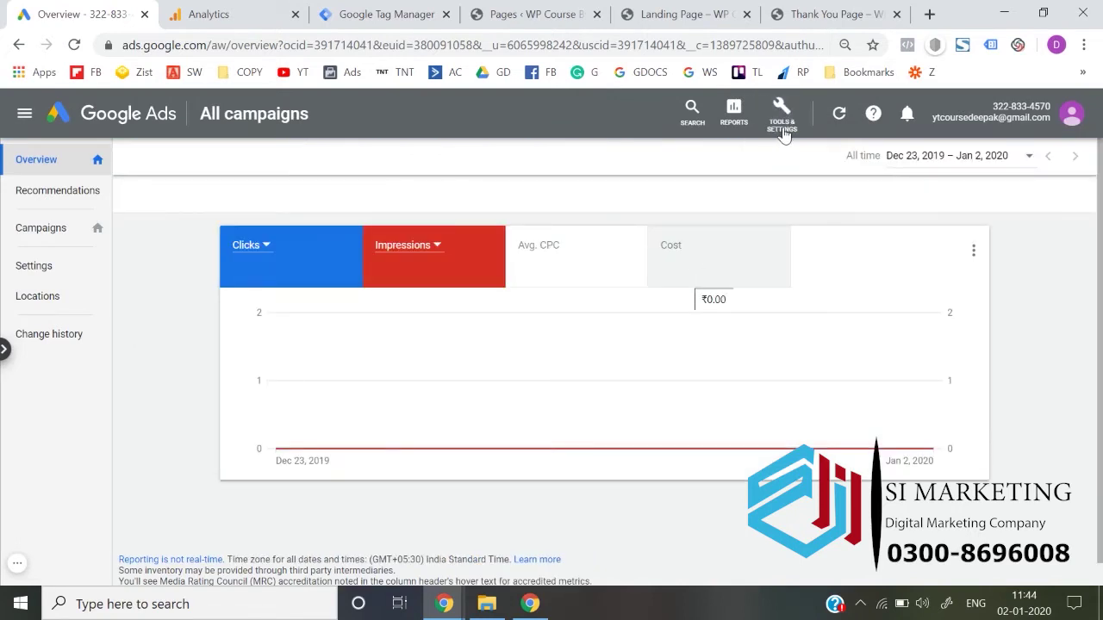
{"action": "left_click", "coordinate": [788, 115]}
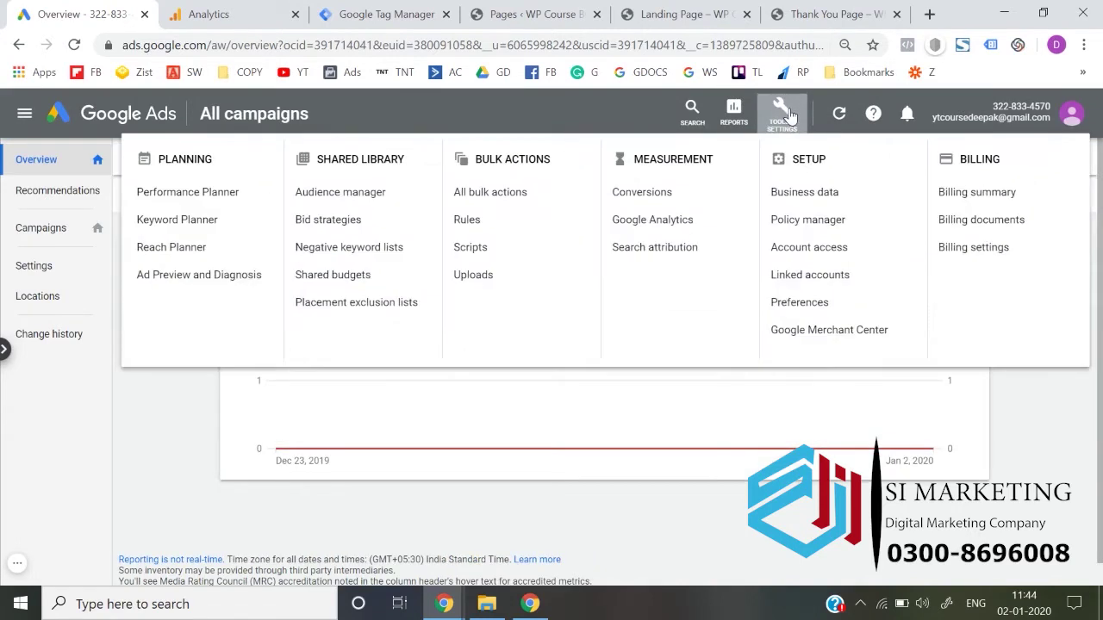
{"action": "left_click", "coordinate": [814, 276]}
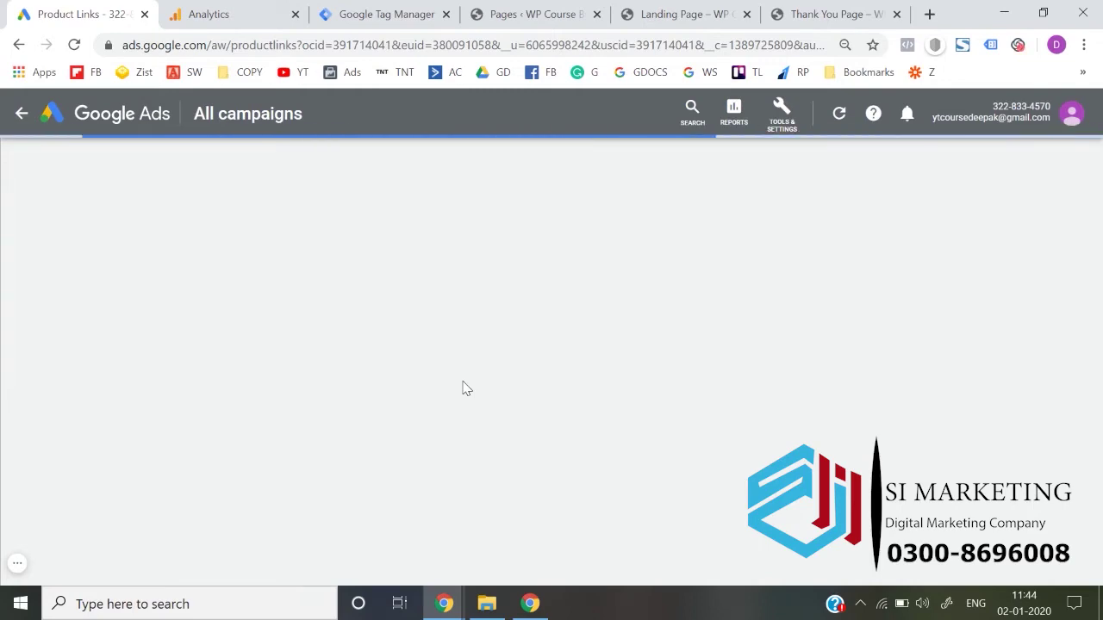
Look through the linkable products and open the details for Google Analytics.
{"action": "scroll", "coordinate": [462, 387], "scroll_direction": "down", "scroll_amount": 5}
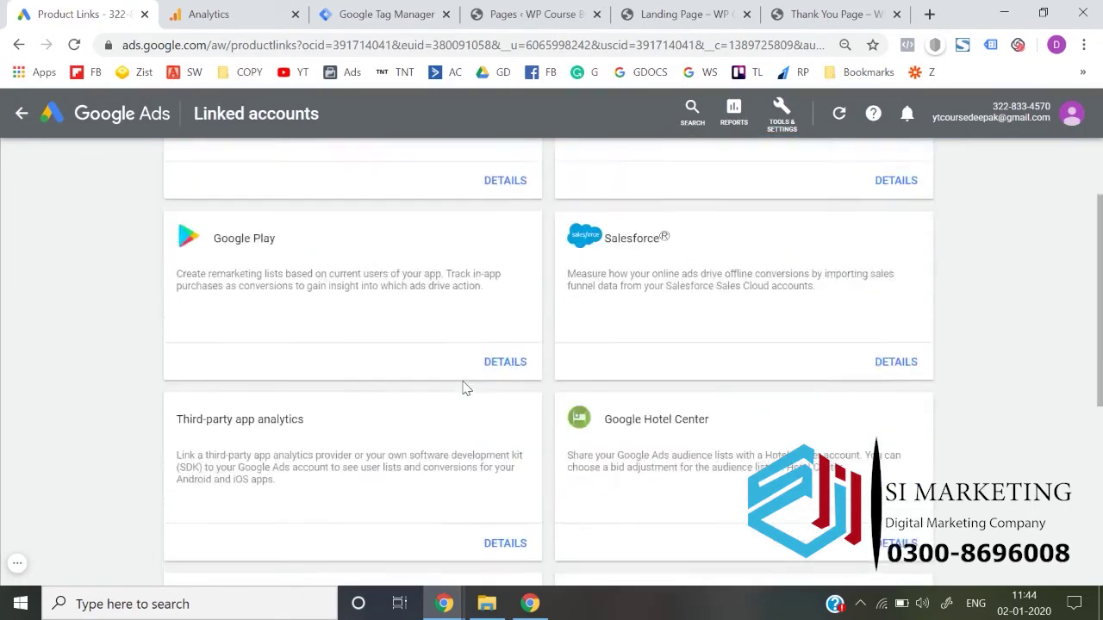
{"action": "scroll", "coordinate": [574, 425], "scroll_direction": "up", "scroll_amount": 3}
{"action": "scroll", "coordinate": [457, 320], "scroll_direction": "up", "scroll_amount": 3}
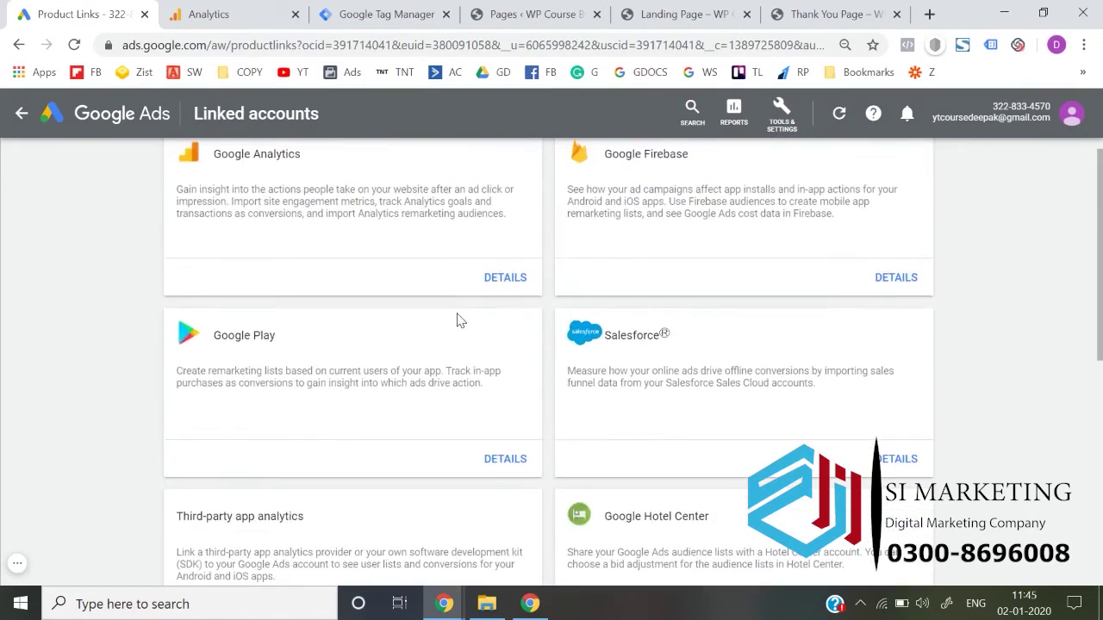
{"action": "left_click", "coordinate": [498, 298]}
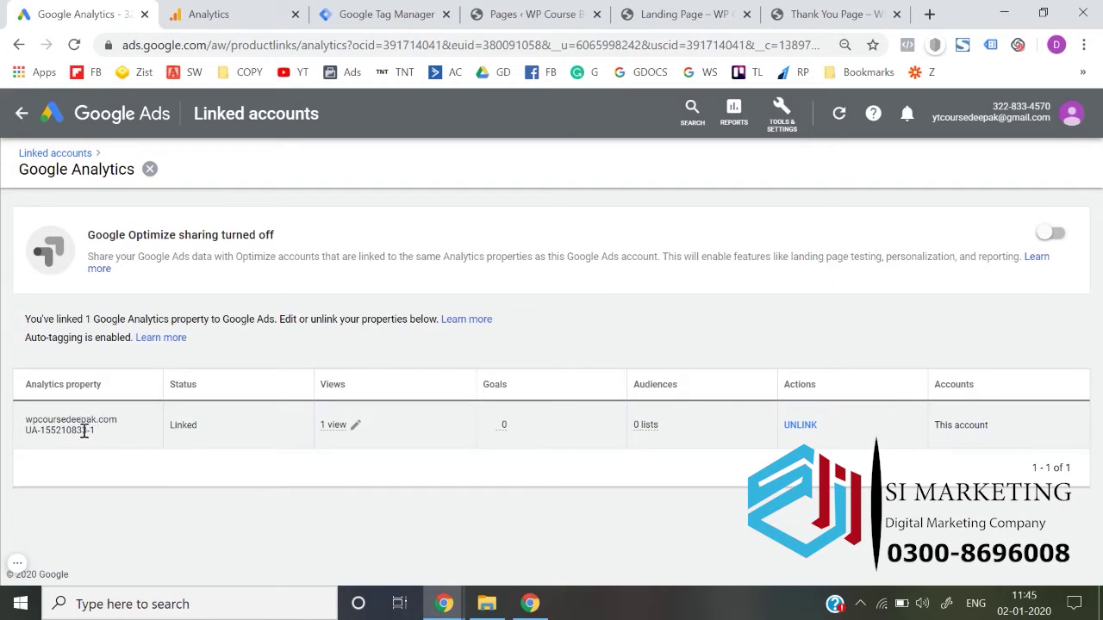
Compare the linked property's tracking ID in Google Ads with the one in the Analytics Property Settings.
{"action": "mouse_move", "coordinate": [83, 432]}
{"action": "left_mouse_down"}
{"action": "mouse_move", "coordinate": [101, 438]}
{"action": "mouse_move", "coordinate": [43, 435]}
{"action": "mouse_move", "coordinate": [101, 441]}
{"action": "left_mouse_up"}
{"action": "left_click", "coordinate": [271, 10]}
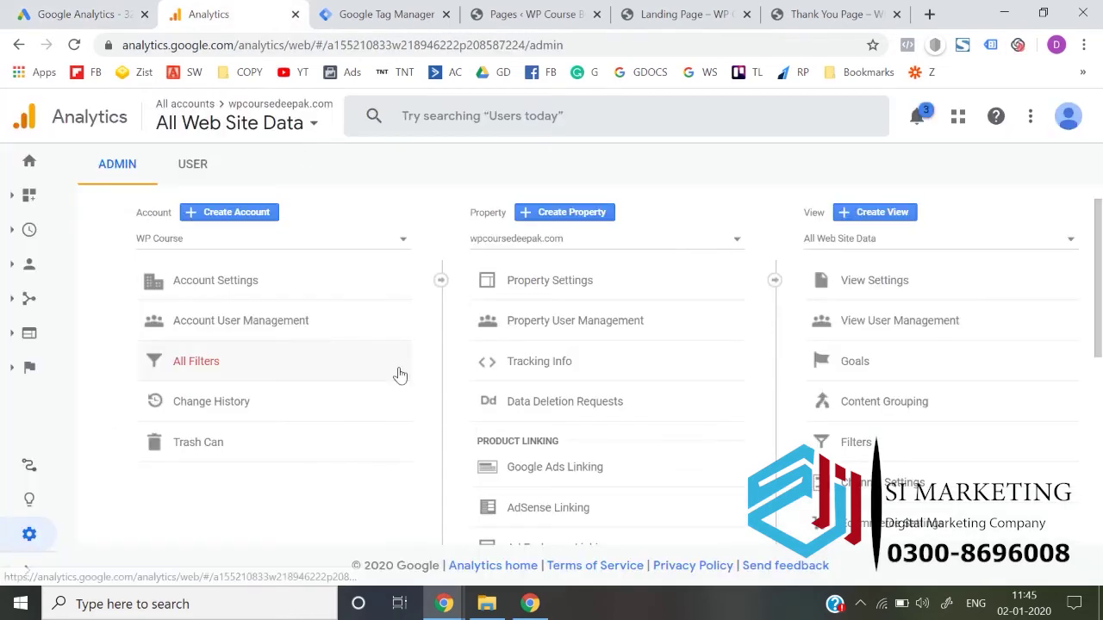
{"action": "left_click", "coordinate": [566, 282]}
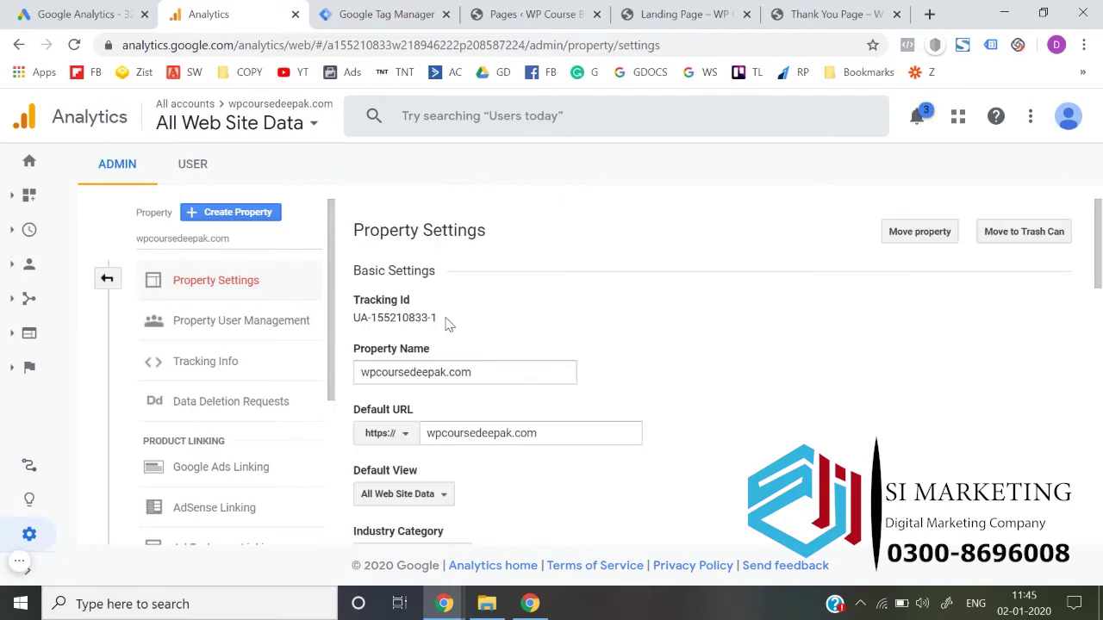
{"action": "left_click_drag", "start_coordinate": [445, 320], "coordinate": [402, 321]}
{"action": "left_click", "coordinate": [81, 13]}
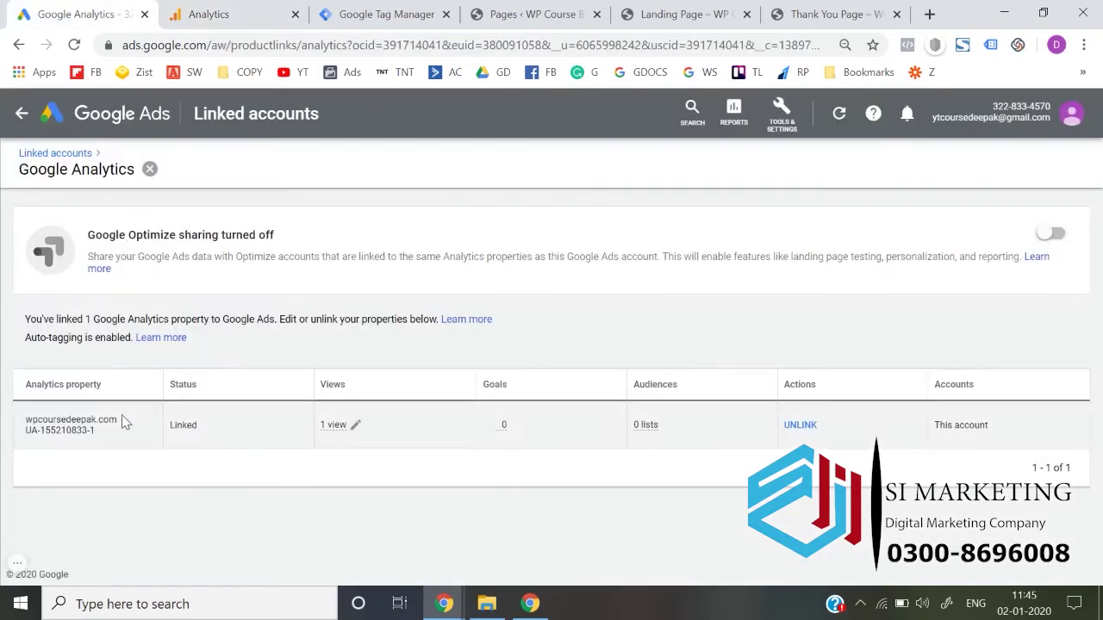
Return Google Ads to its campaign overview, switch to Analytics and open its Home page.
{"action": "left_click", "coordinate": [63, 112]}
{"action": "left_click", "coordinate": [215, 10]}
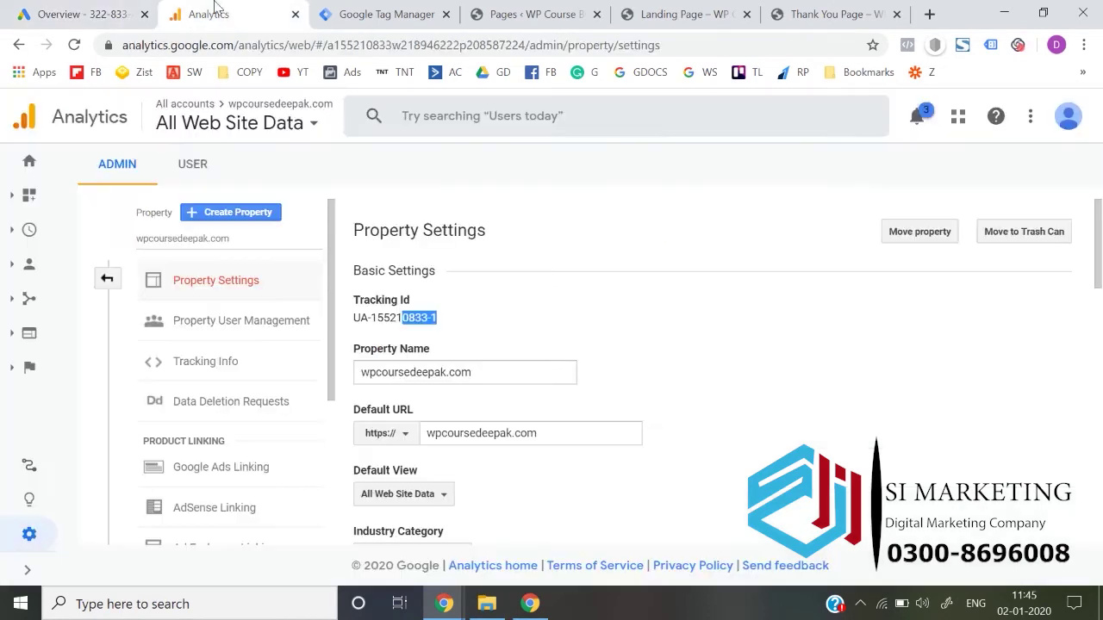
{"action": "left_click", "coordinate": [108, 122]}
{"action": "left_click", "coordinate": [30, 176]}
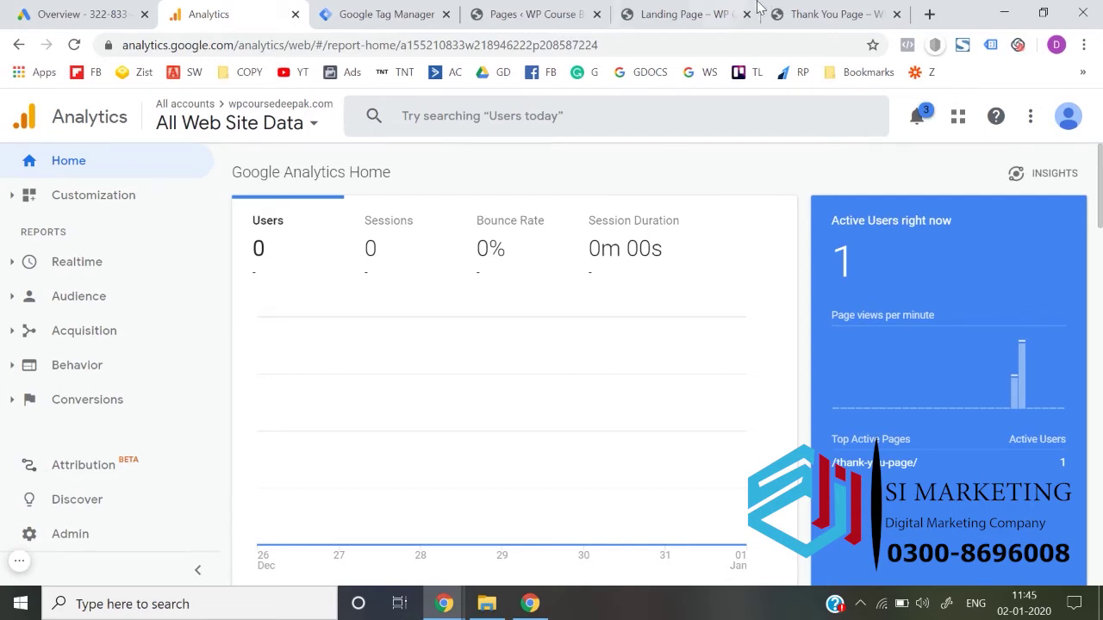
View the message on the website's Thank You page and check the Top Active Pages on Analytics Home.
{"action": "left_click", "coordinate": [715, 14]}
{"action": "left_click", "coordinate": [797, 12]}
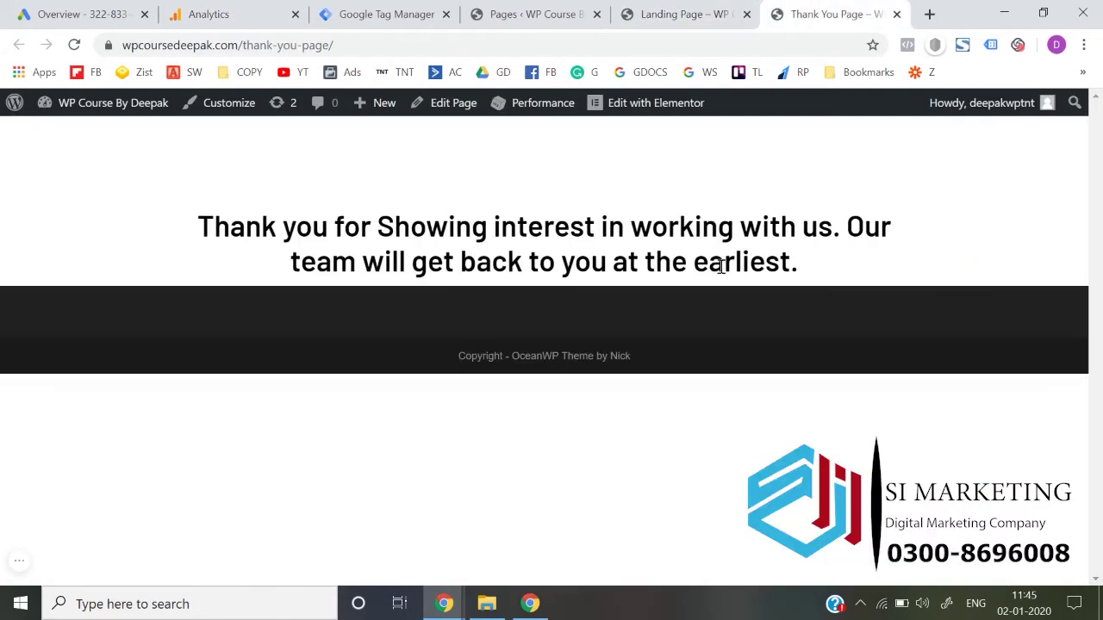
{"action": "left_click_drag", "start_coordinate": [798, 263], "coordinate": [197, 212]}
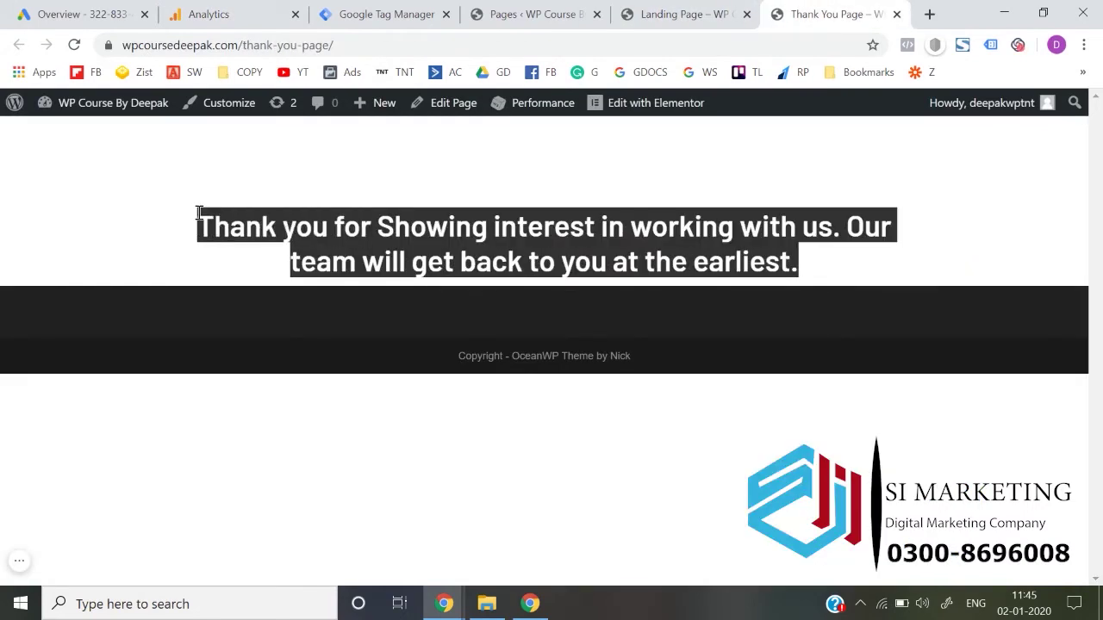
{"action": "left_click", "coordinate": [198, 212]}
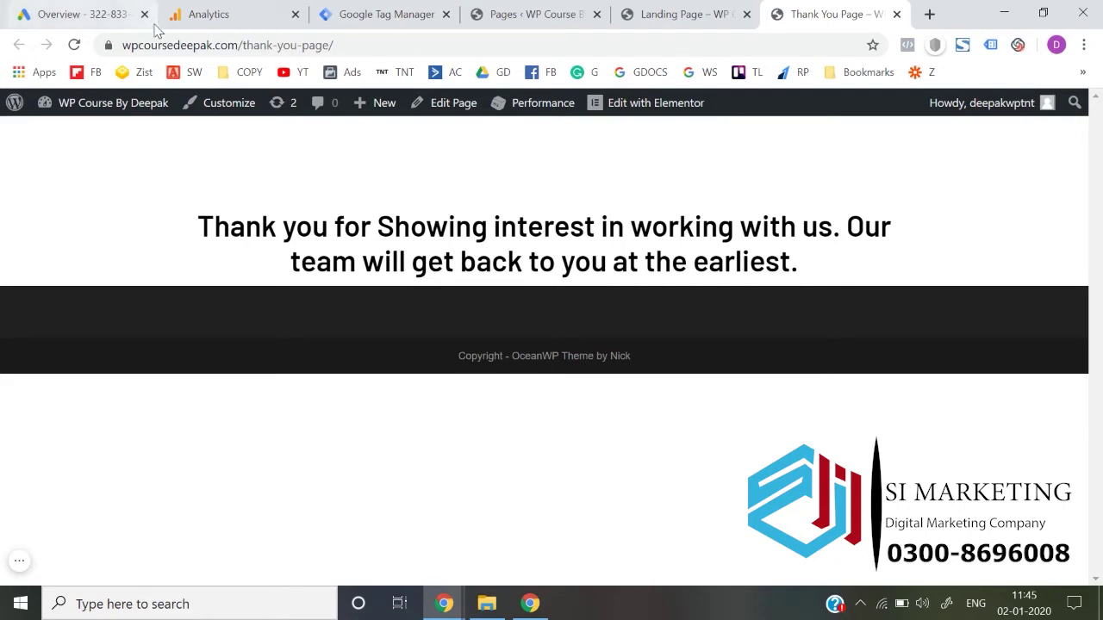
{"action": "left_click", "coordinate": [233, 10]}
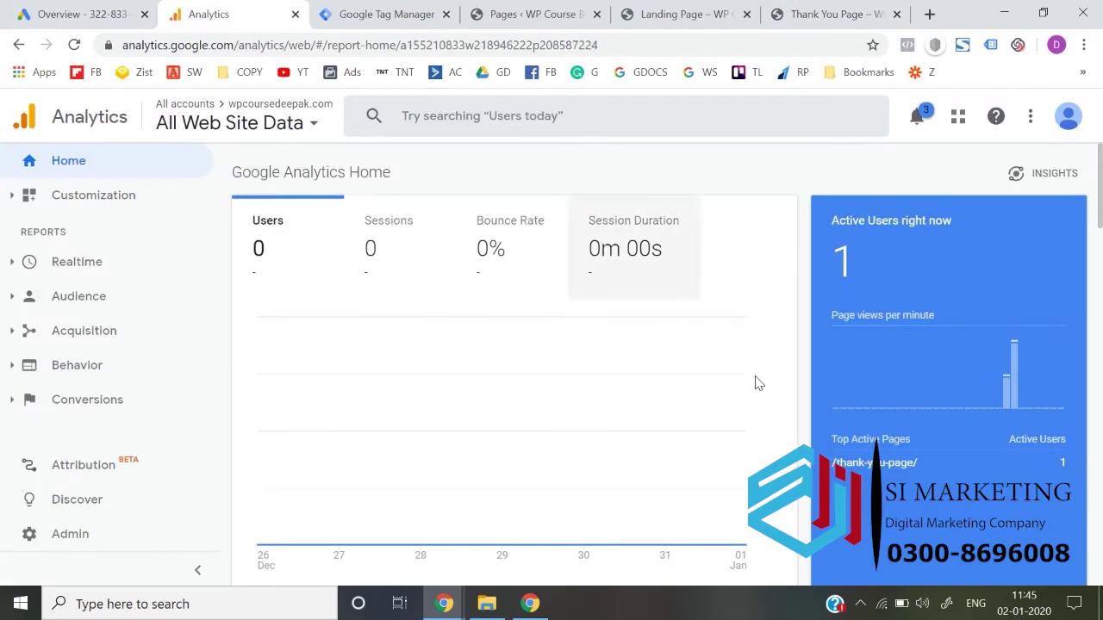
{"action": "triple_click", "coordinate": [862, 463]}
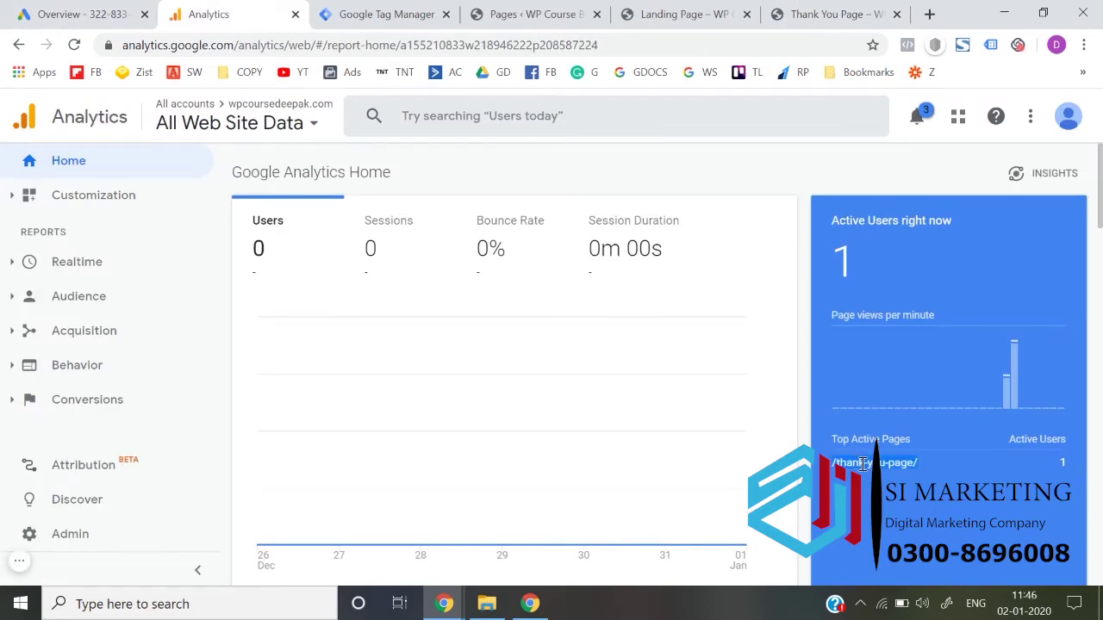
Compare the Thank You page's URL path with the active page listed on Analytics Home.
{"action": "left_click", "coordinate": [840, 14]}
{"action": "left_click_drag", "start_coordinate": [458, 52], "coordinate": [239, 57]}
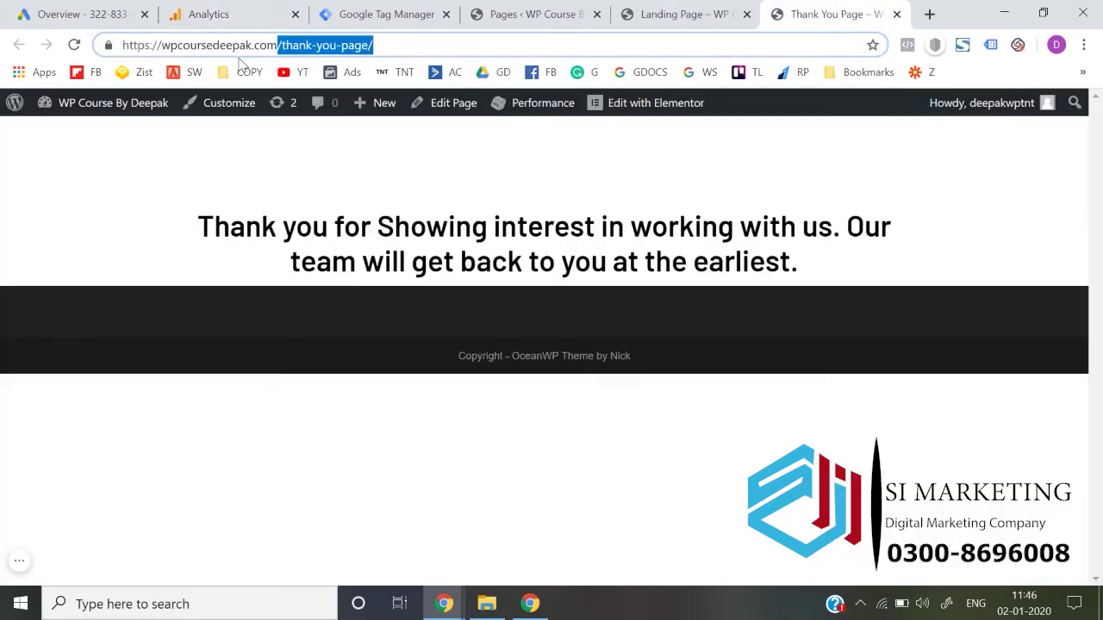
{"action": "left_click", "coordinate": [228, 10]}
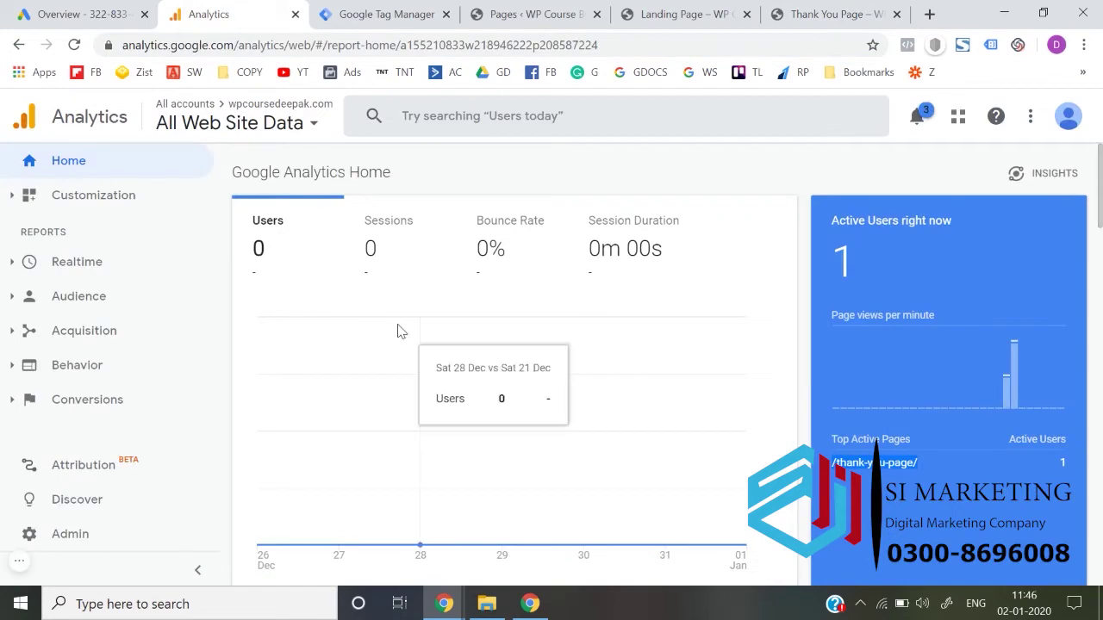
{"action": "left_click", "coordinate": [806, 10]}
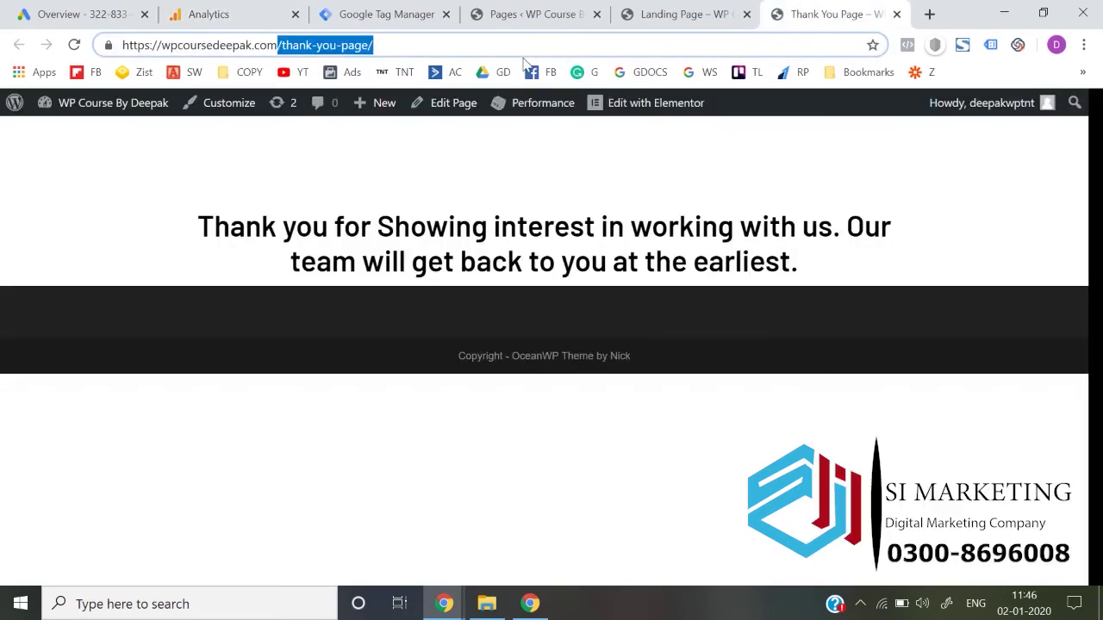
{"action": "left_click", "coordinate": [280, 9]}
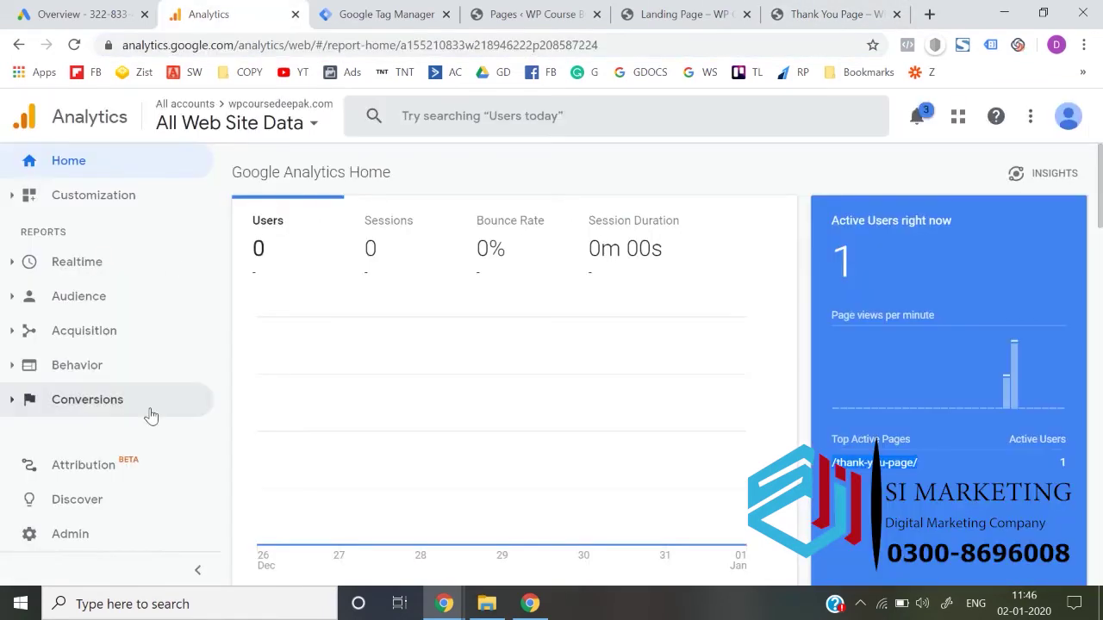
Open the Audiences page under the property's Audience Definitions in the Analytics Admin settings.
{"action": "left_click", "coordinate": [83, 533]}
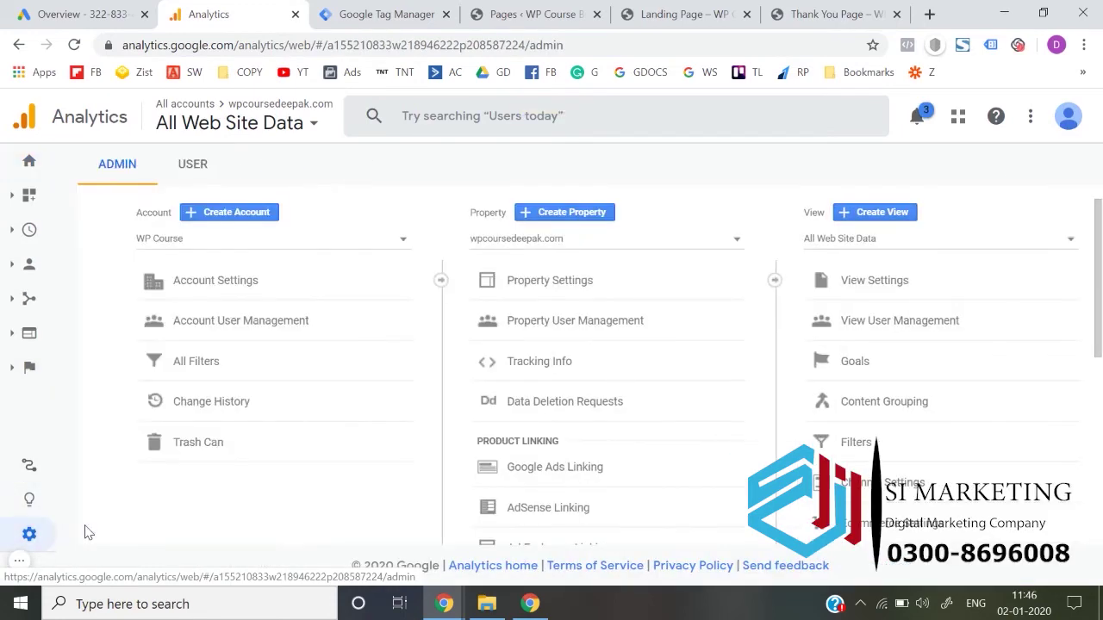
{"action": "scroll", "coordinate": [525, 413], "scroll_direction": "down", "scroll_amount": 3}
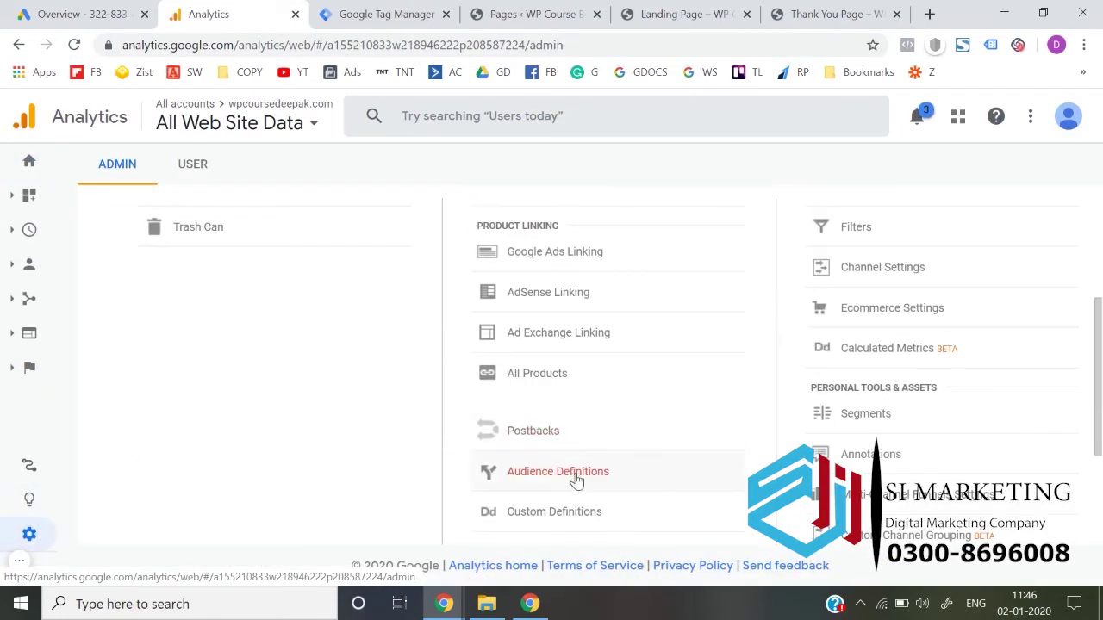
{"action": "scroll", "coordinate": [579, 478], "scroll_direction": "down", "scroll_amount": 1}
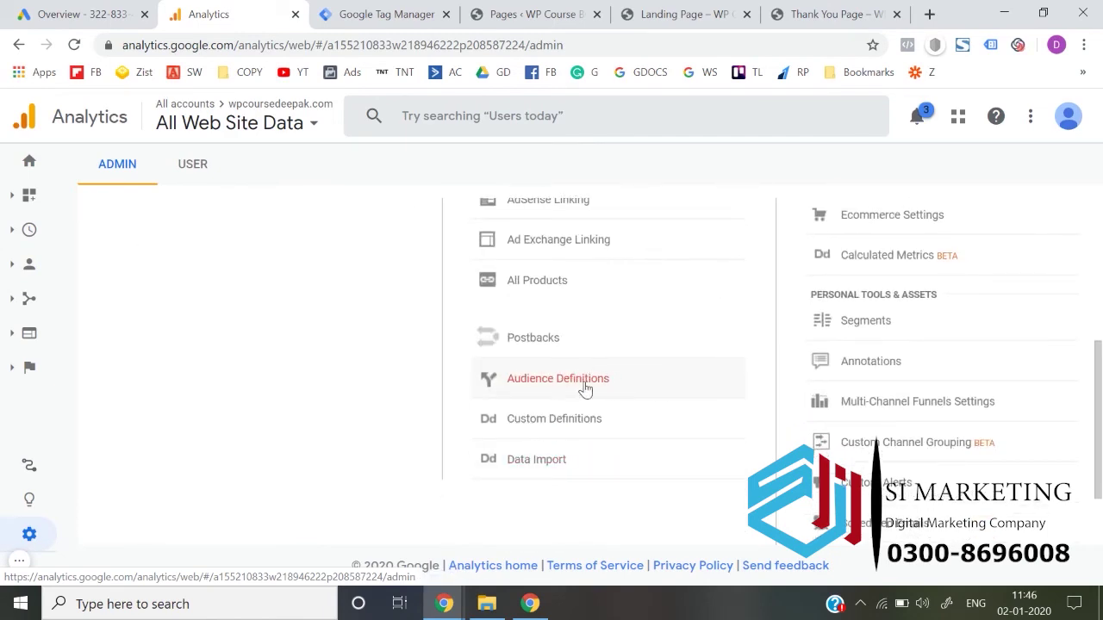
{"action": "left_click", "coordinate": [587, 390]}
{"action": "scroll", "coordinate": [419, 431], "scroll_direction": "down", "scroll_amount": 1}
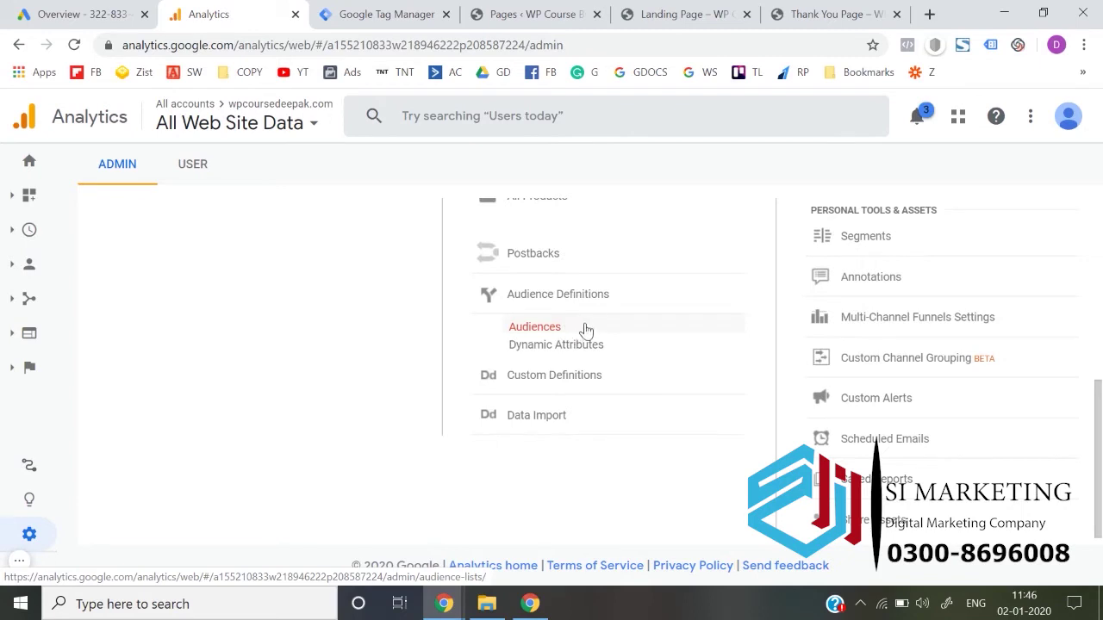
{"action": "left_click", "coordinate": [557, 329]}
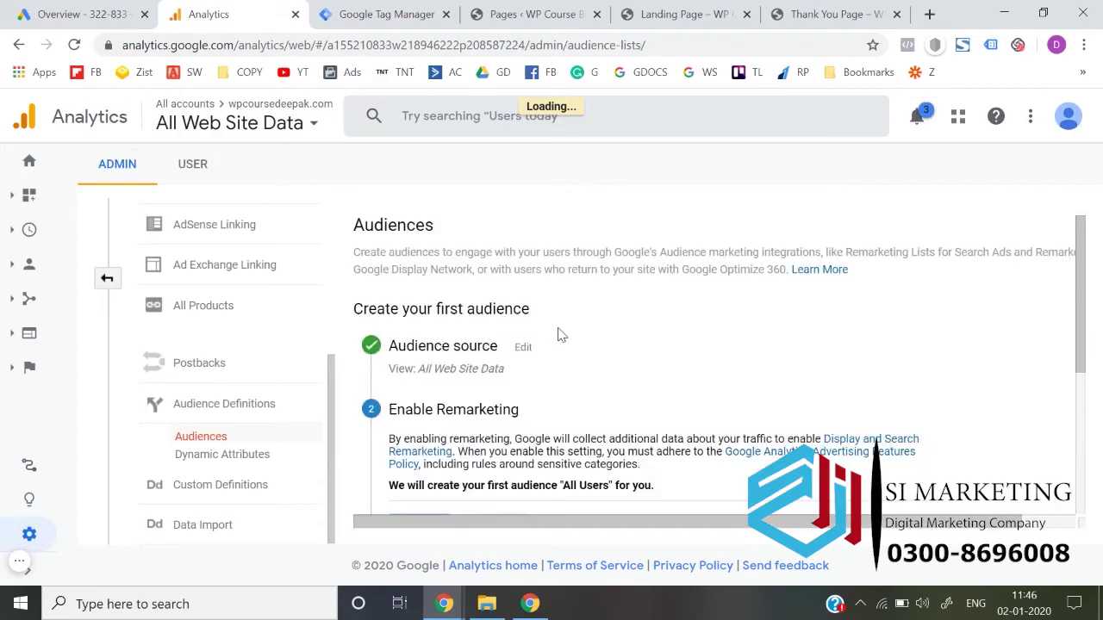
Review the Enable Remarketing section for the first audience, All Users, and continue to its audience destinations.
{"action": "scroll", "coordinate": [559, 335], "scroll_direction": "down", "scroll_amount": 3}
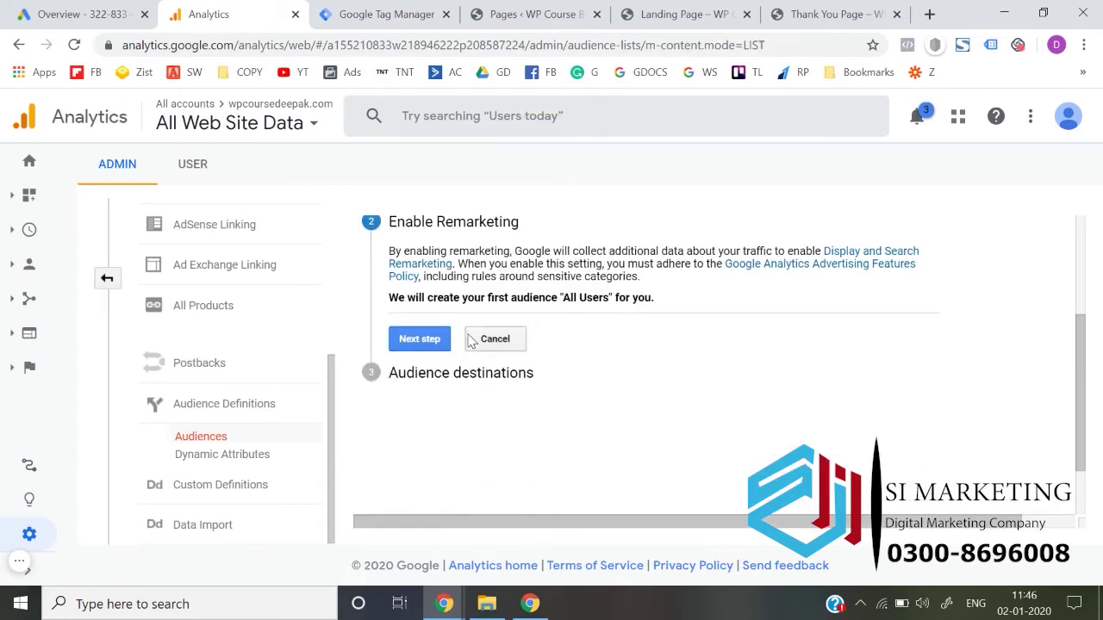
{"action": "scroll", "coordinate": [472, 342], "scroll_direction": "up", "scroll_amount": 3}
{"action": "scroll", "coordinate": [467, 337], "scroll_direction": "down", "scroll_amount": 4}
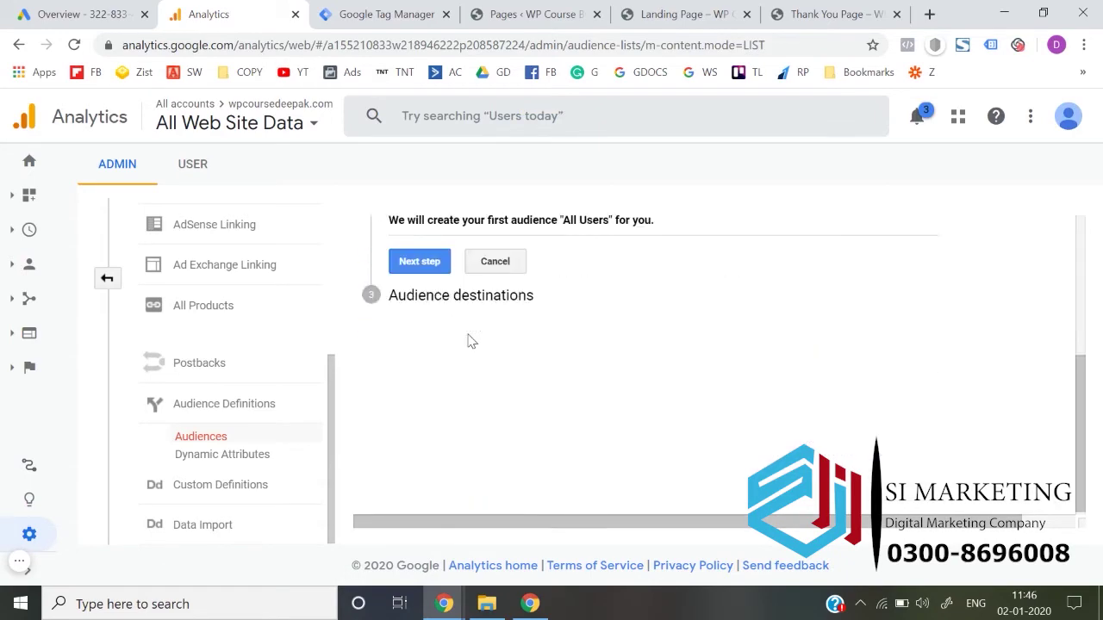
{"action": "scroll", "coordinate": [431, 266], "scroll_direction": "up", "scroll_amount": 2}
{"action": "scroll", "coordinate": [428, 274], "scroll_direction": "down", "scroll_amount": 1}
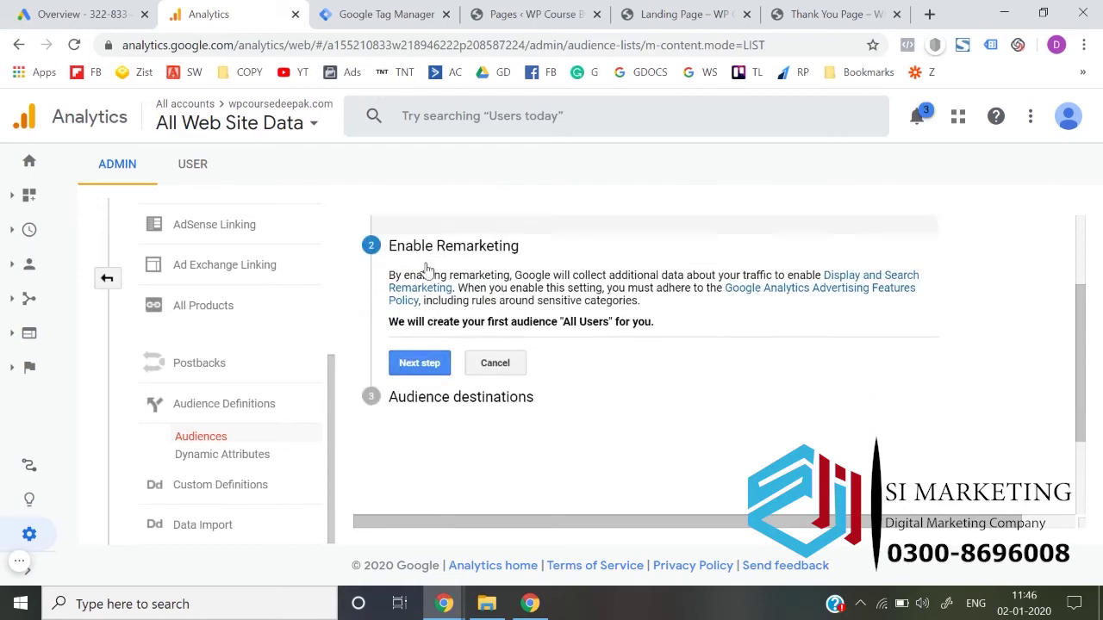
{"action": "left_click", "coordinate": [419, 363]}
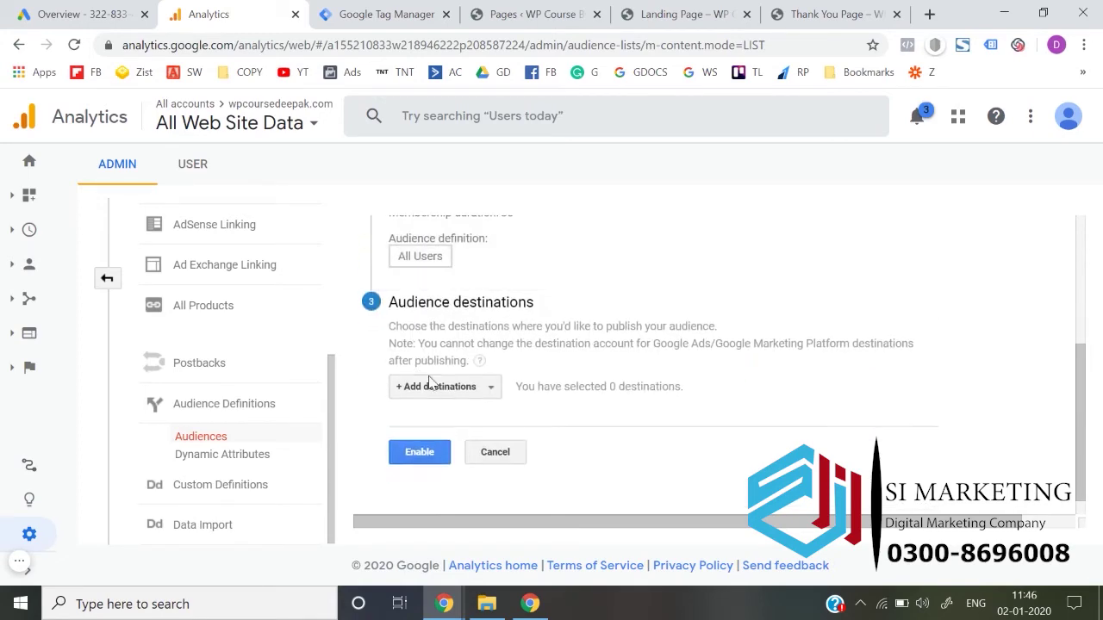
Add the linked Google Ads account as the All Users audience's destination, enable the audience and return to the Audiences list.
{"action": "left_click", "coordinate": [452, 388]}
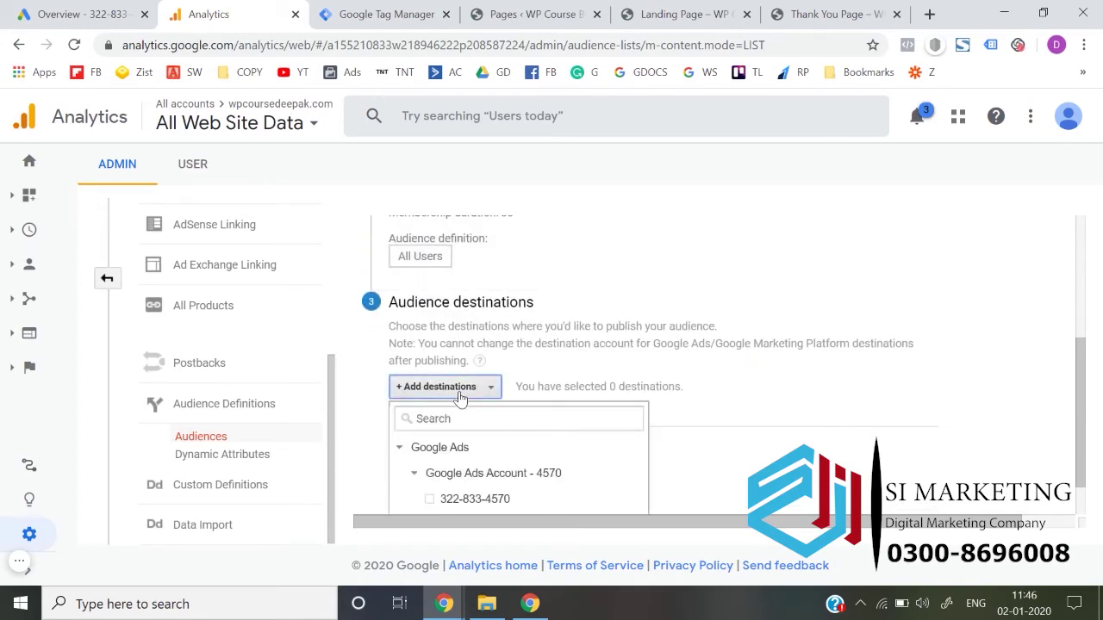
{"action": "left_click", "coordinate": [463, 498]}
{"action": "scroll", "coordinate": [769, 446], "scroll_direction": "down", "scroll_amount": 1}
{"action": "left_click", "coordinate": [766, 464]}
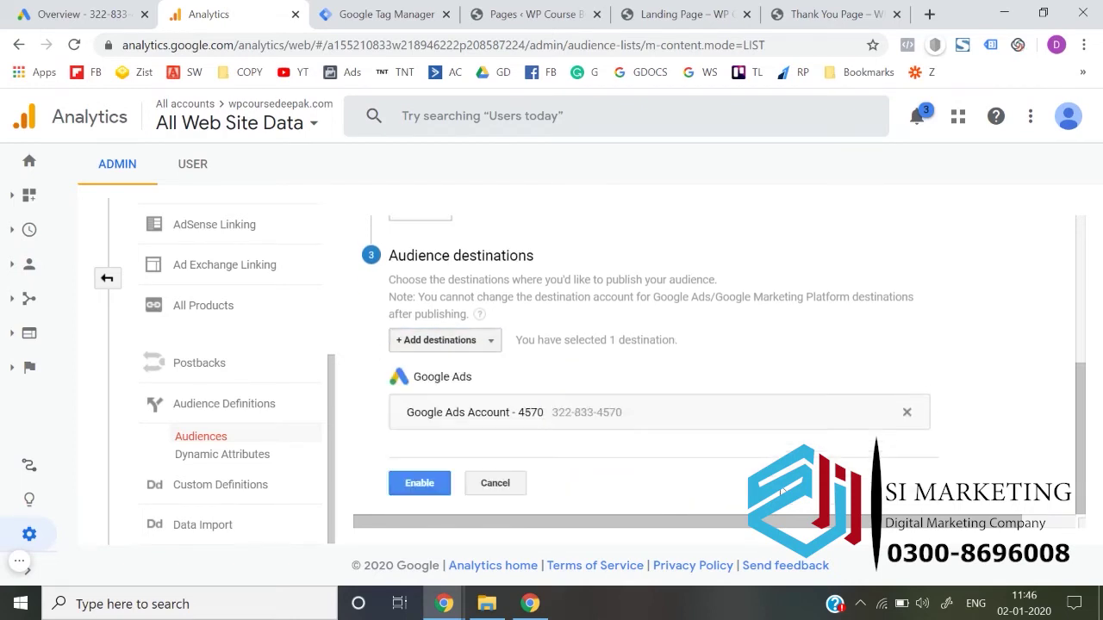
{"action": "left_click", "coordinate": [420, 483]}
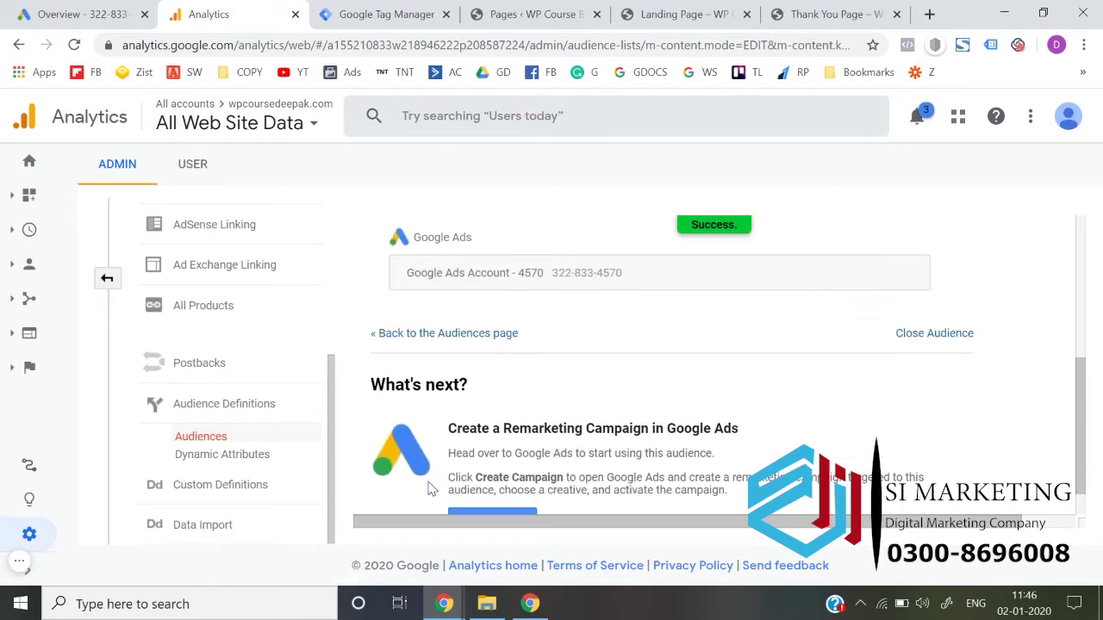
{"action": "left_click", "coordinate": [453, 334]}
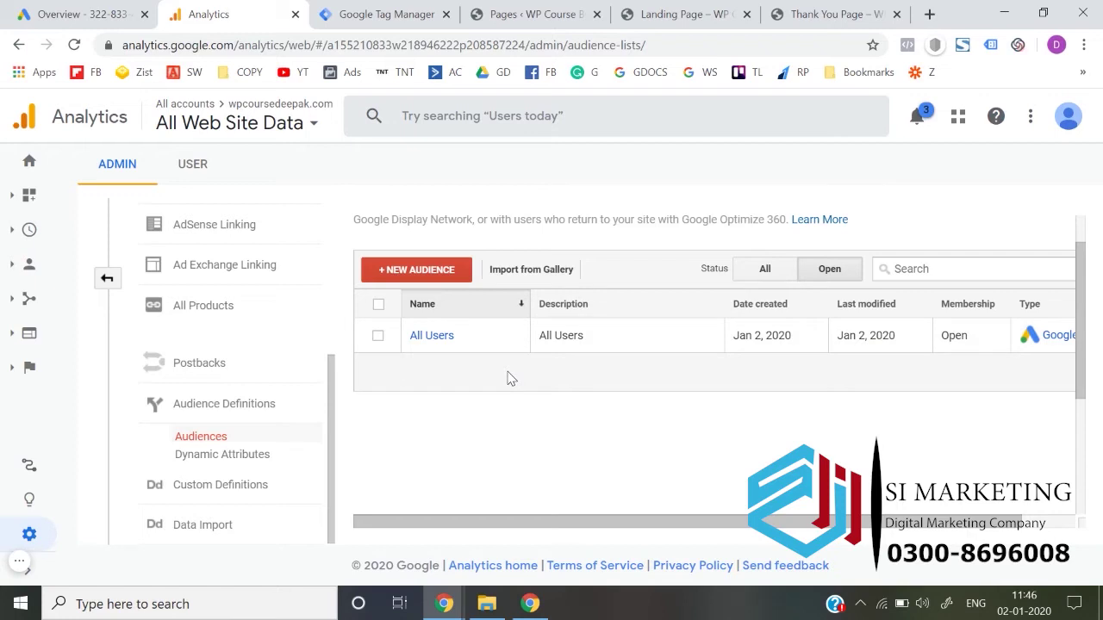
Start a new audience with a custom definition and open the advanced Conditions in the Audience Builder.
{"action": "left_click", "coordinate": [422, 271]}
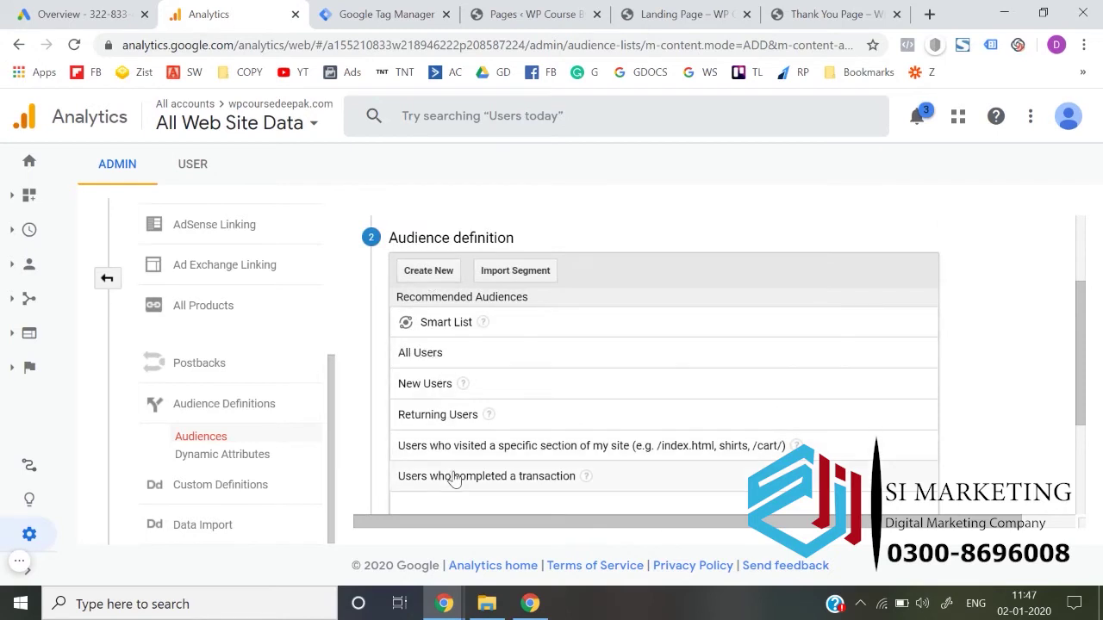
{"action": "left_click", "coordinate": [442, 270]}
{"action": "scroll", "coordinate": [443, 284], "scroll_direction": "down", "scroll_amount": 1}
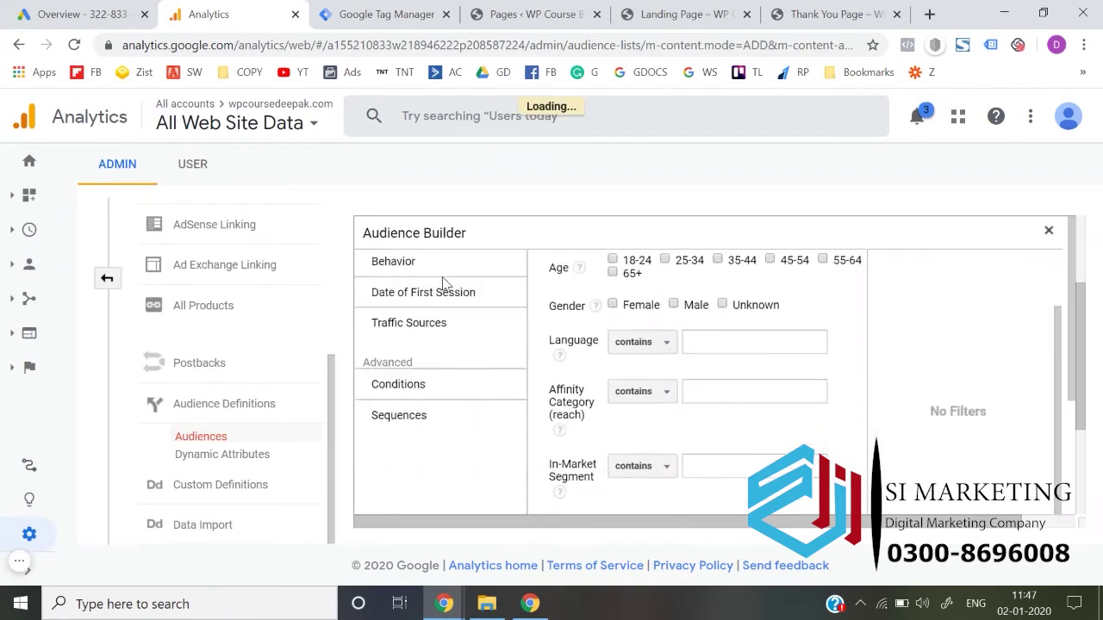
{"action": "left_click", "coordinate": [411, 379]}
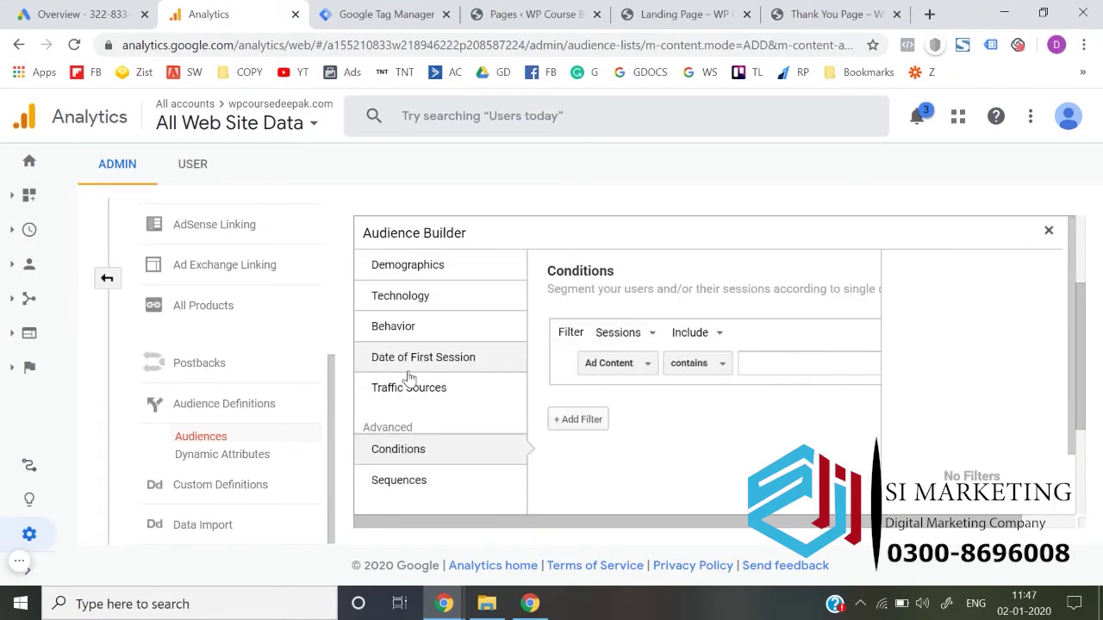
Search the condition dimensions for "page" and set the filter's dimension to Page.
{"action": "left_click", "coordinate": [617, 369]}
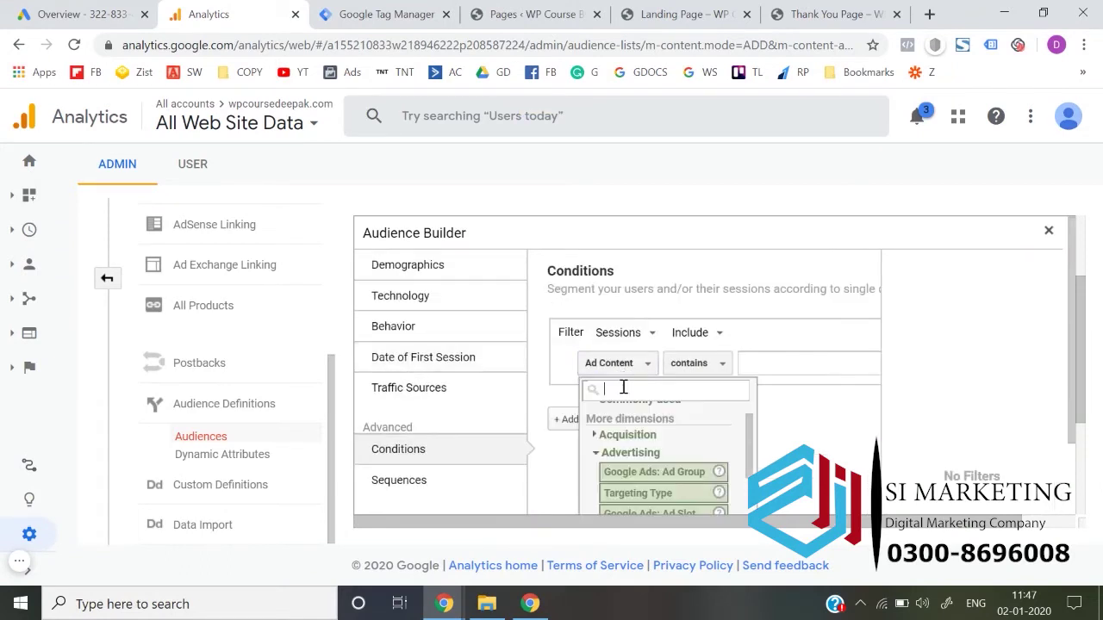
{"action": "type", "text": "page"}
{"action": "scroll", "coordinate": [622, 387], "scroll_direction": "down", "scroll_amount": 1}
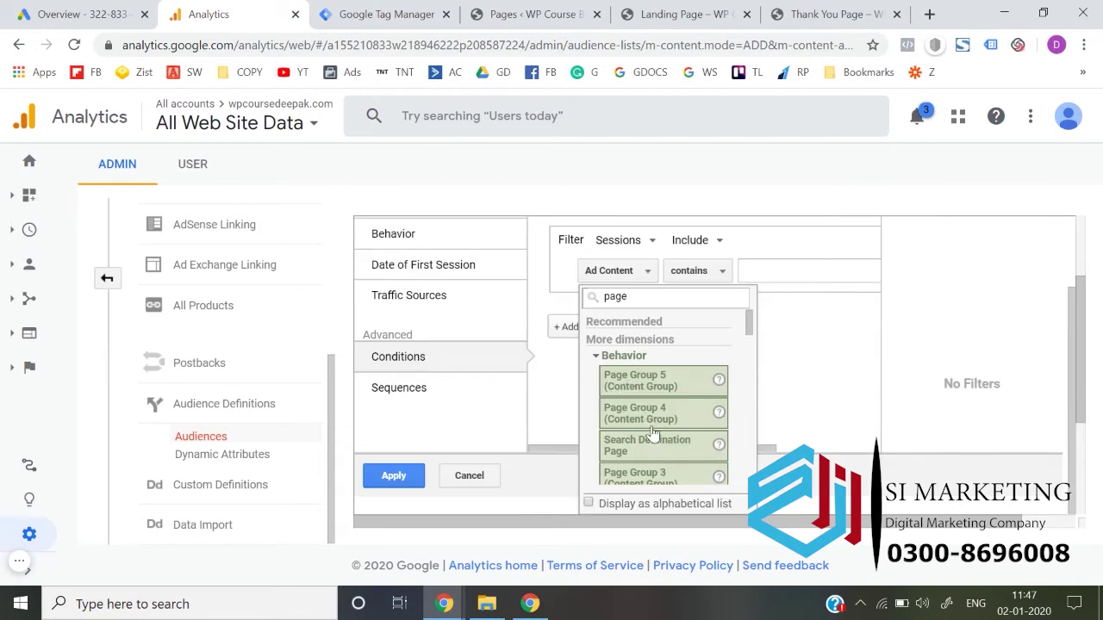
{"action": "scroll", "coordinate": [653, 435], "scroll_direction": "down", "scroll_amount": 5}
{"action": "scroll", "coordinate": [653, 438], "scroll_direction": "down", "scroll_amount": 1}
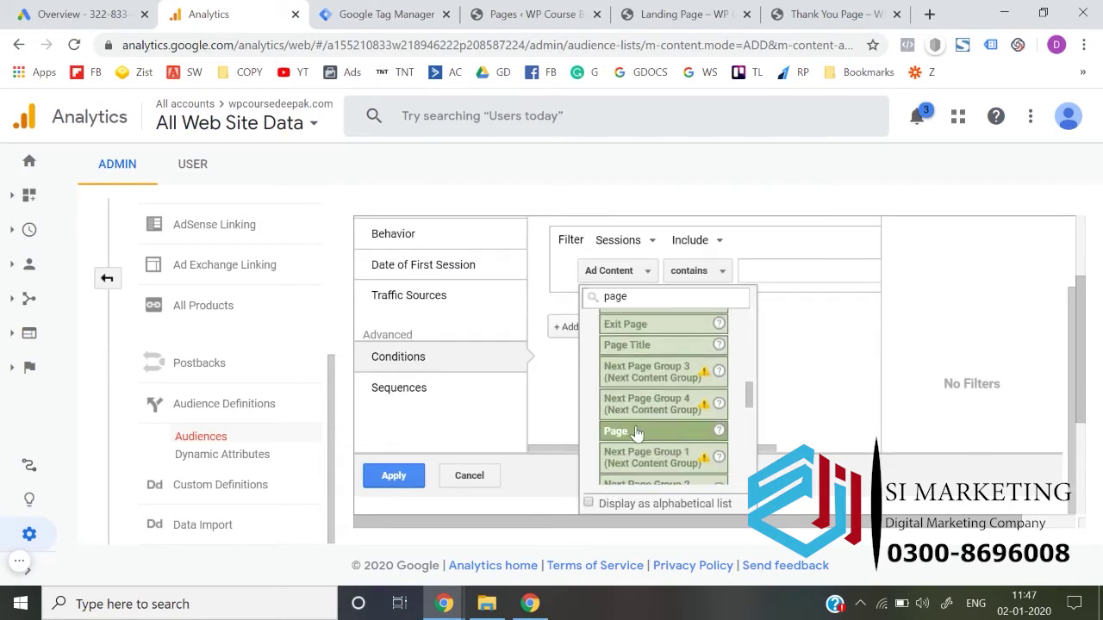
{"action": "left_click", "coordinate": [642, 435]}
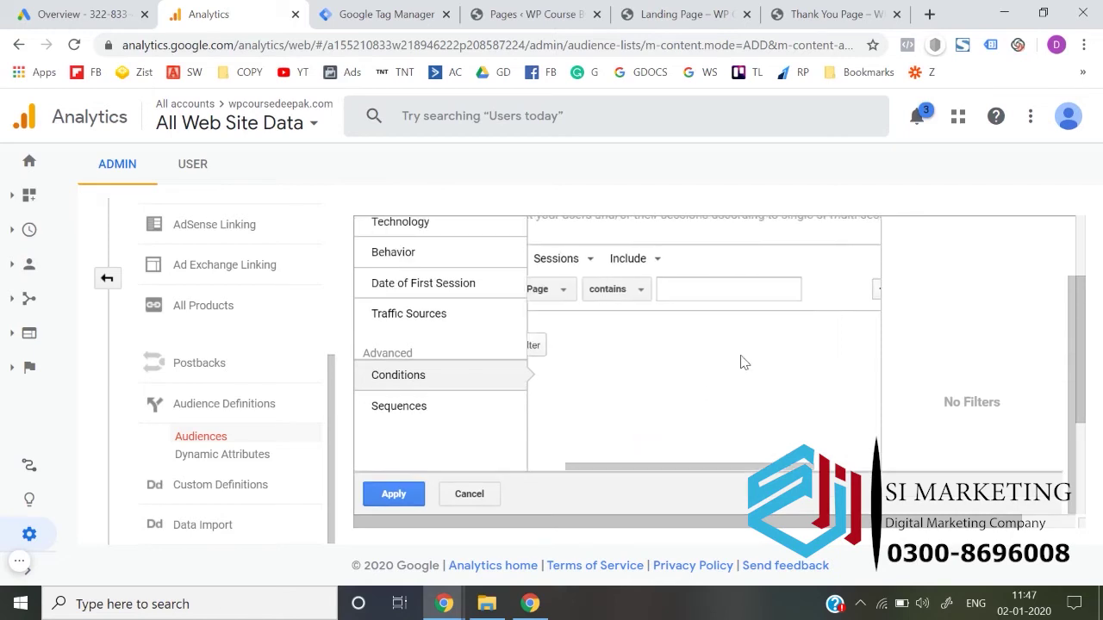
Set the Page condition to exactly matches "/thank-you-page/" and apply the audience definition.
{"action": "left_click", "coordinate": [614, 290]}
{"action": "left_click", "coordinate": [630, 326]}
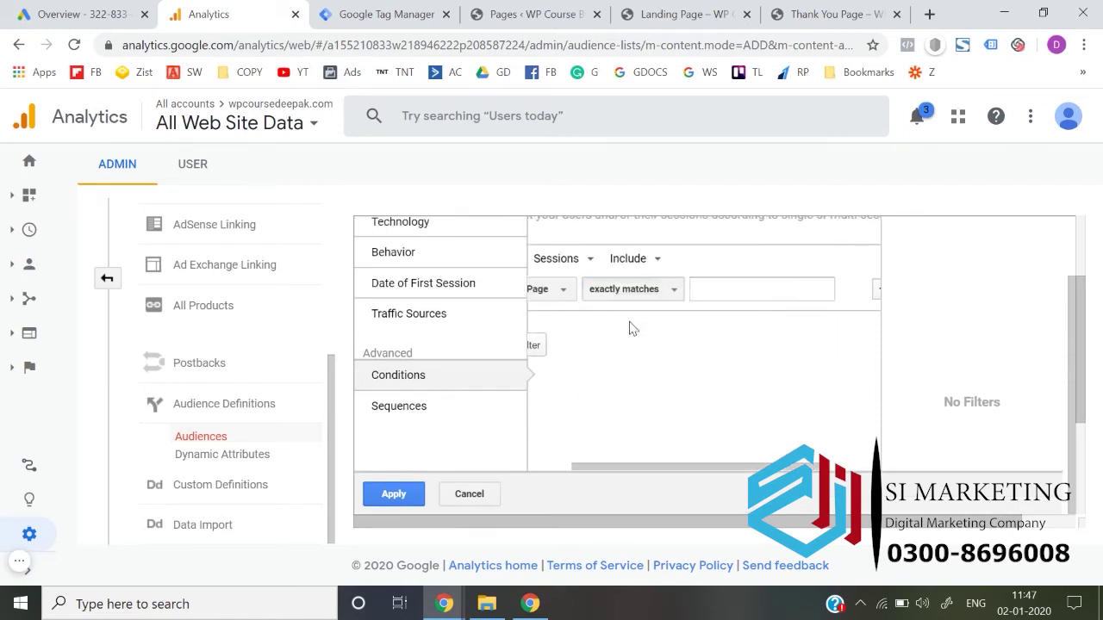
{"action": "left_click", "coordinate": [716, 290]}
{"action": "type", "text": "/thank-you-page/"}
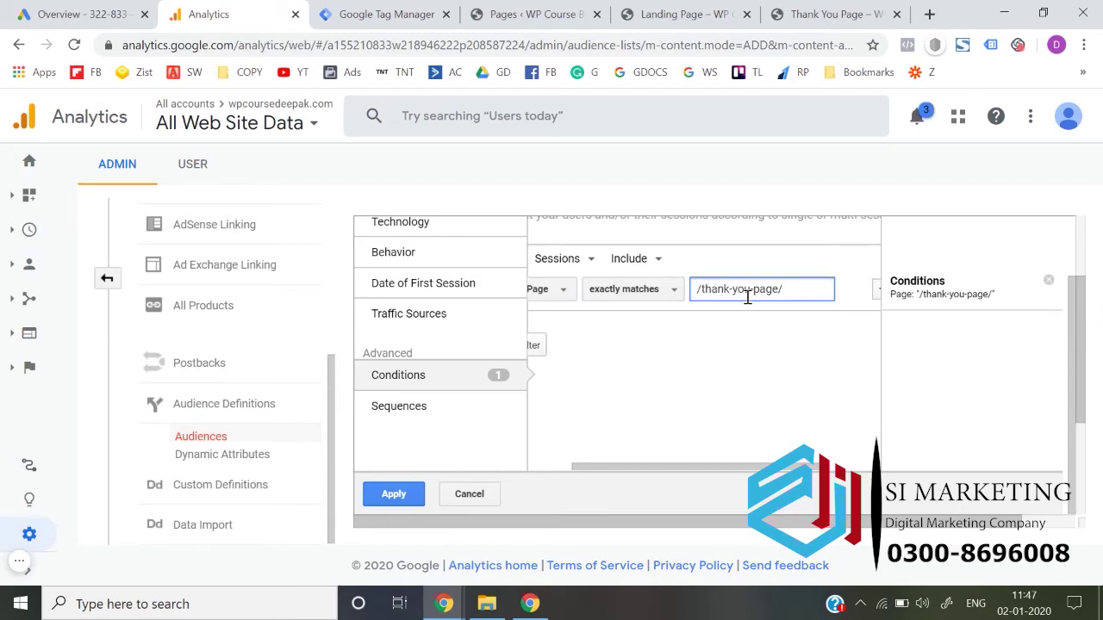
{"action": "left_click", "coordinate": [712, 348]}
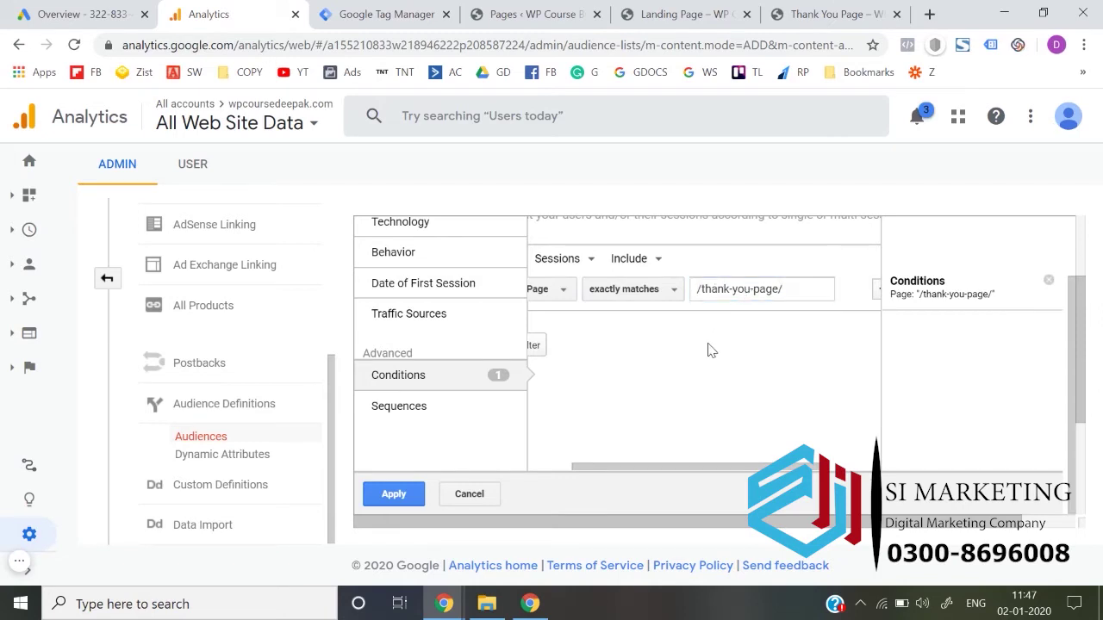
{"action": "left_click", "coordinate": [392, 495]}
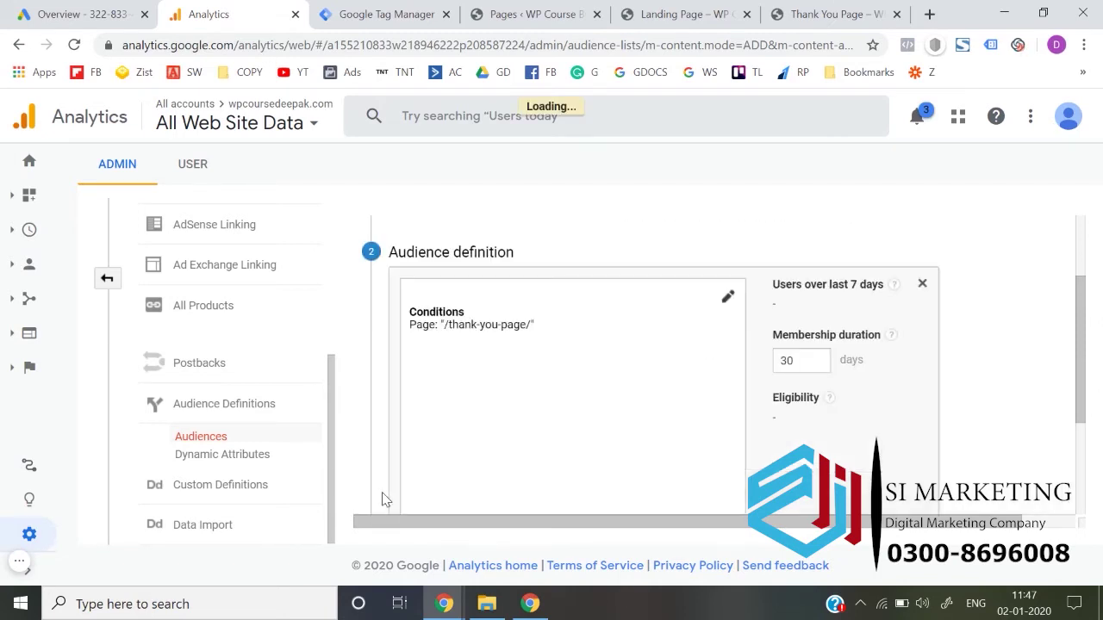
Name the new audience "Leads - GA" and continue to its audience destinations.
{"action": "double_click", "coordinate": [806, 360]}
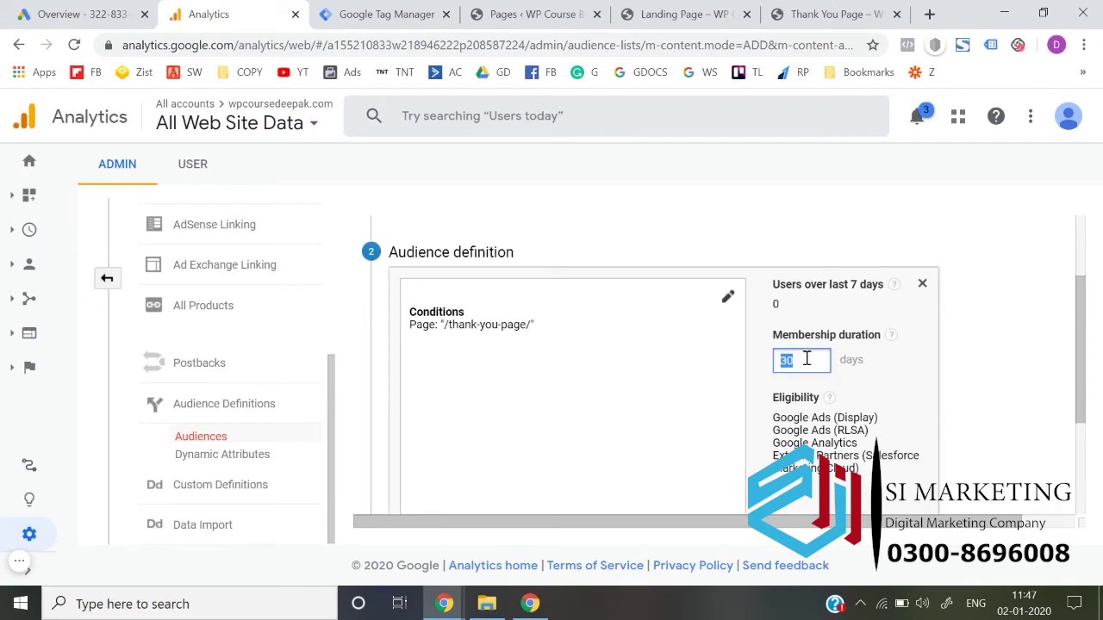
{"action": "left_click", "coordinate": [968, 376]}
{"action": "scroll", "coordinate": [969, 376], "scroll_direction": "down", "scroll_amount": 2}
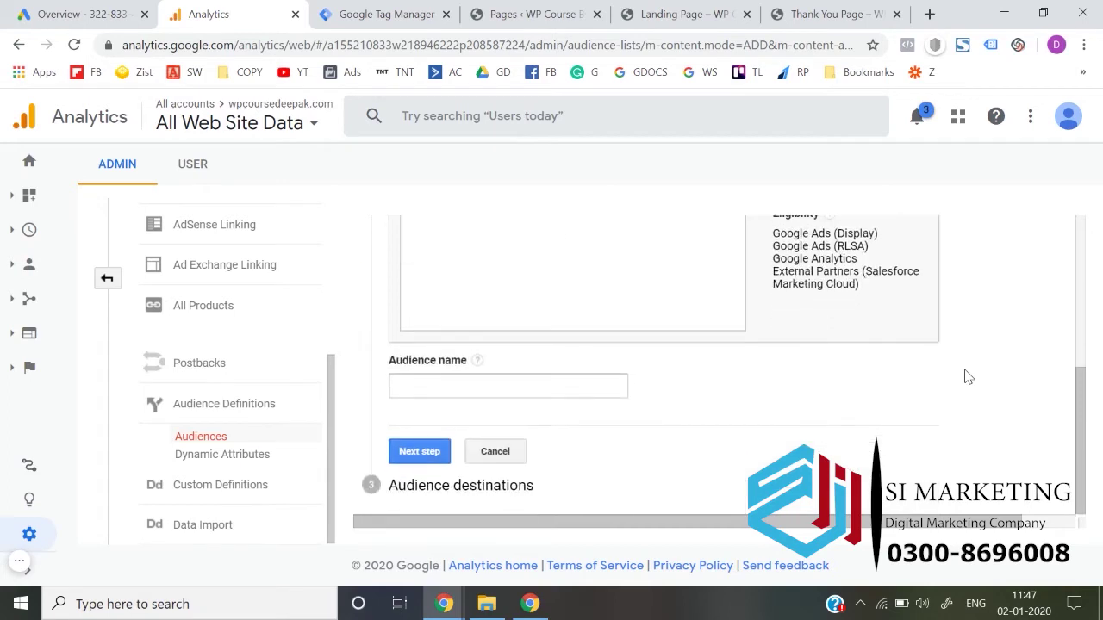
{"action": "left_click", "coordinate": [531, 381]}
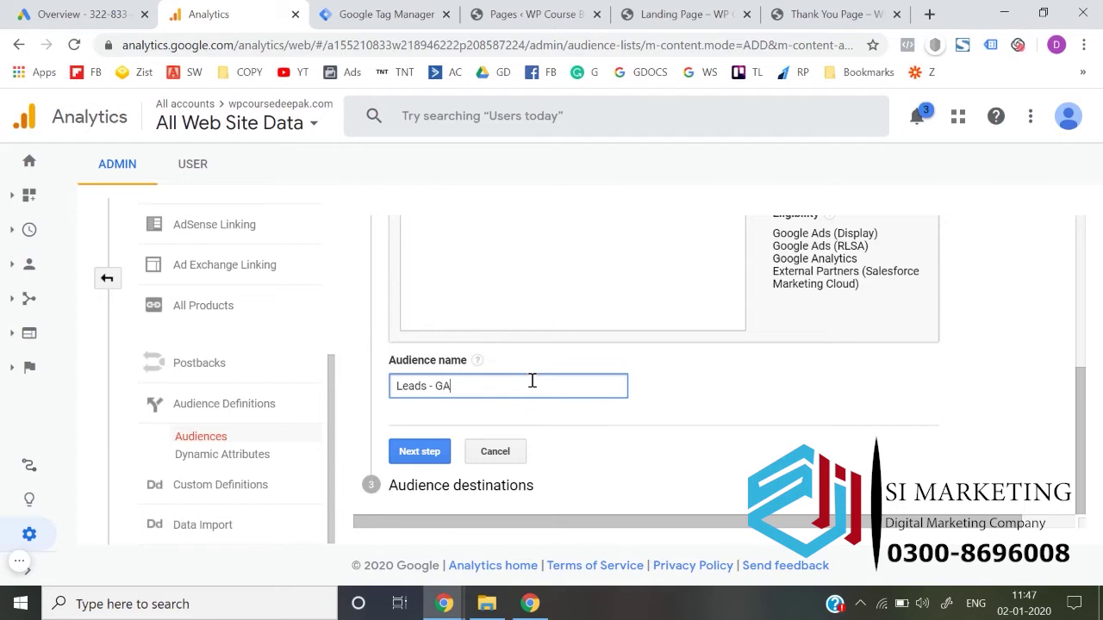
{"action": "left_click", "coordinate": [419, 451]}
Add the linked Google Ads account as the Leads - GA audience's destination, publish the audience and leave the Audiences list.
{"action": "left_click", "coordinate": [447, 326]}
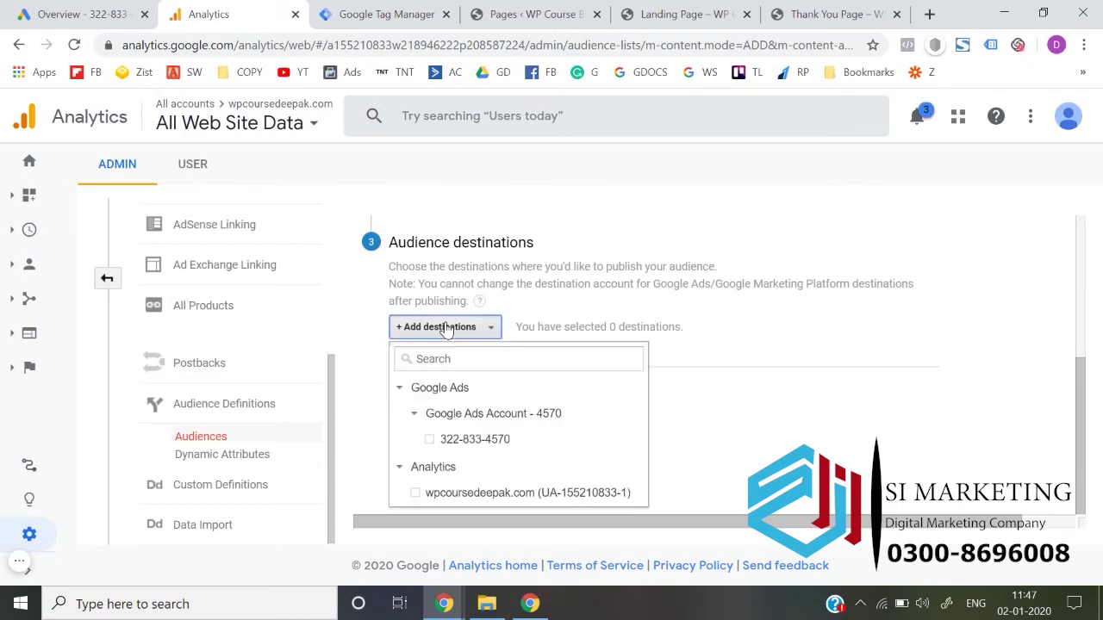
{"action": "left_click", "coordinate": [430, 442]}
{"action": "left_click", "coordinate": [419, 481]}
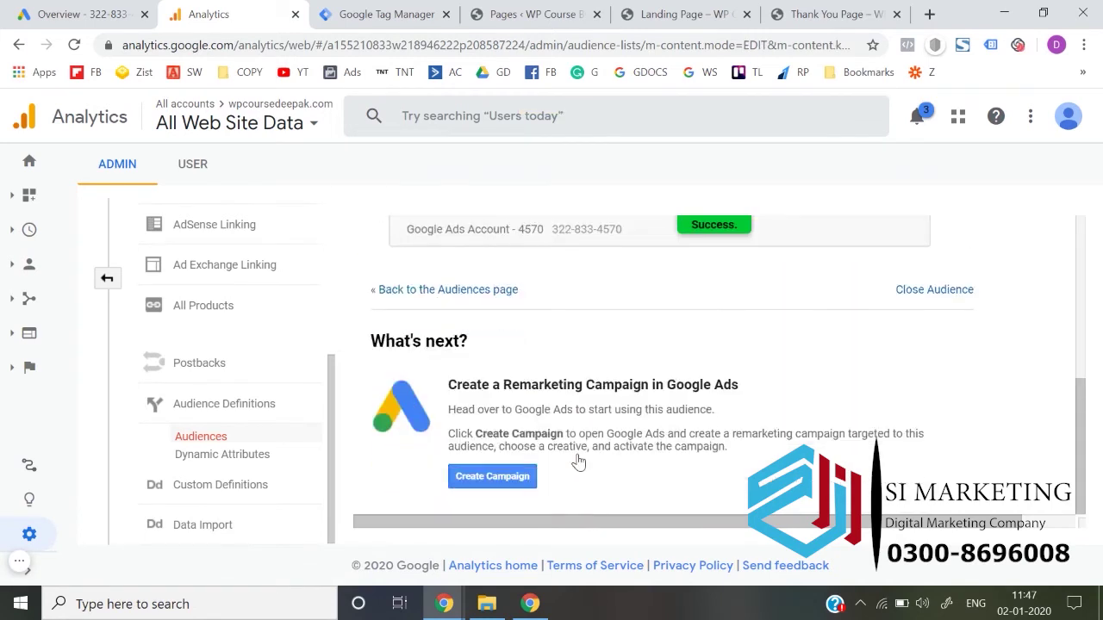
{"action": "left_click", "coordinate": [440, 289]}
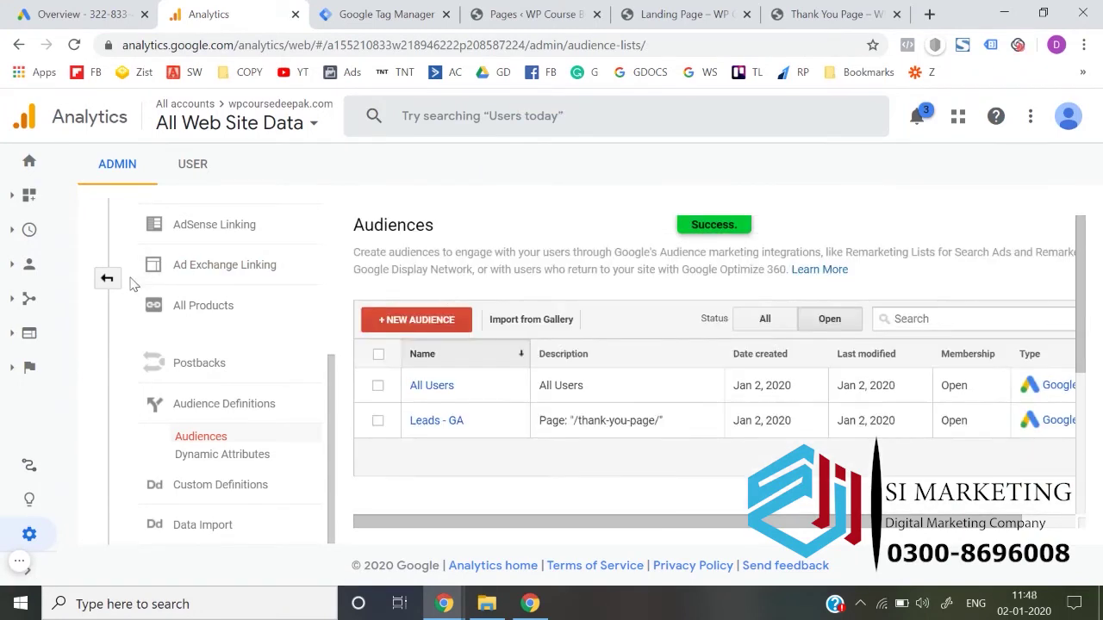
{"action": "left_click", "coordinate": [105, 278]}
Switch to Google Ads, reload the overview, and start a new conversion action from the Conversions page.
{"action": "left_click", "coordinate": [82, 14]}
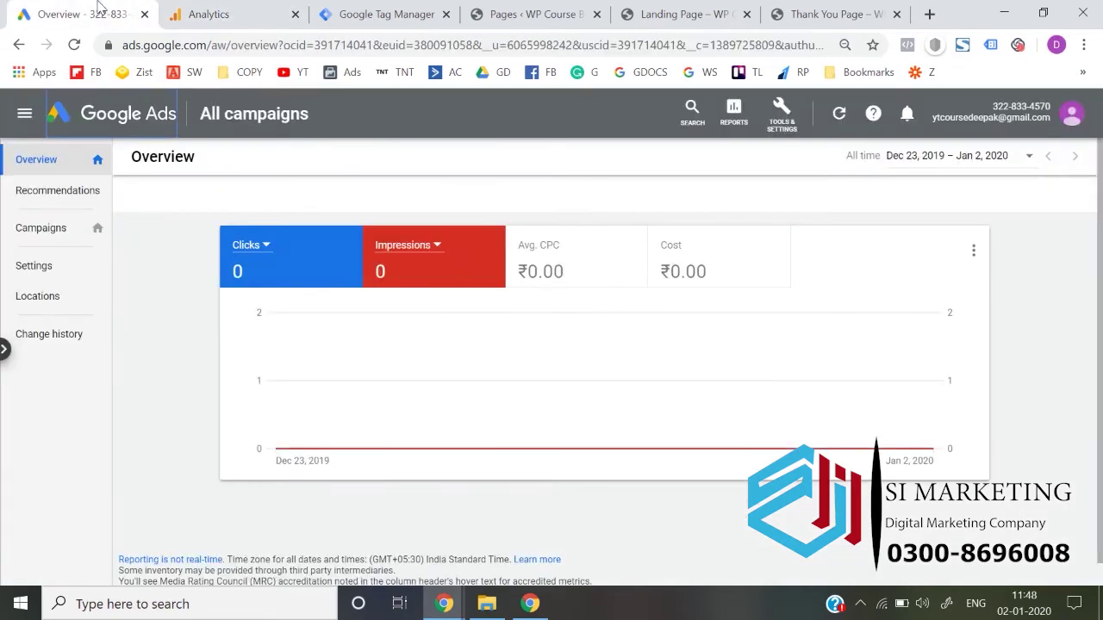
{"action": "key", "text": "F5"}
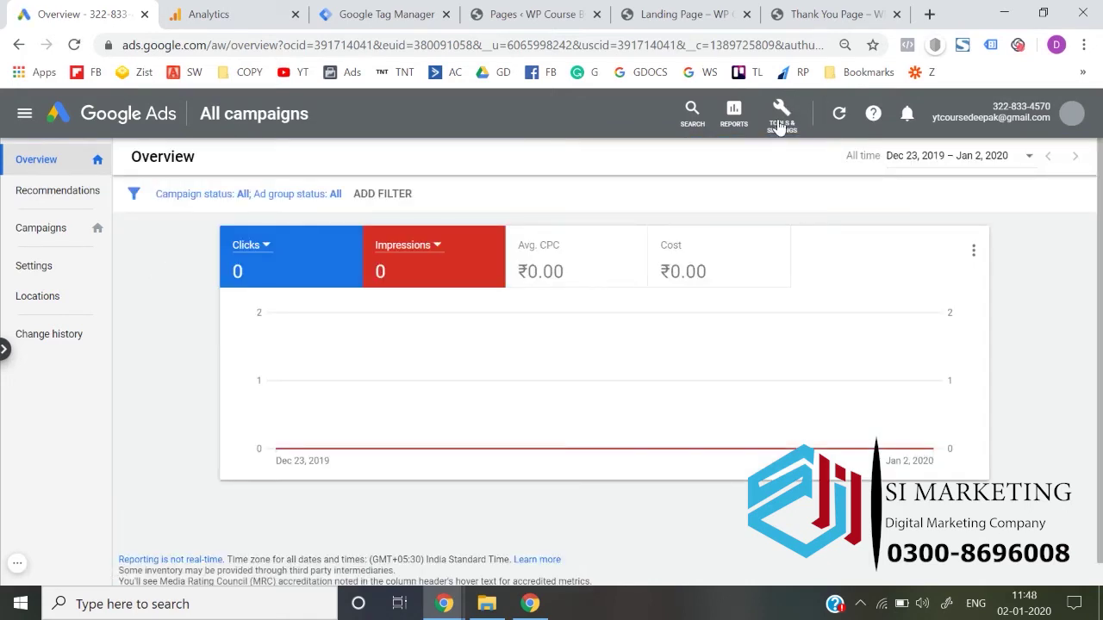
{"action": "left_click", "coordinate": [782, 116]}
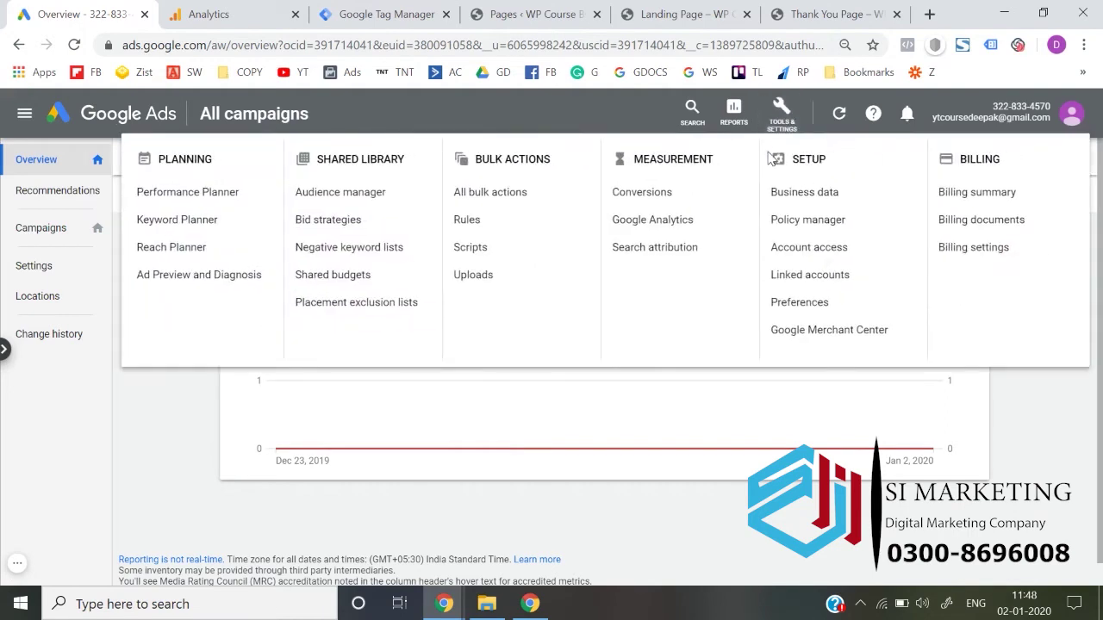
{"action": "left_click", "coordinate": [641, 193]}
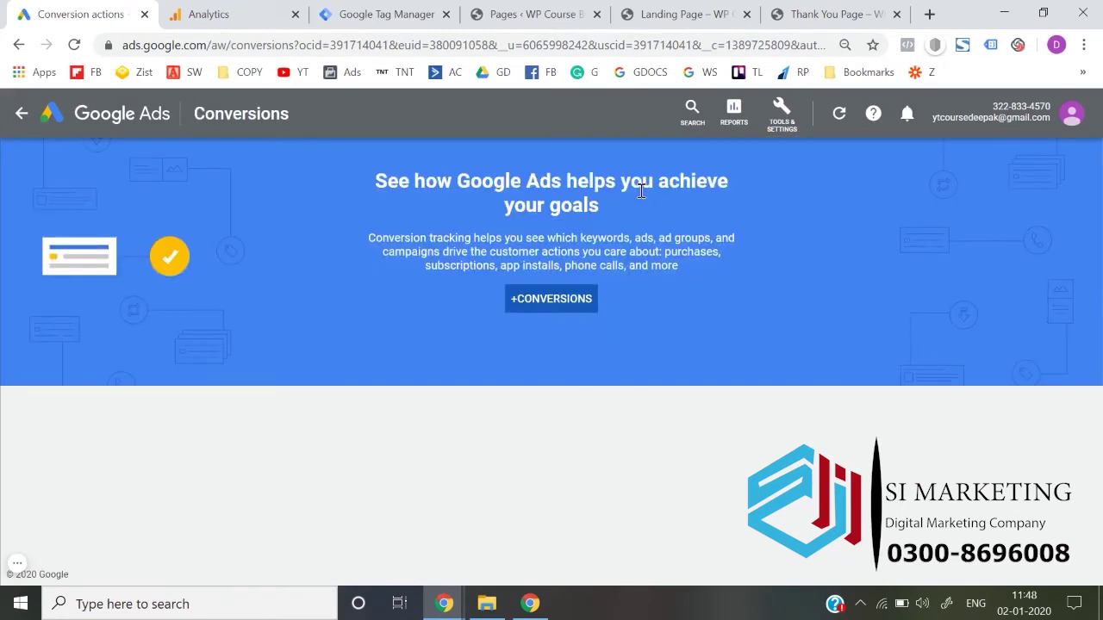
{"action": "left_click", "coordinate": [552, 300]}
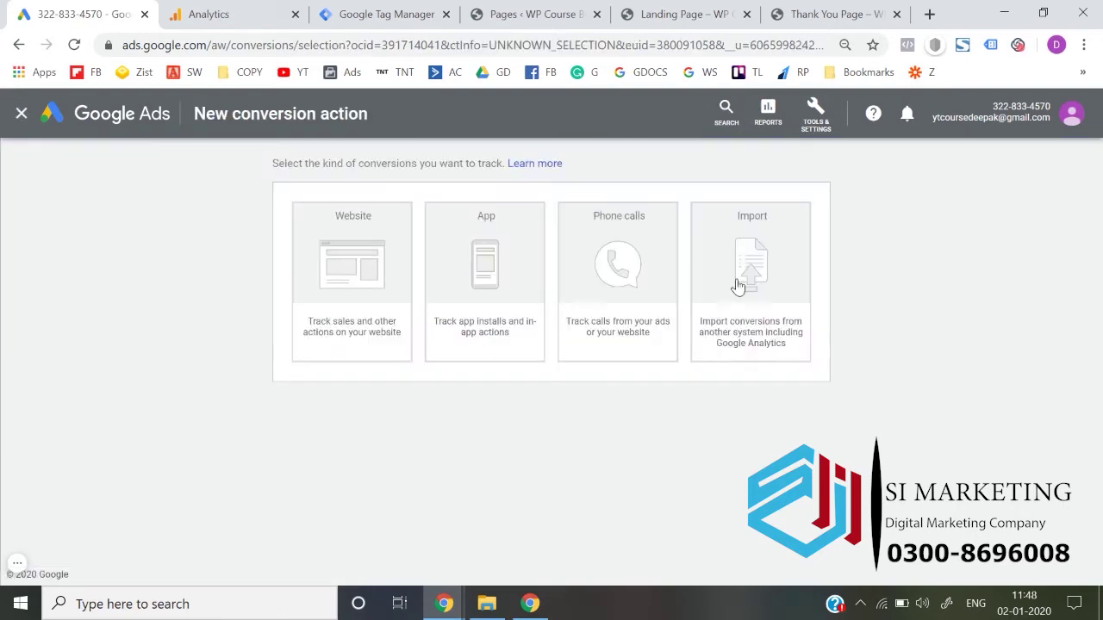
Check which Google Analytics goals can be imported as conversions, and review the linked Analytics property.
{"action": "left_click", "coordinate": [765, 301]}
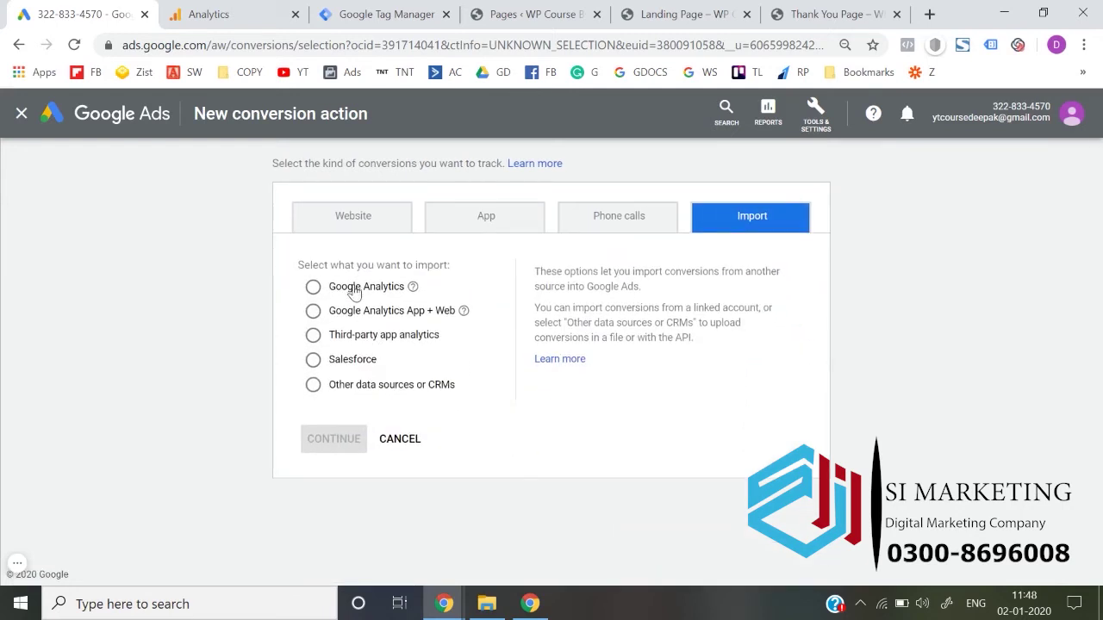
{"action": "left_click", "coordinate": [358, 291]}
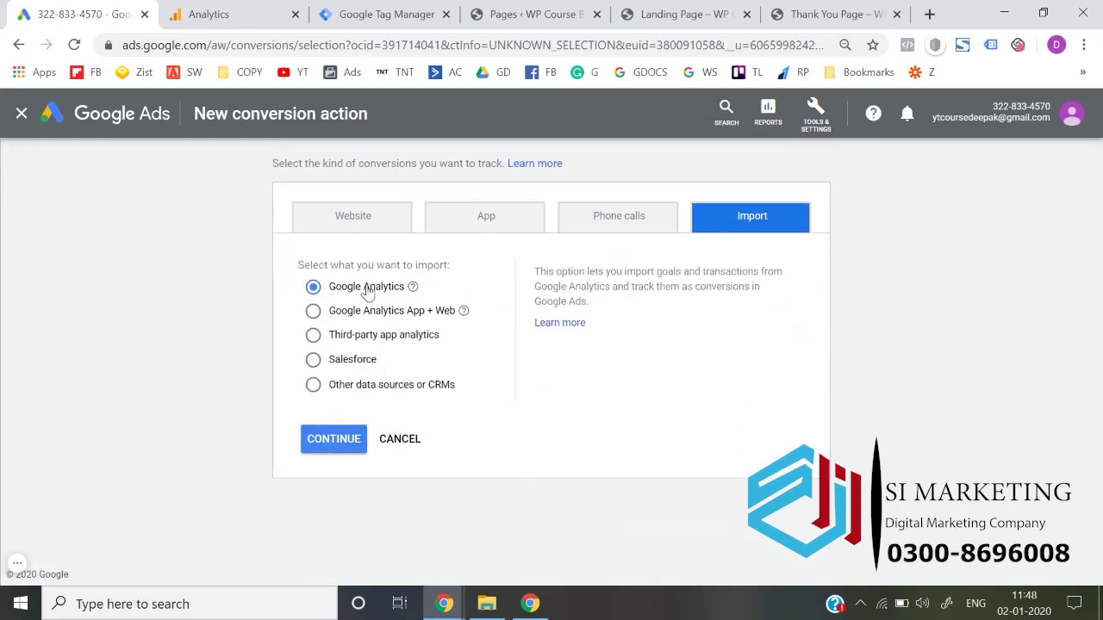
{"action": "left_click", "coordinate": [340, 444]}
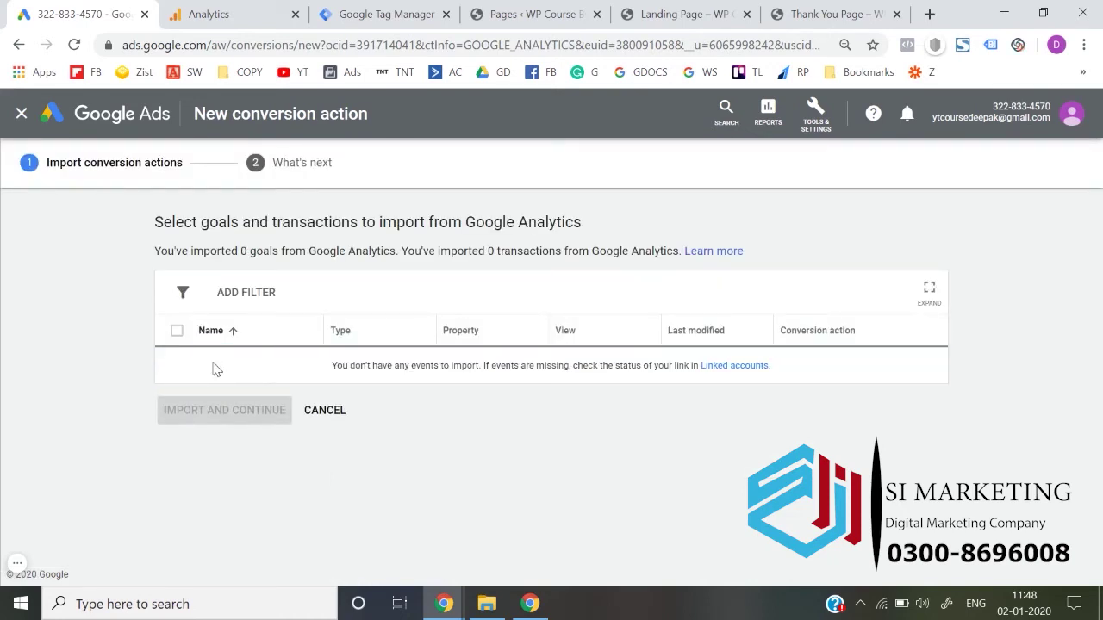
{"action": "left_click", "coordinate": [720, 369]}
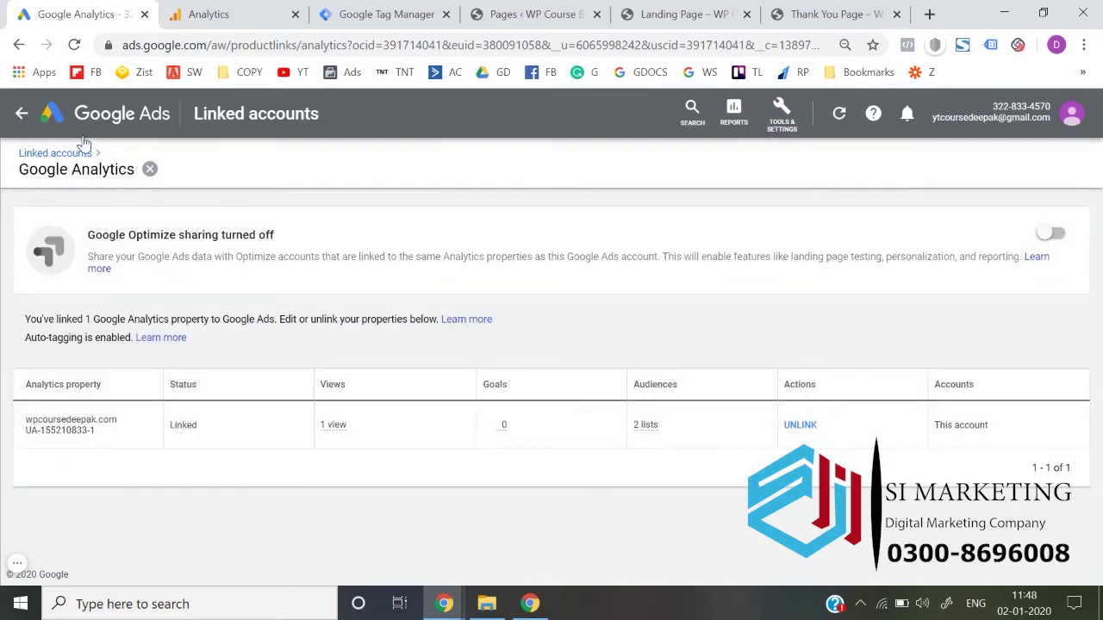
Return to the Google Ads campaign overview and reload it.
{"action": "left_click", "coordinate": [109, 117]}
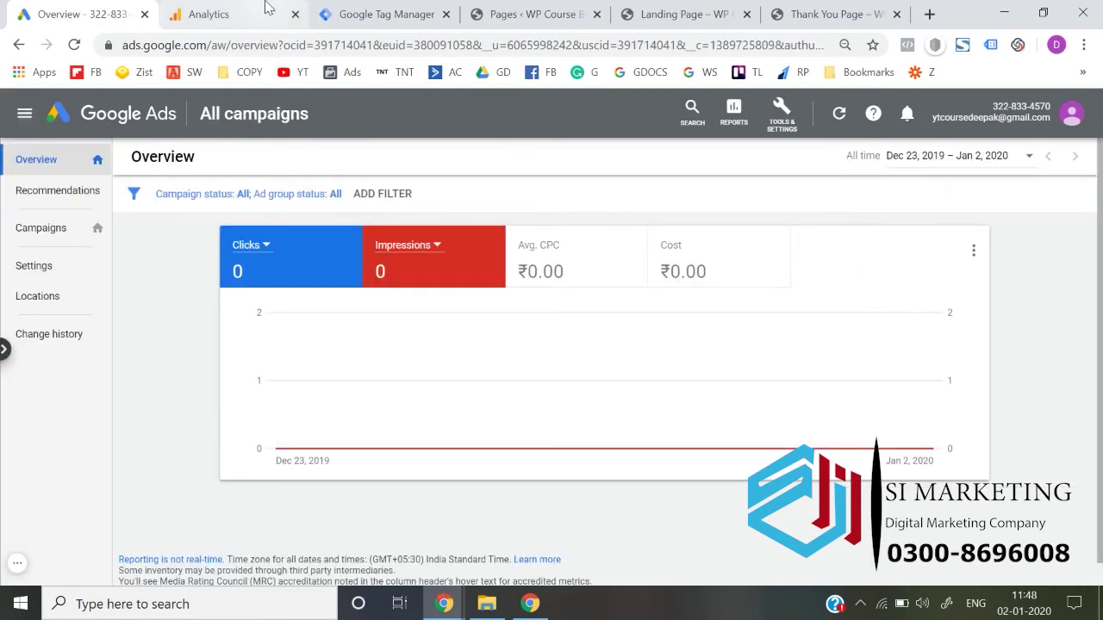
{"action": "left_click", "coordinate": [267, 8]}
{"action": "scroll", "coordinate": [484, 382], "scroll_direction": "down", "scroll_amount": 1}
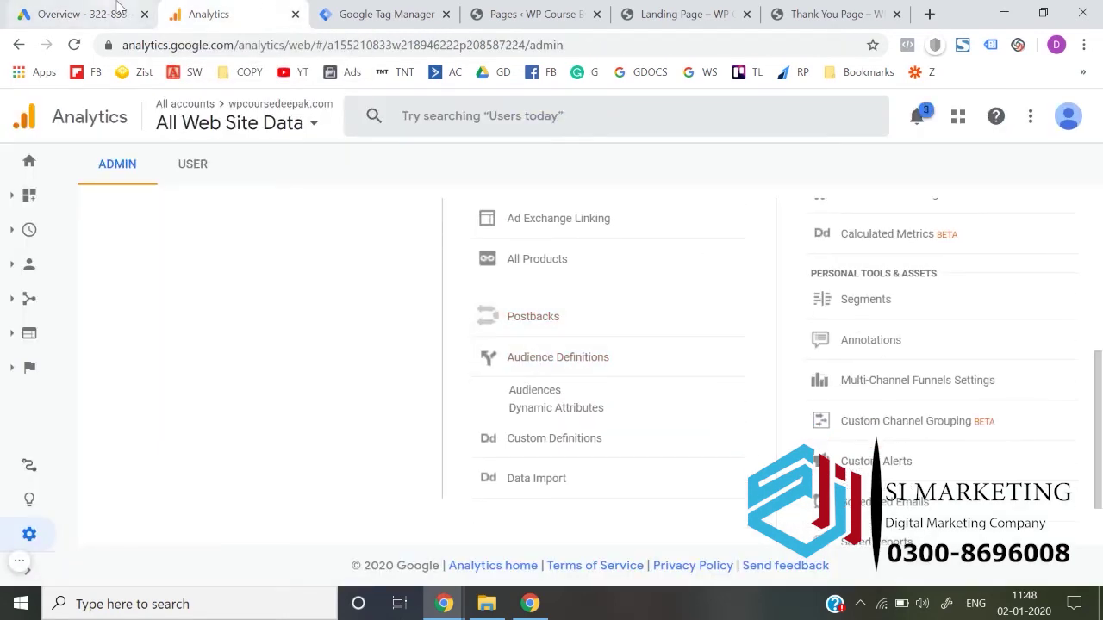
{"action": "left_click", "coordinate": [79, 14]}
{"action": "left_click", "coordinate": [74, 44]}
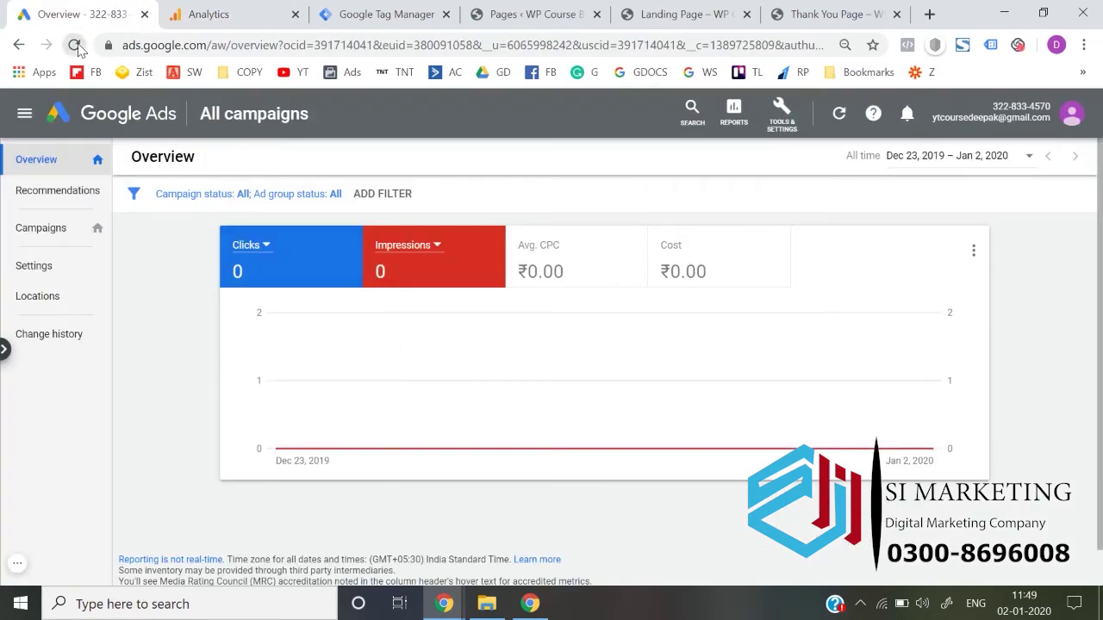
Switch to Google Analytics and open the Goals list of the All Web Site Data view in the admin area.
{"action": "left_click", "coordinate": [383, 14]}
{"action": "left_click", "coordinate": [220, 8]}
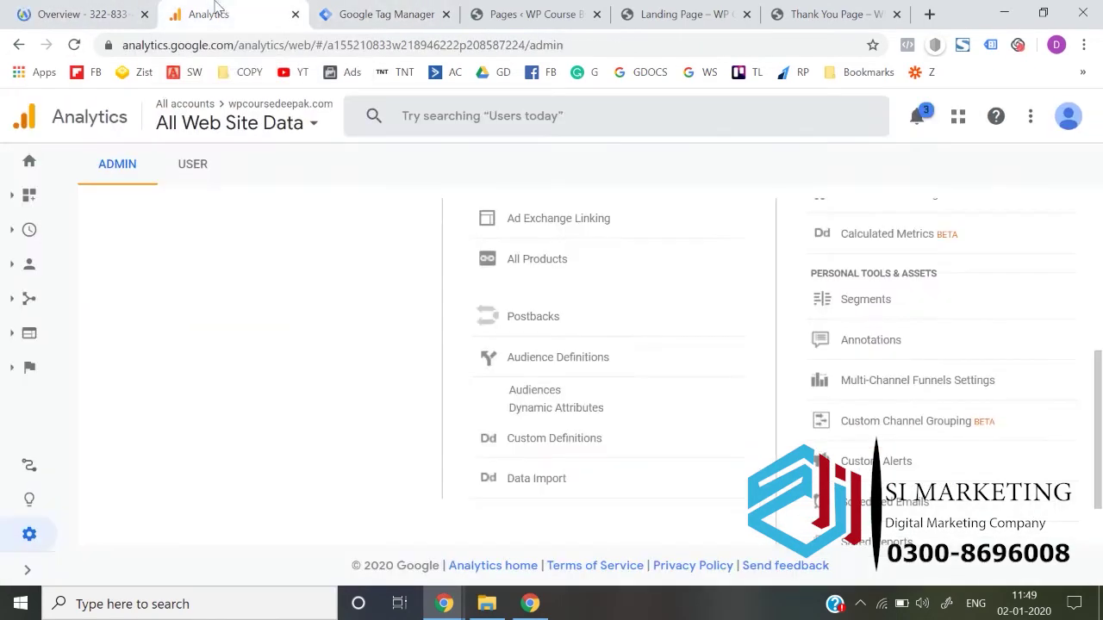
{"action": "scroll", "coordinate": [225, 320], "scroll_direction": "up", "scroll_amount": 5}
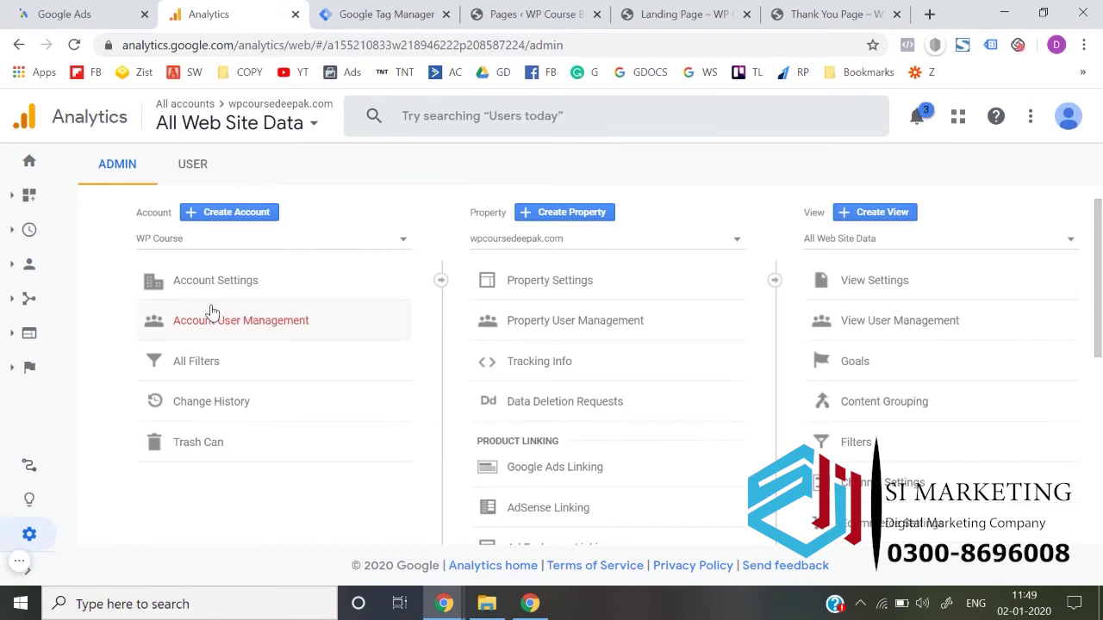
{"action": "left_click", "coordinate": [39, 162]}
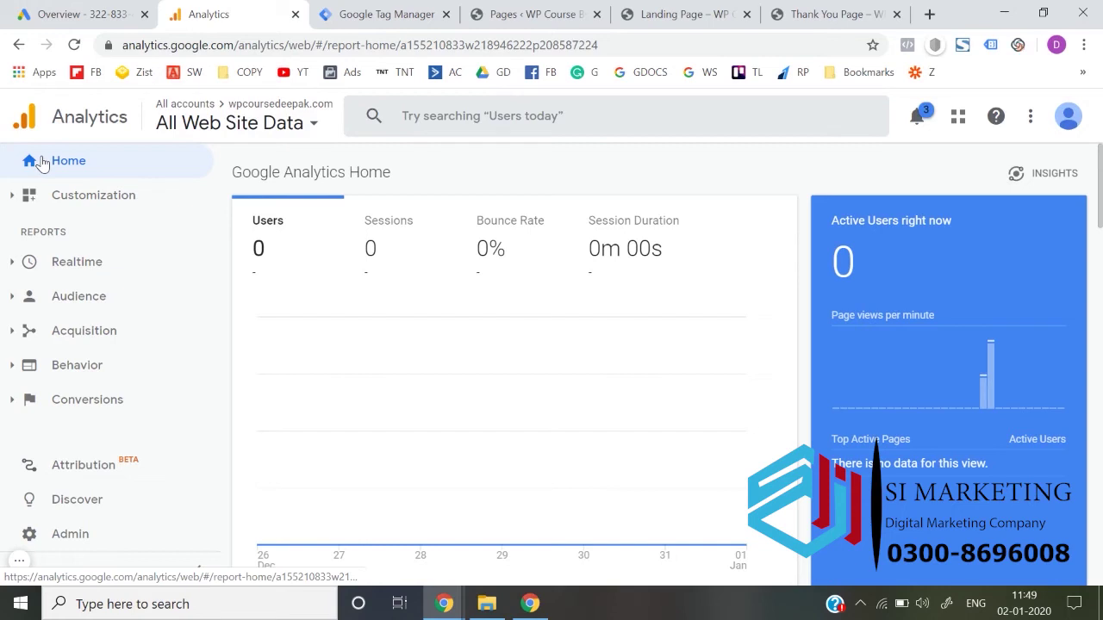
{"action": "left_click", "coordinate": [87, 538]}
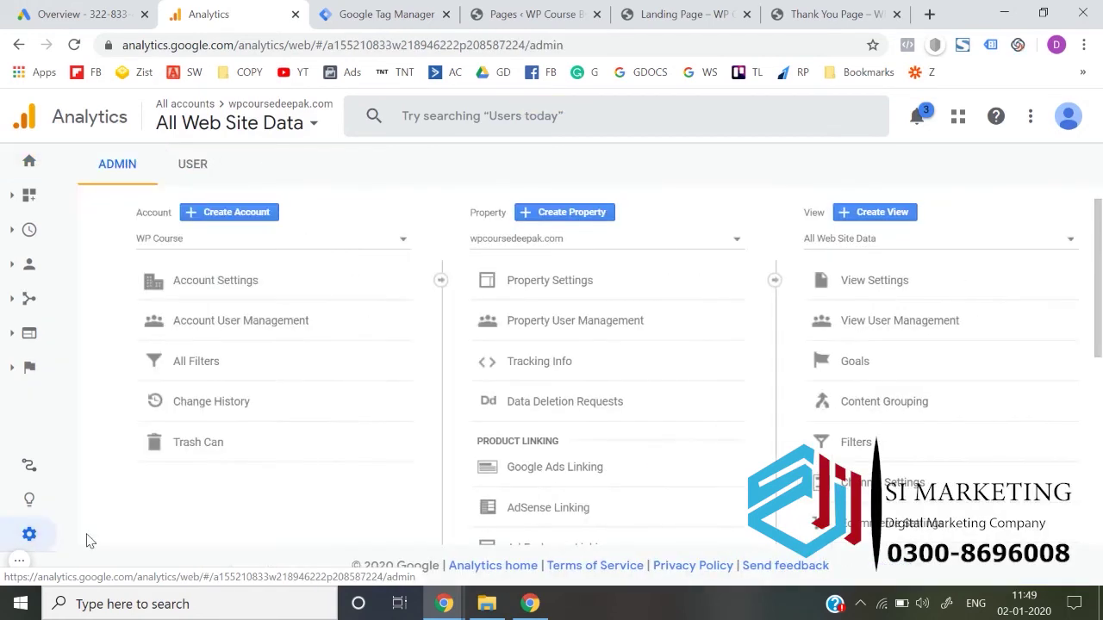
{"action": "scroll", "coordinate": [799, 411], "scroll_direction": "down", "scroll_amount": 1}
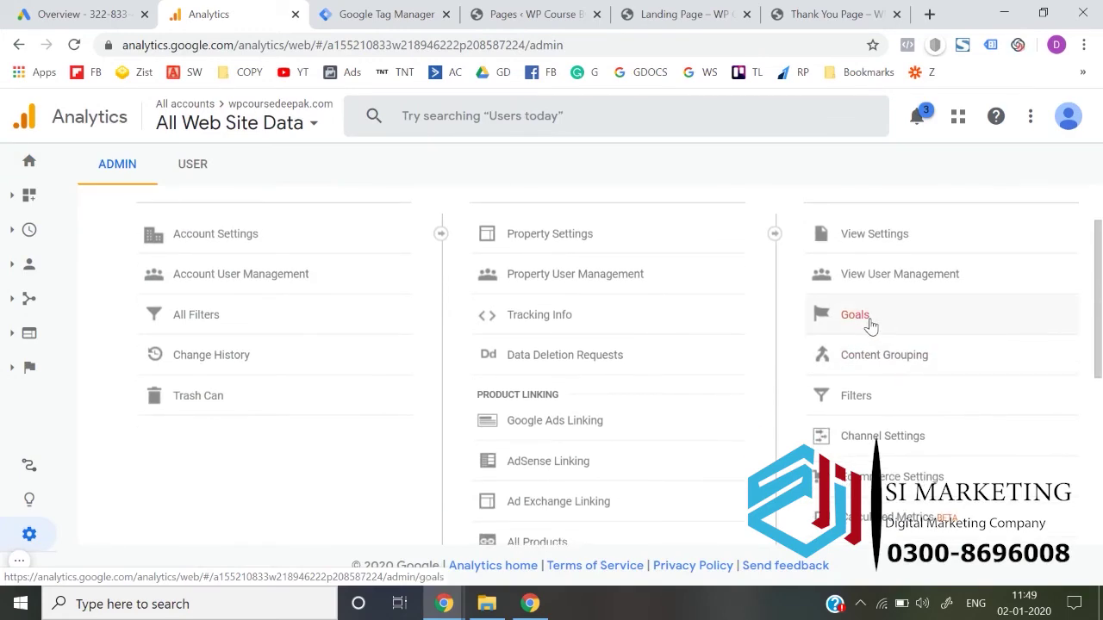
{"action": "left_click", "coordinate": [869, 324]}
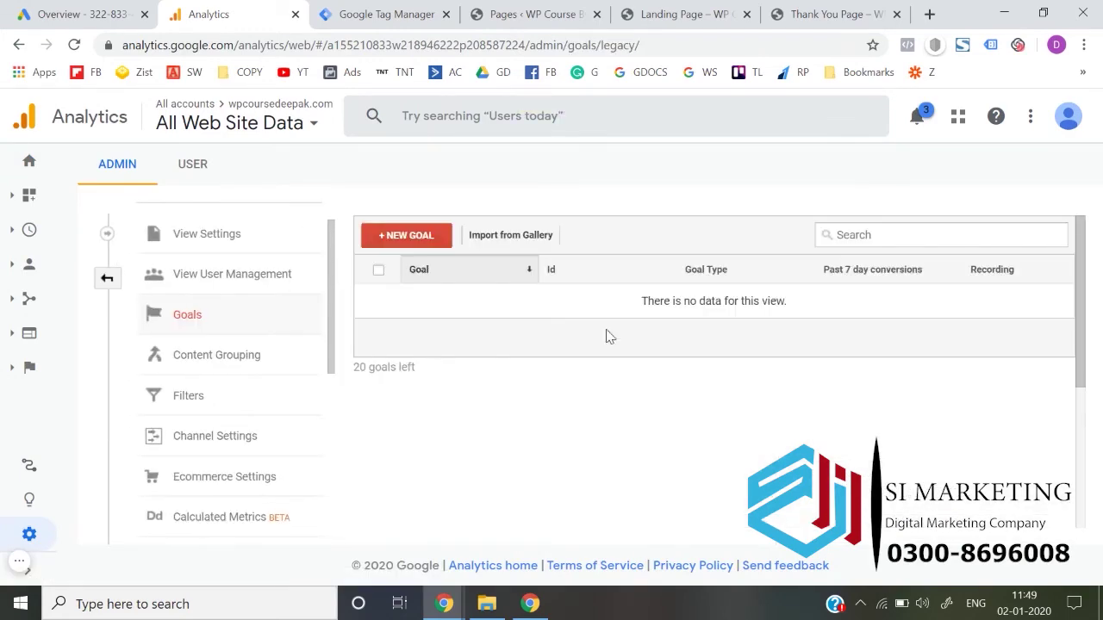
Create a new goal with the Custom setup and name it "Leads - GA Goal".
{"action": "left_click", "coordinate": [394, 234]}
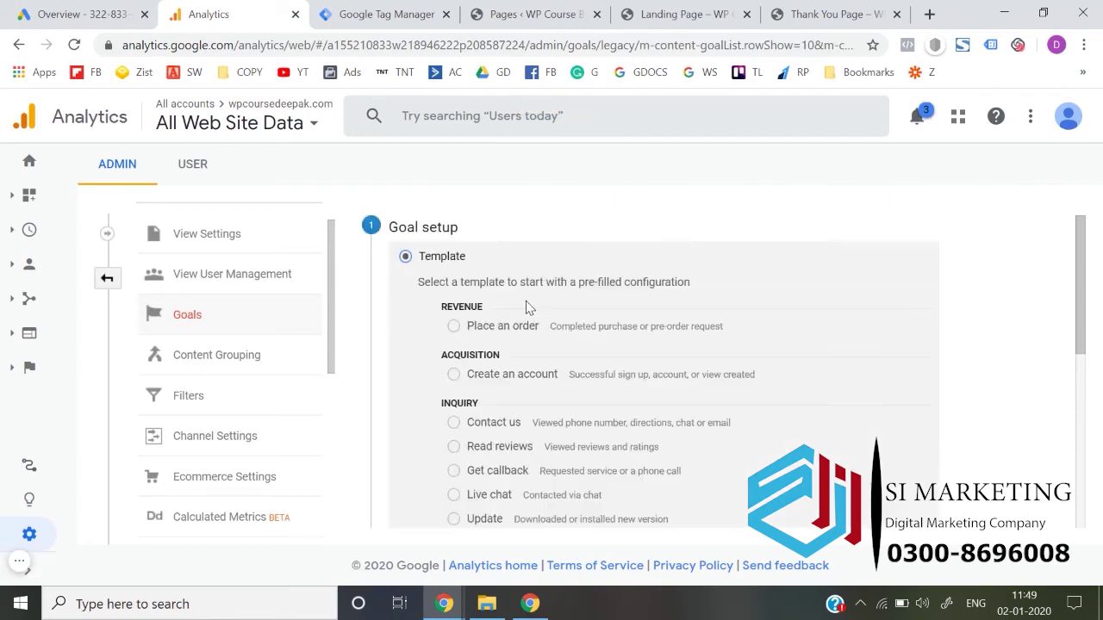
{"action": "scroll", "coordinate": [528, 306], "scroll_direction": "down", "scroll_amount": 4}
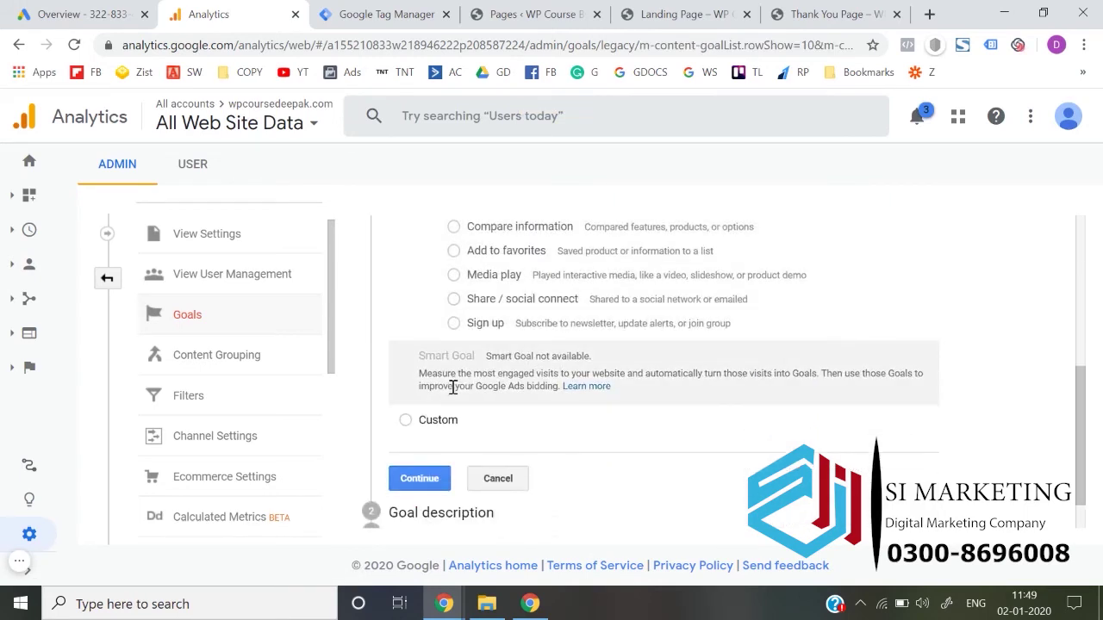
{"action": "left_click", "coordinate": [423, 428]}
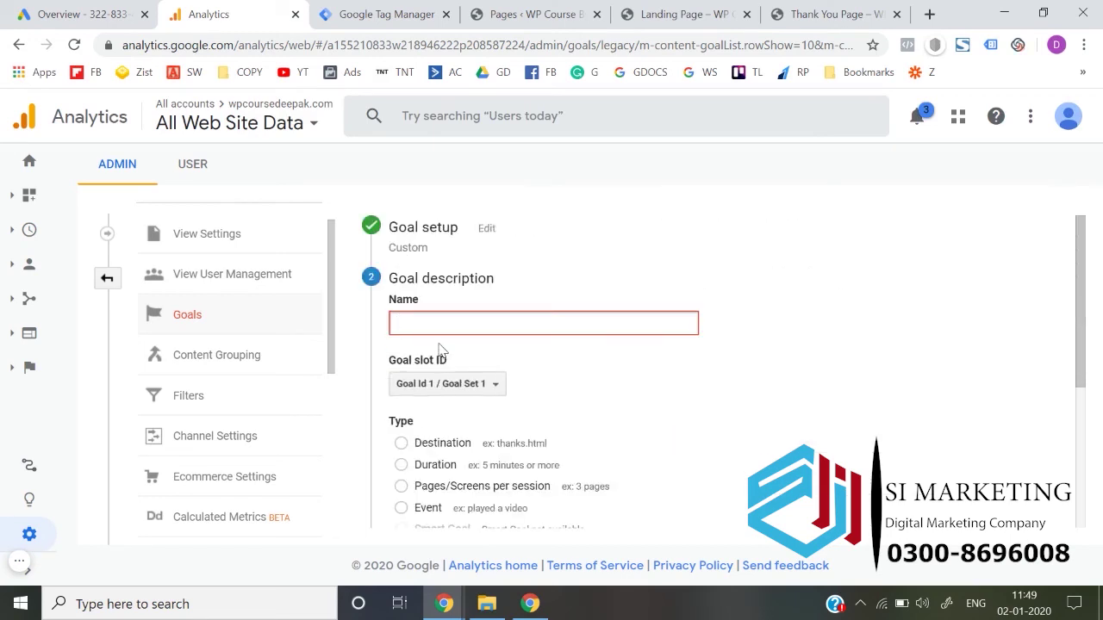
{"action": "type", "text": "Leads - GA Goal"}
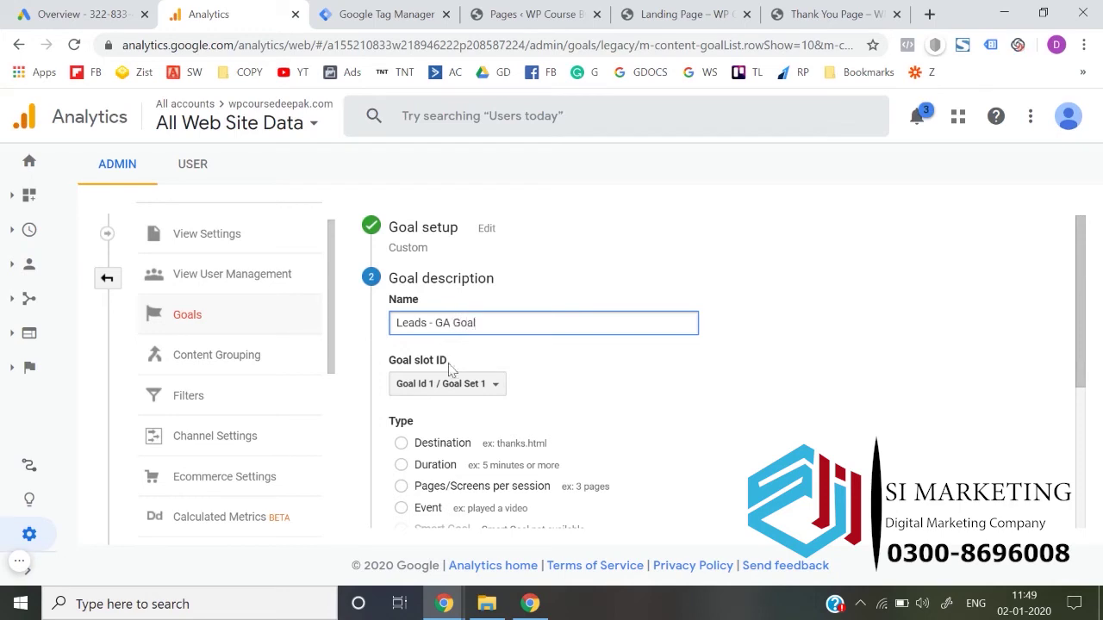
Set the goal type to Destination and continue to the goal details.
{"action": "scroll", "coordinate": [448, 368], "scroll_direction": "down", "scroll_amount": 3}
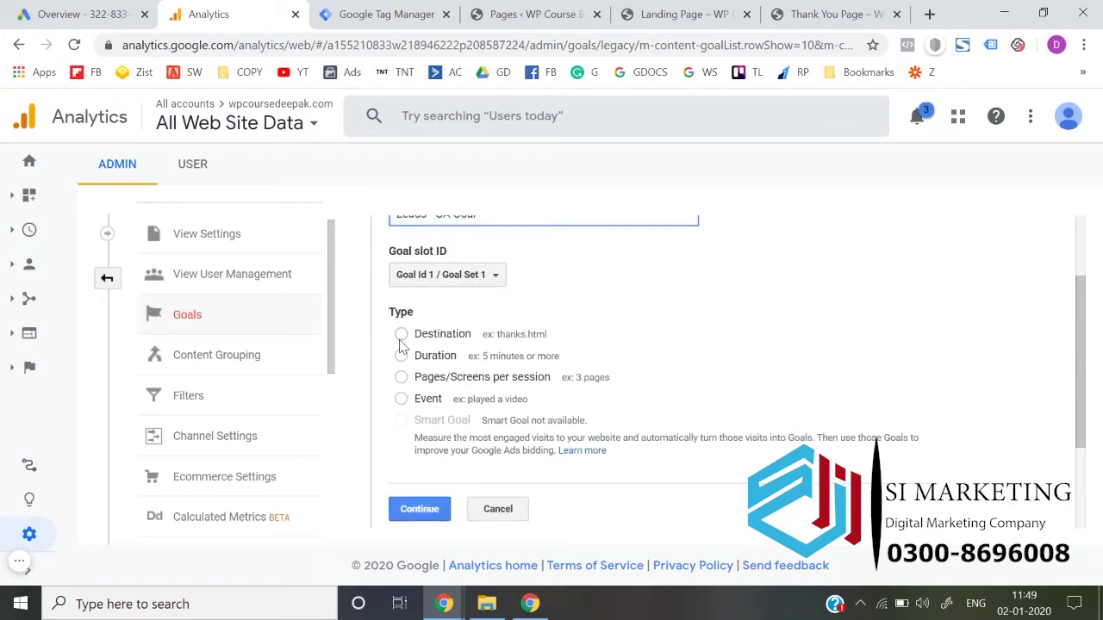
{"action": "scroll", "coordinate": [402, 345], "scroll_direction": "down", "scroll_amount": 4}
{"action": "scroll", "coordinate": [400, 310], "scroll_direction": "up", "scroll_amount": 3}
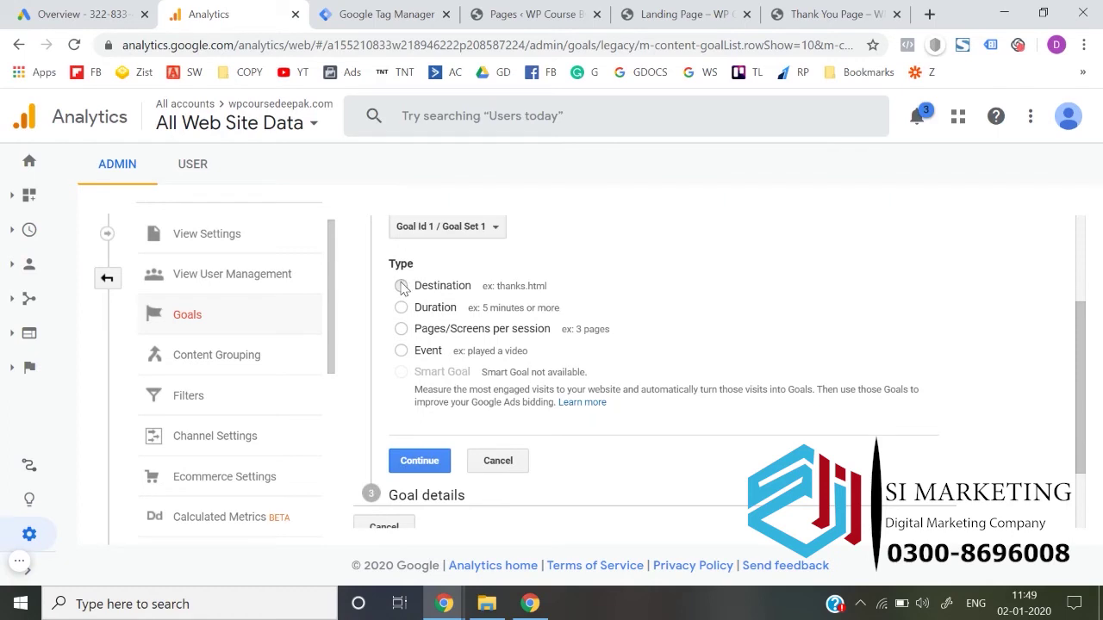
{"action": "right_click", "coordinate": [402, 287]}
{"action": "left_click", "coordinate": [401, 286]}
{"action": "left_click", "coordinate": [420, 461]}
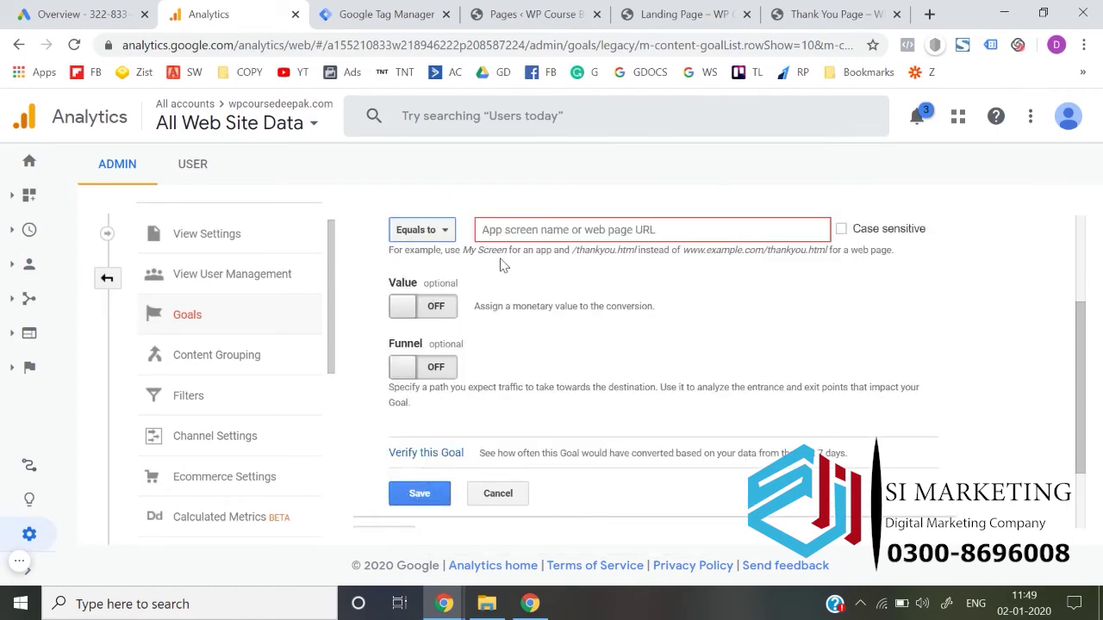
Set the goal's destination to equals "/thank-you-page/", save the goal and reload Analytics.
{"action": "left_click", "coordinate": [515, 231]}
{"action": "type", "text": "/thankyou-page/"}
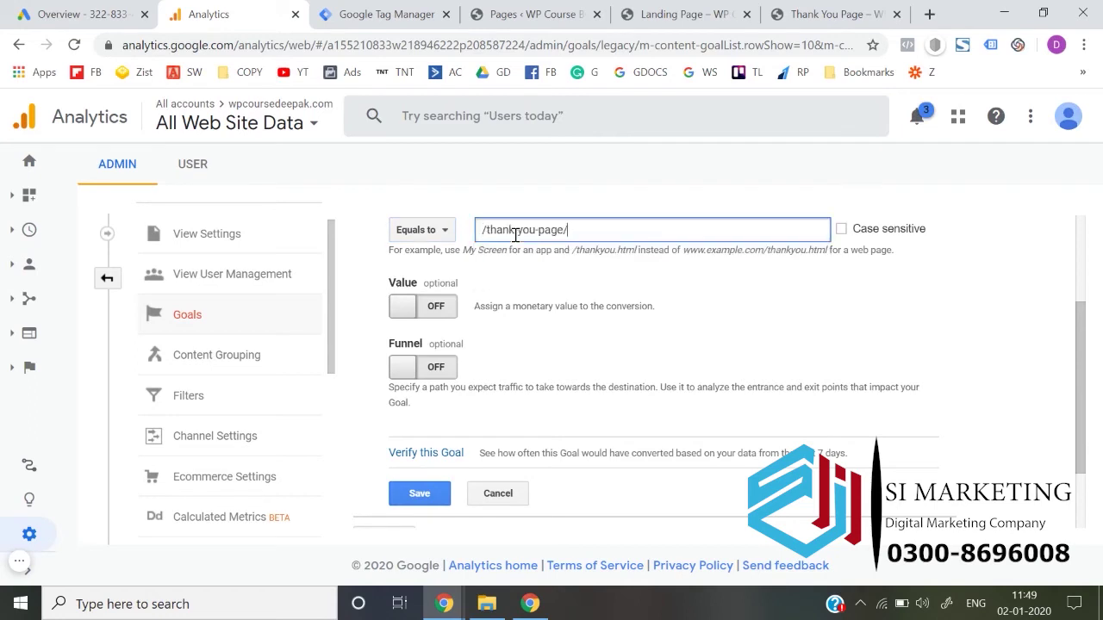
{"action": "left_click", "coordinate": [860, 308]}
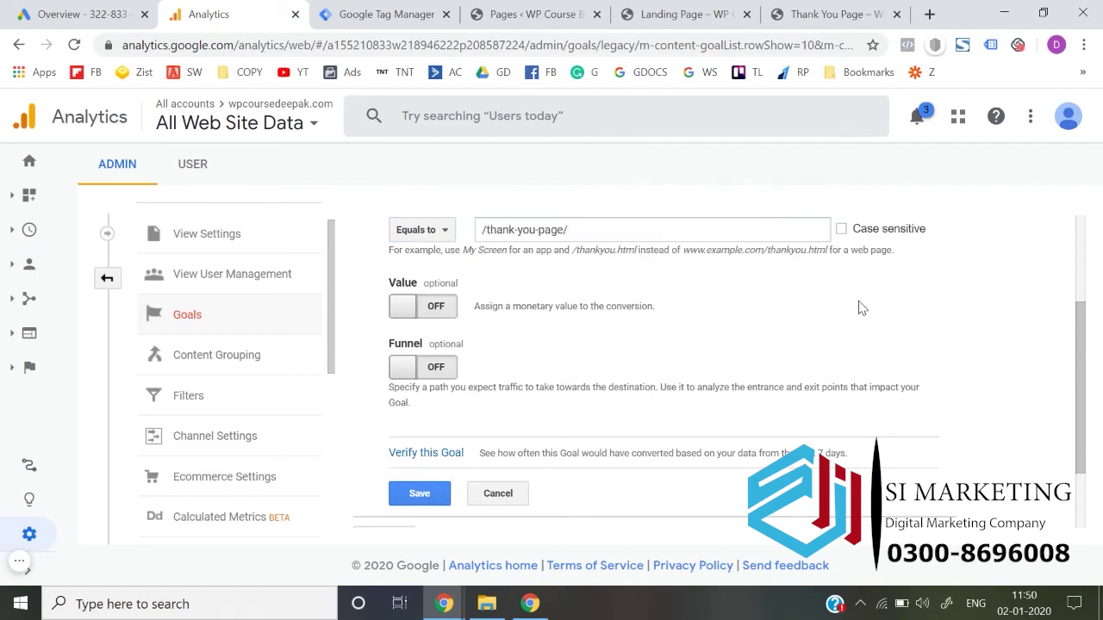
{"action": "left_click", "coordinate": [419, 497]}
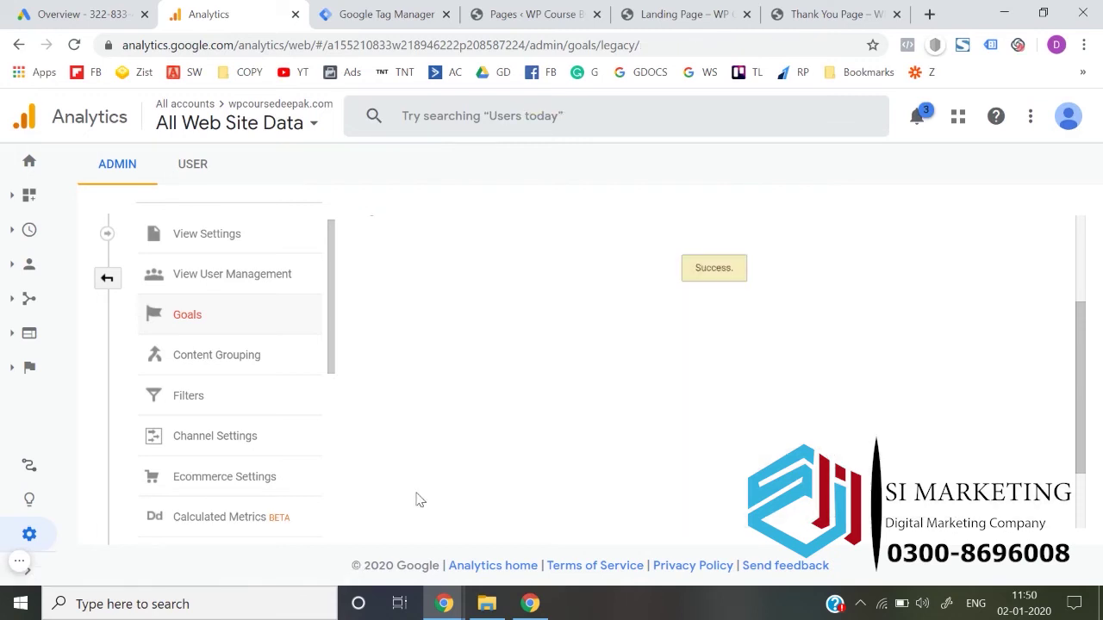
{"action": "left_click", "coordinate": [75, 44]}
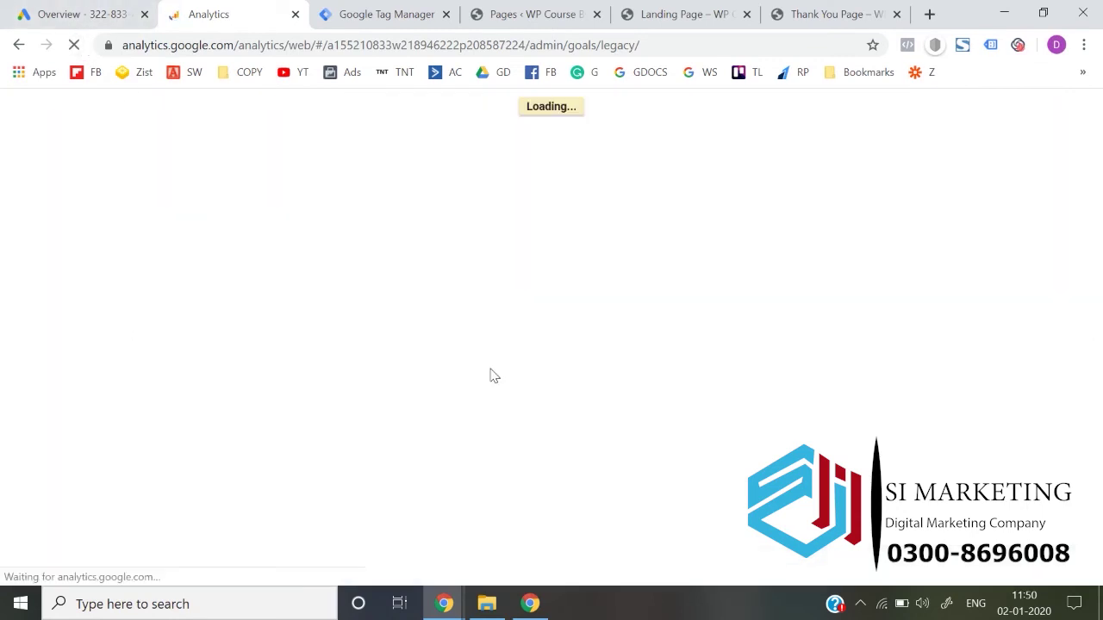
Switch to Google Ads and start a new conversion action that imports from Google Analytics.
{"action": "left_click", "coordinate": [115, 7]}
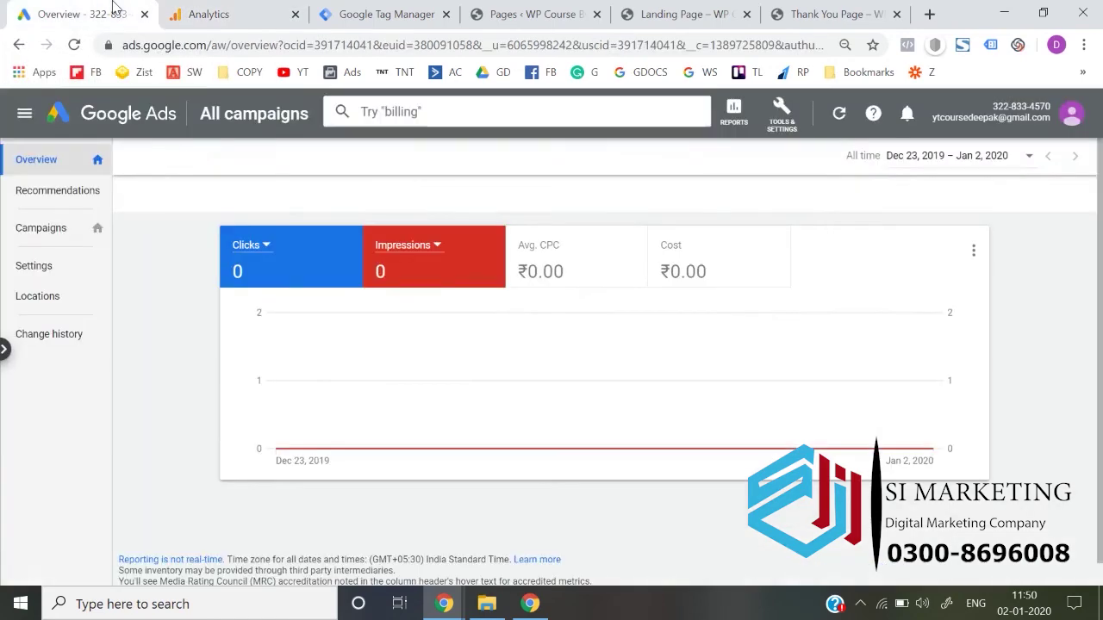
{"action": "left_click", "coordinate": [778, 125]}
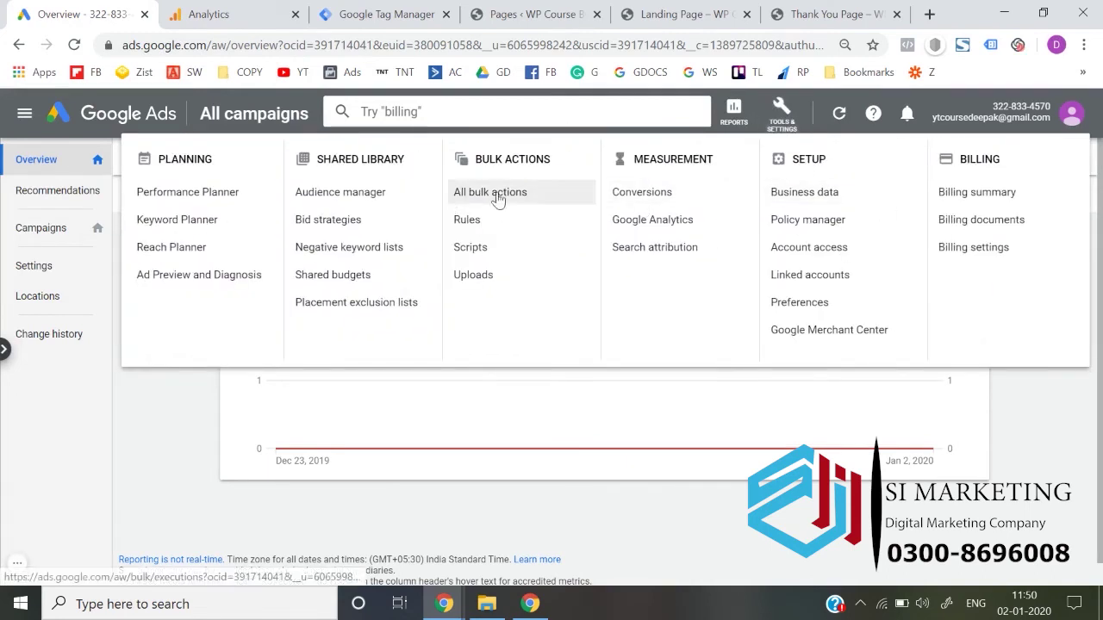
{"action": "left_click", "coordinate": [638, 195]}
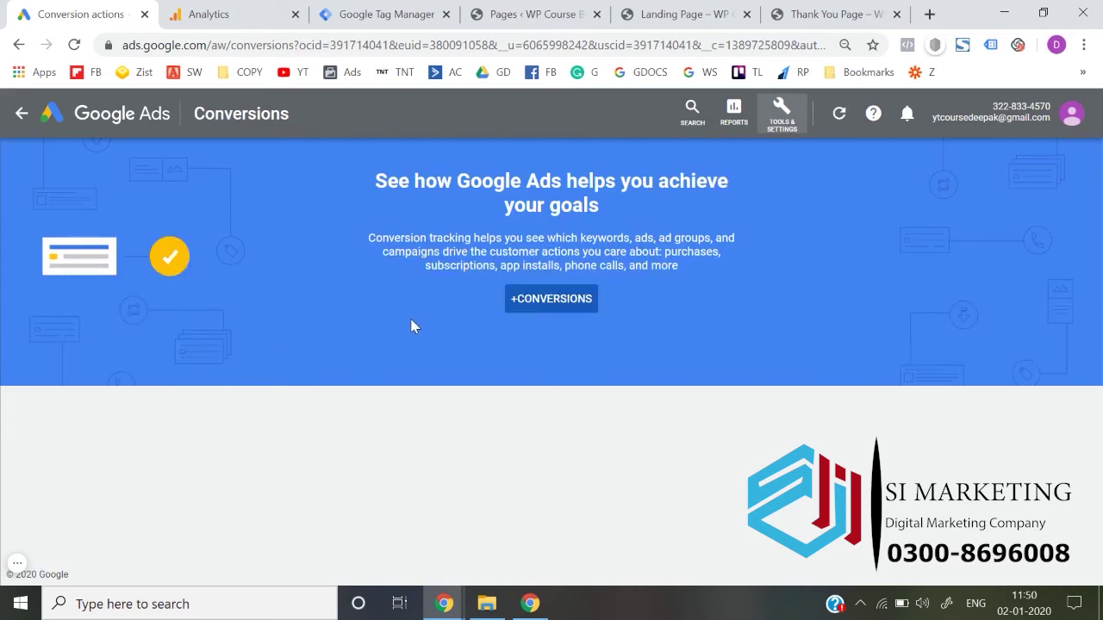
{"action": "left_click", "coordinate": [509, 298]}
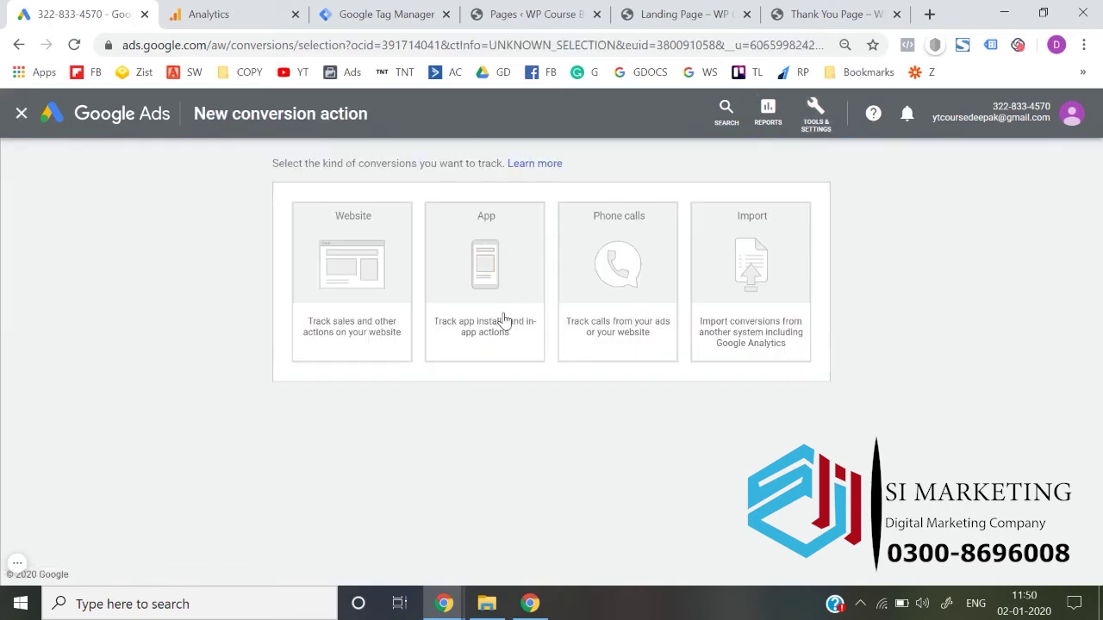
{"action": "left_click", "coordinate": [789, 252]}
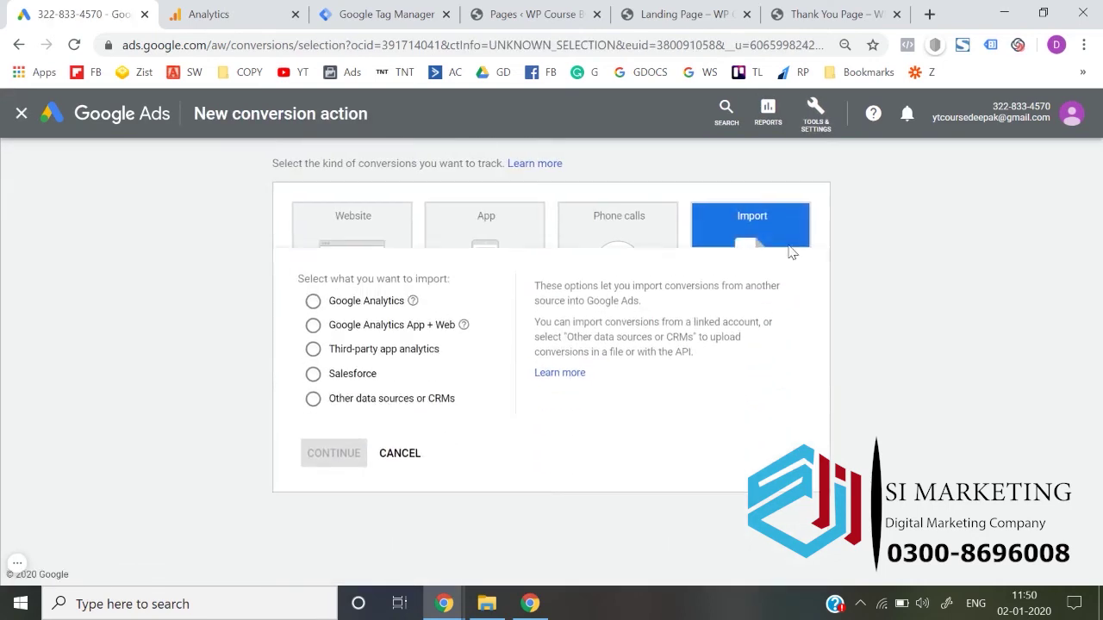
{"action": "left_click", "coordinate": [342, 291]}
{"action": "left_click", "coordinate": [334, 438]}
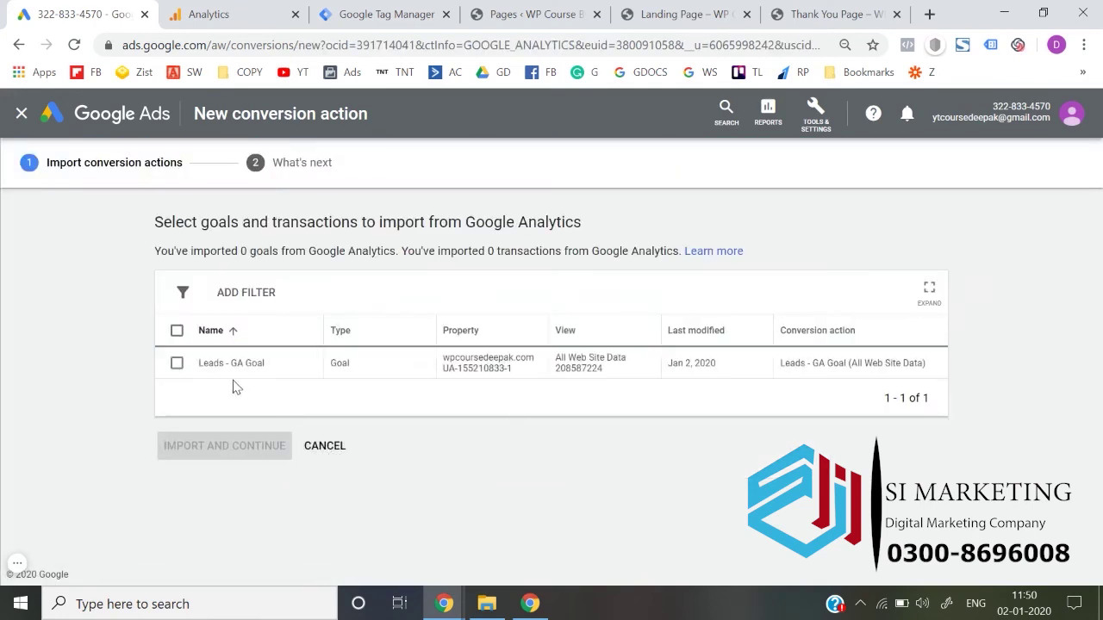
Import the Leads - GA Goal as a conversion action and finish the import.
{"action": "left_click", "coordinate": [175, 363]}
{"action": "left_click", "coordinate": [239, 450]}
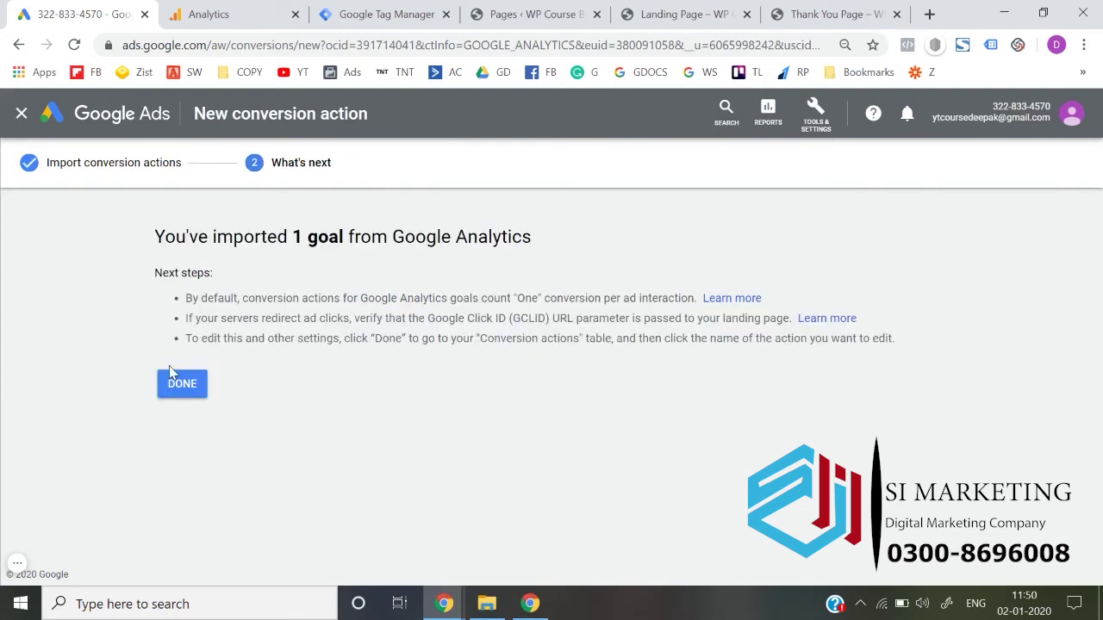
{"action": "left_click", "coordinate": [174, 379]}
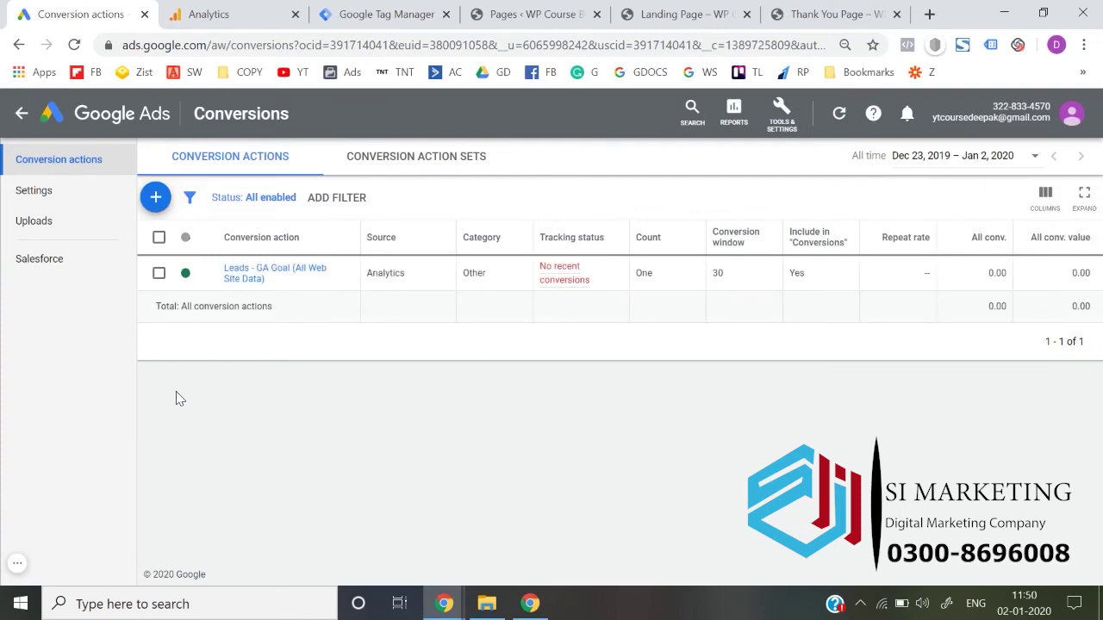
Check the conversion action's tracking status and the remarketing lists in the Audience manager.
{"action": "mouse_move", "coordinate": [557, 276]}
{"action": "left_click", "coordinate": [789, 124]}
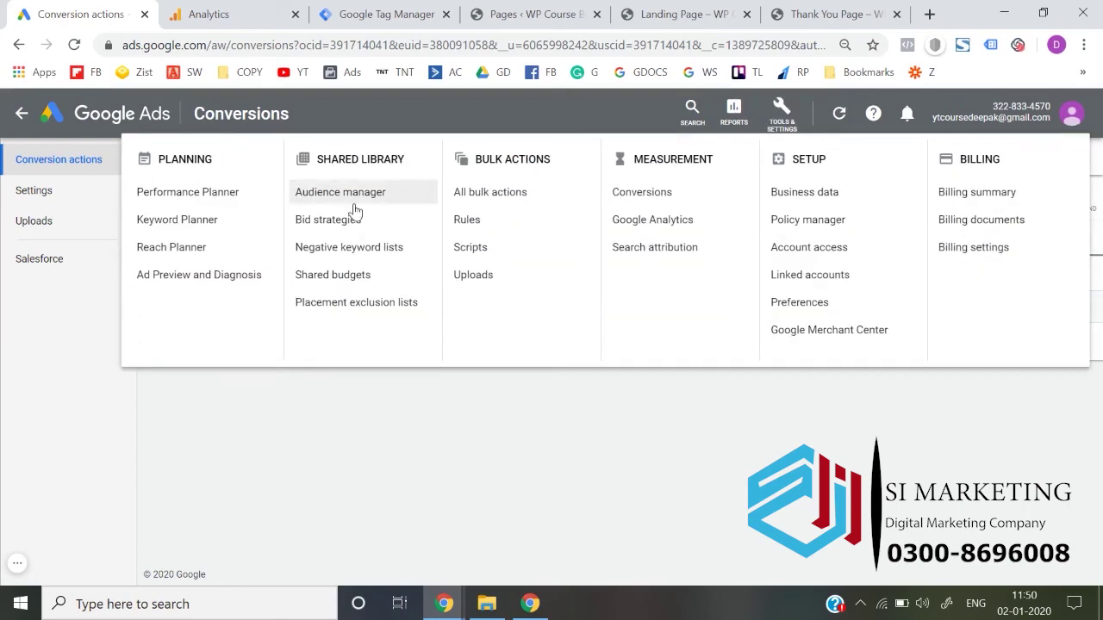
{"action": "left_click", "coordinate": [324, 205]}
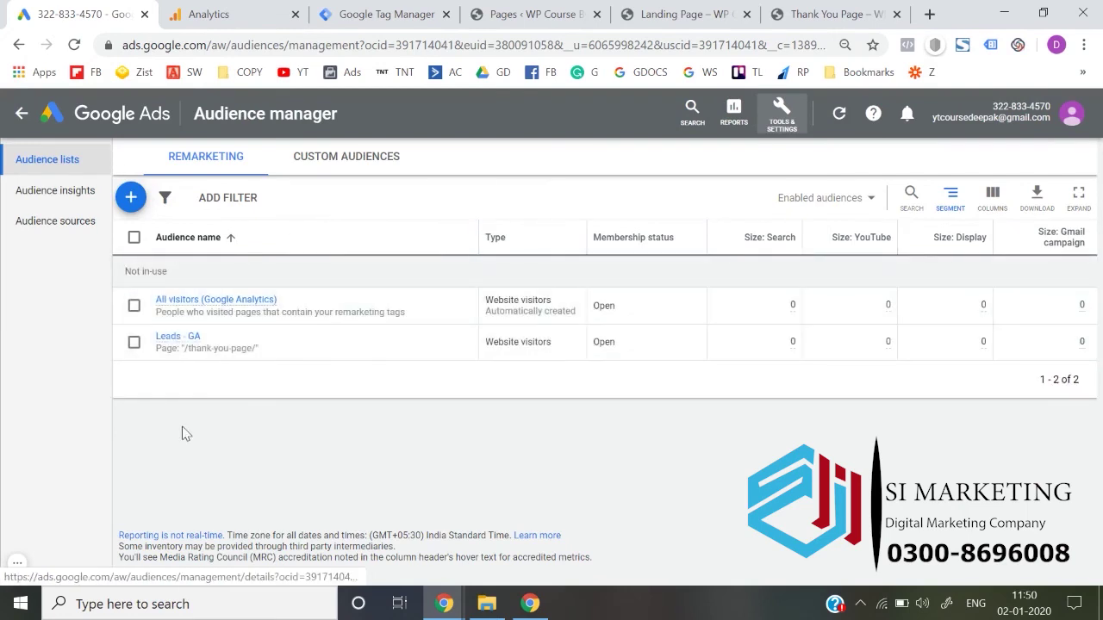
{"action": "triple_click", "coordinate": [216, 308]}
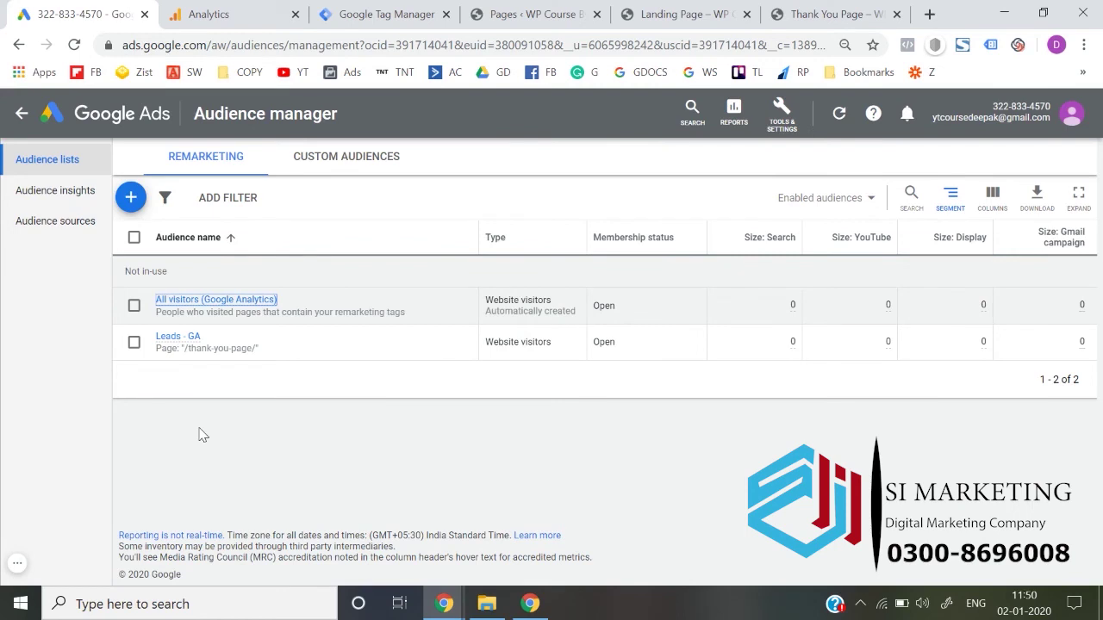
Copy the /landing-page/ path from the landing page's web address.
{"action": "triple_click", "coordinate": [177, 338]}
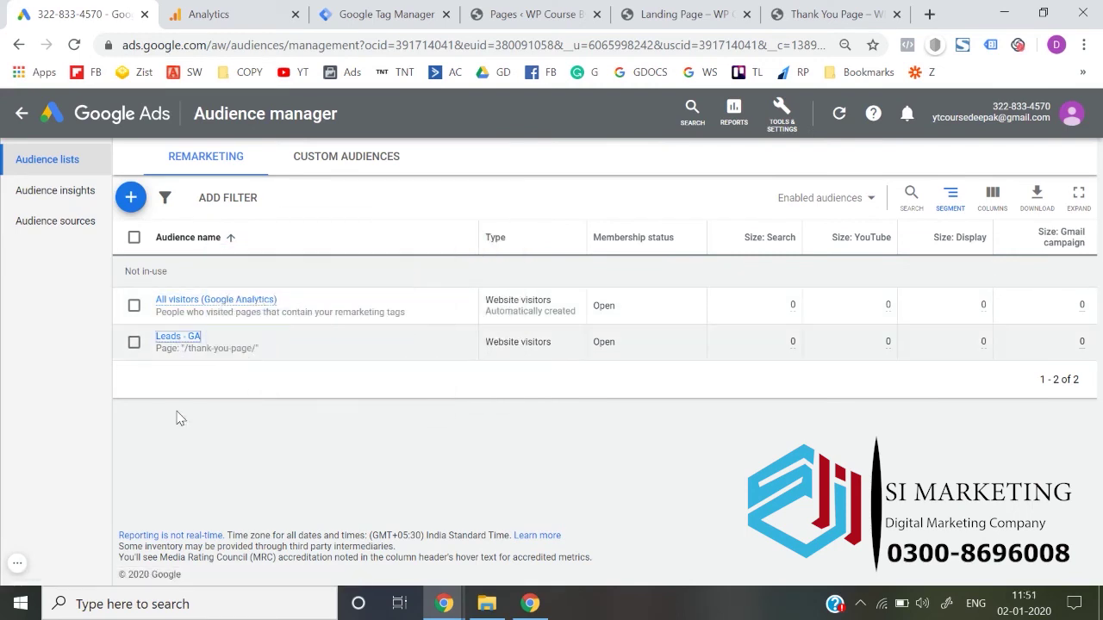
{"action": "left_click", "coordinate": [705, 10]}
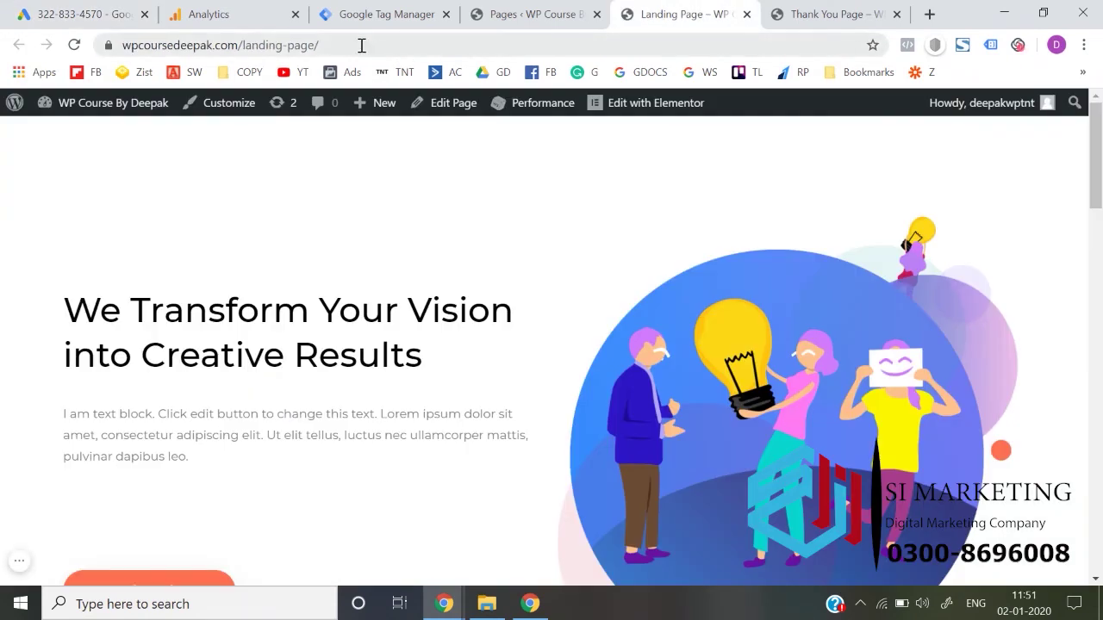
{"action": "left_click_drag", "start_coordinate": [359, 44], "coordinate": [241, 46]}
{"action": "key", "text": "ctrl+c"}
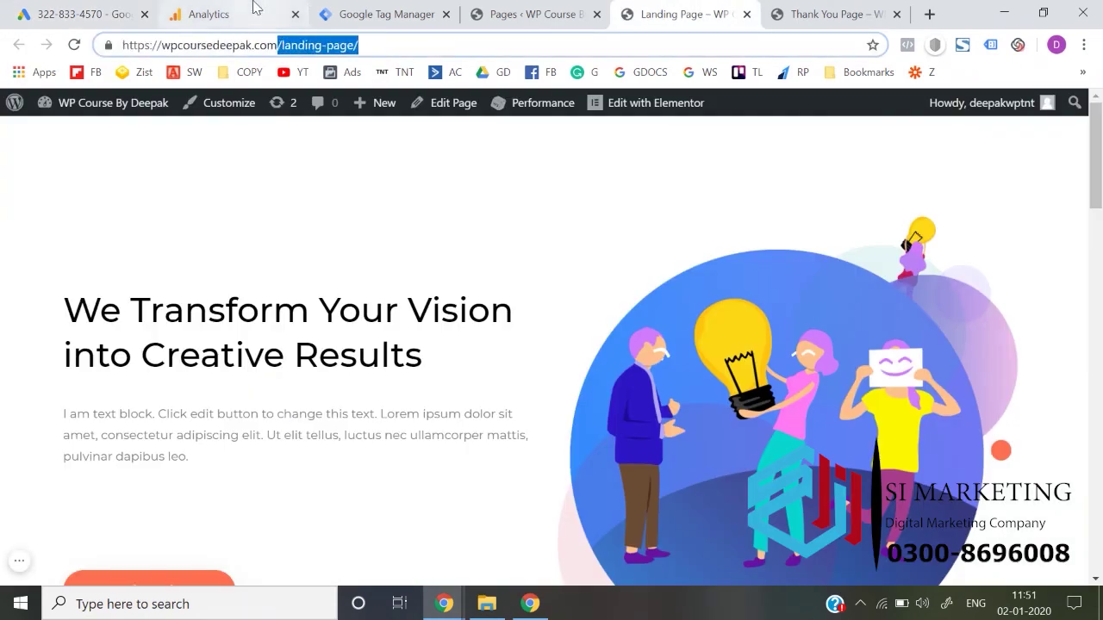
Switch to Analytics, open the property's audience list under the audience definitions and start a new audience.
{"action": "left_click", "coordinate": [253, 11]}
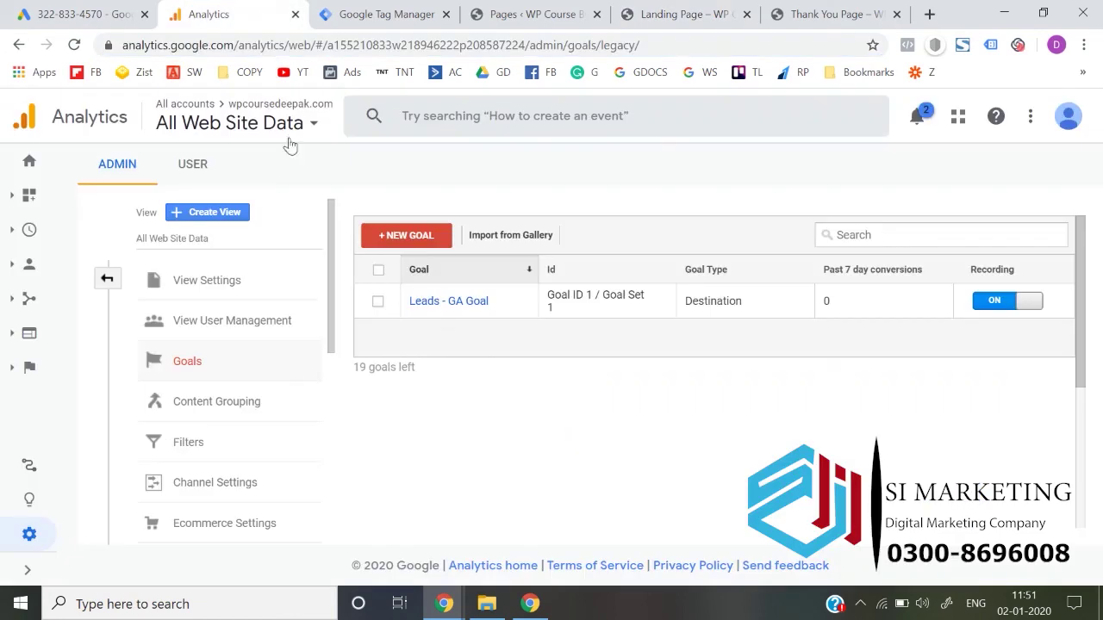
{"action": "left_click", "coordinate": [106, 280]}
{"action": "scroll", "coordinate": [556, 411], "scroll_direction": "down", "scroll_amount": 2}
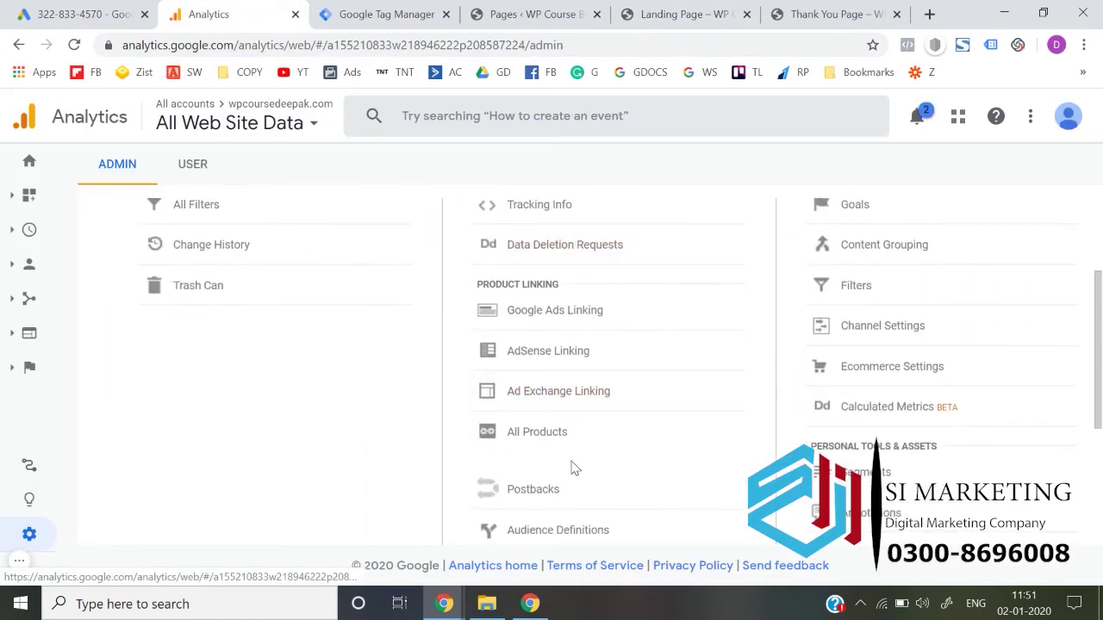
{"action": "scroll", "coordinate": [575, 469], "scroll_direction": "down", "scroll_amount": 1}
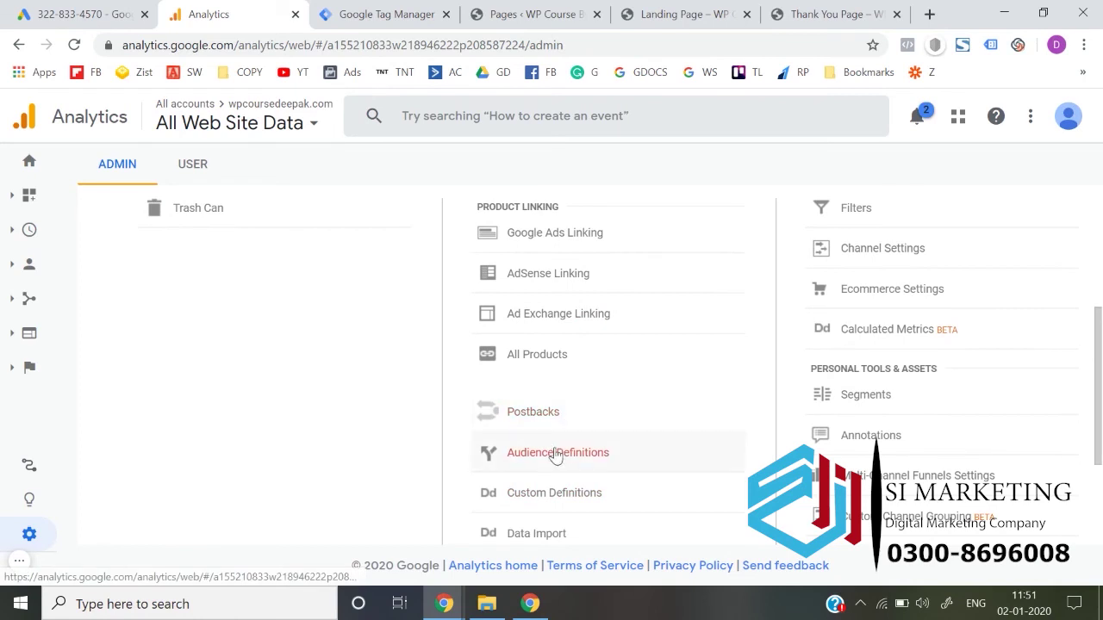
{"action": "left_click", "coordinate": [555, 454]}
{"action": "scroll", "coordinate": [548, 452], "scroll_direction": "down", "scroll_amount": 1}
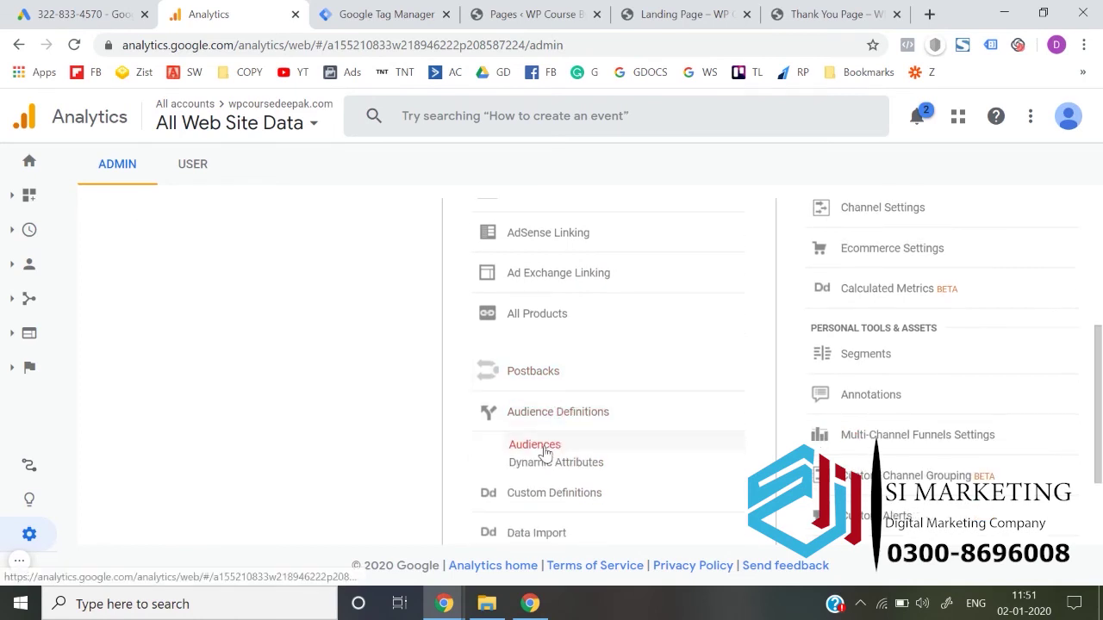
{"action": "left_click", "coordinate": [544, 450]}
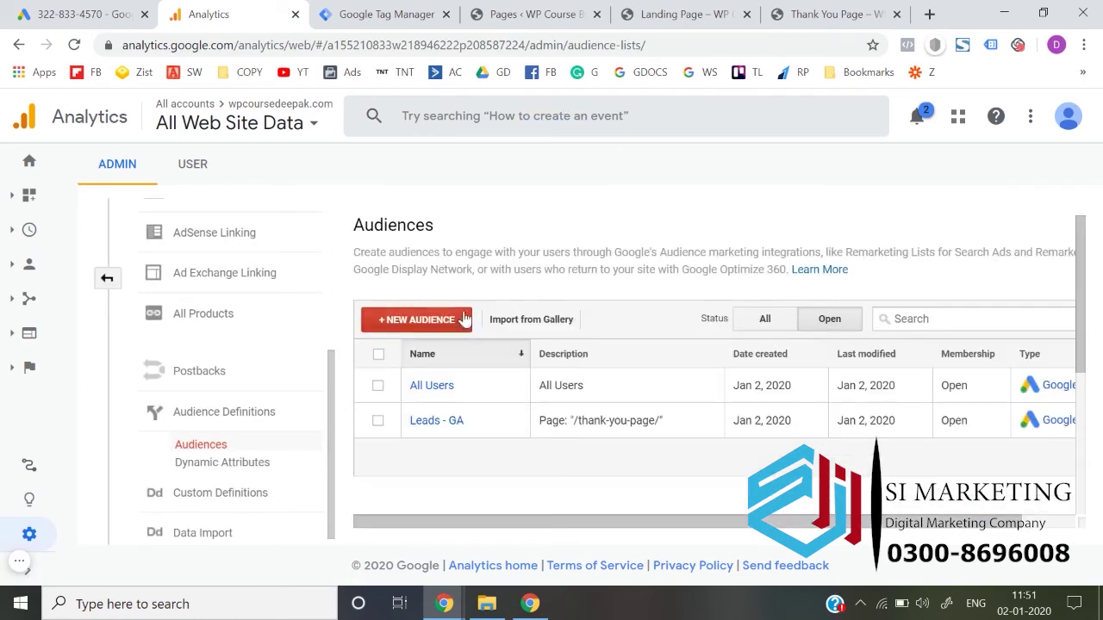
{"action": "left_click", "coordinate": [415, 321]}
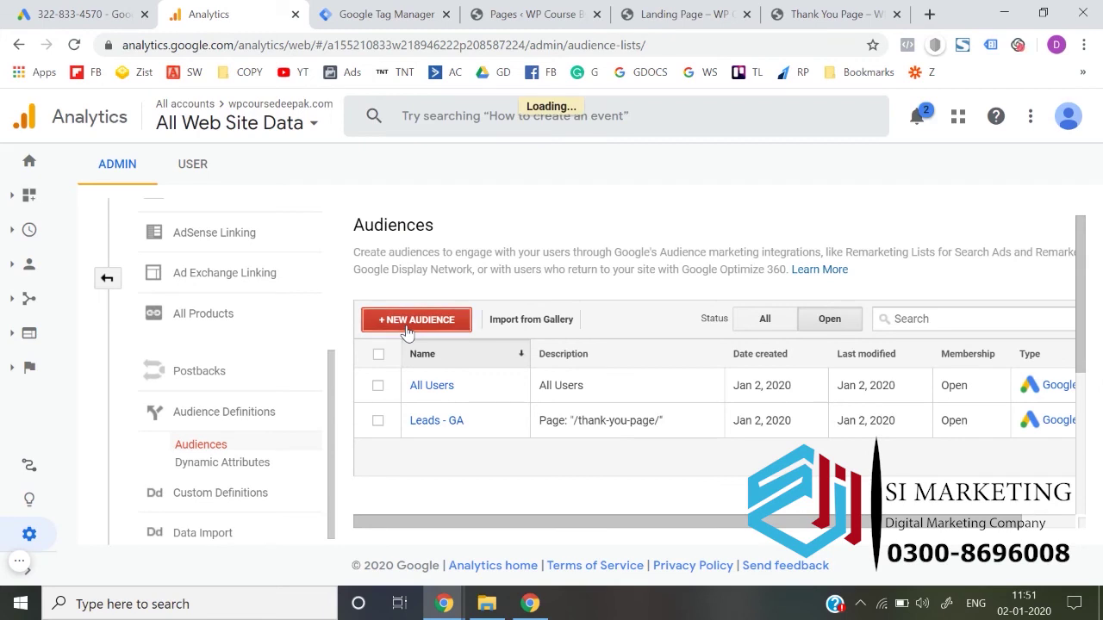
Create a new audience definition with an advanced condition that filters sessions by the Page dimension.
{"action": "scroll", "coordinate": [490, 394], "scroll_direction": "down", "scroll_amount": 2}
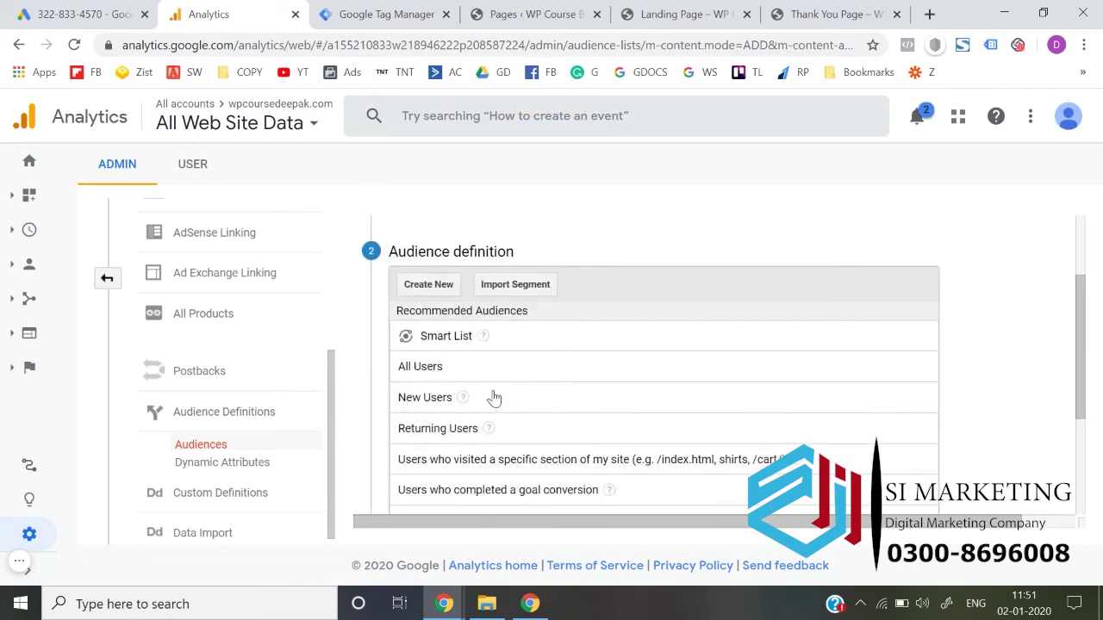
{"action": "left_click", "coordinate": [437, 284]}
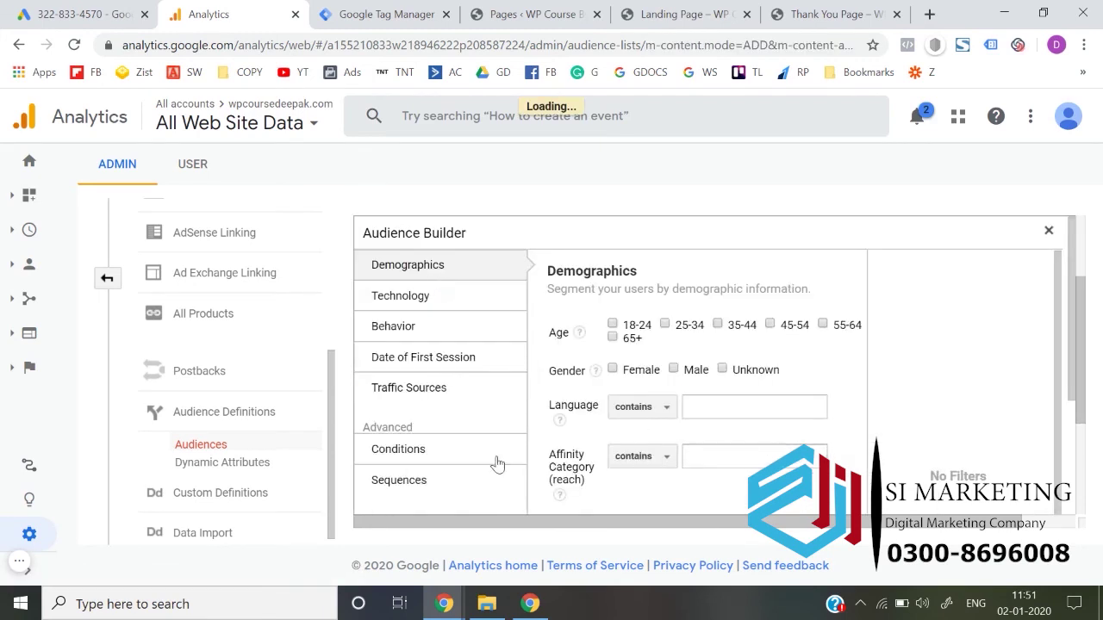
{"action": "left_click", "coordinate": [476, 457]}
{"action": "scroll", "coordinate": [615, 422], "scroll_direction": "down", "scroll_amount": 1}
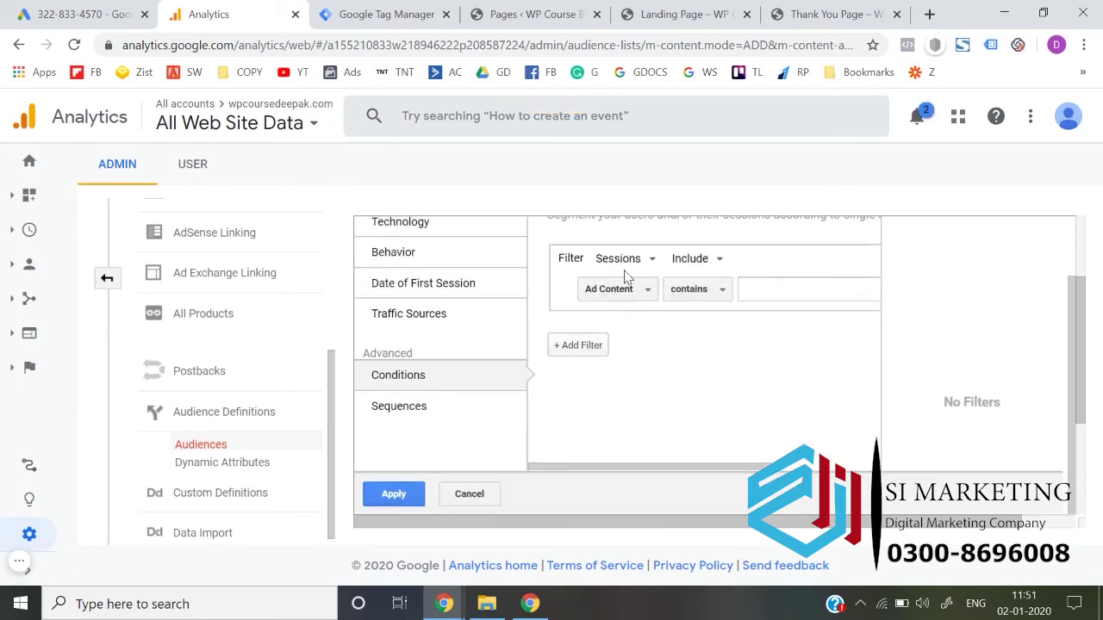
{"action": "left_click", "coordinate": [622, 289]}
{"action": "type", "text": "page"}
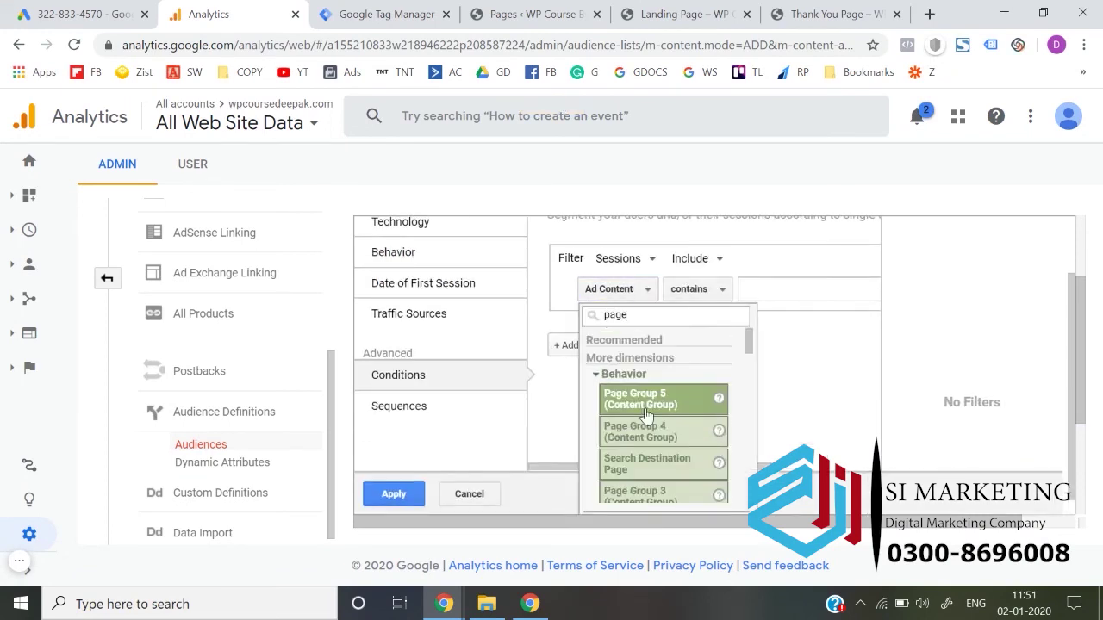
{"action": "scroll", "coordinate": [646, 415], "scroll_direction": "down", "scroll_amount": 3}
{"action": "scroll", "coordinate": [646, 415], "scroll_direction": "down", "scroll_amount": 3}
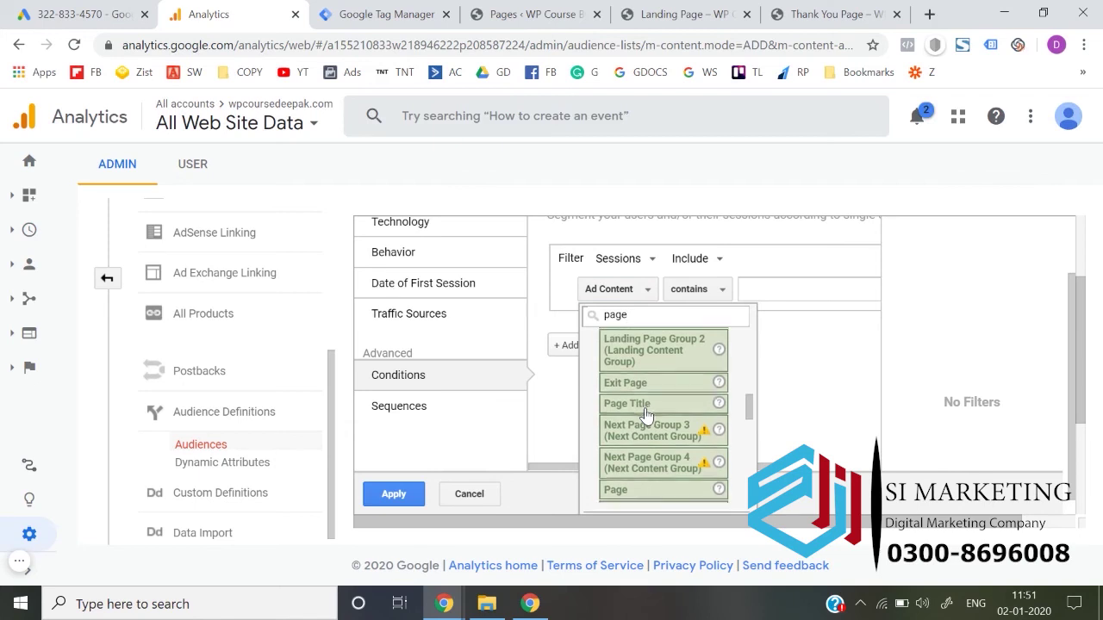
{"action": "scroll", "coordinate": [641, 422], "scroll_direction": "down", "scroll_amount": 1}
{"action": "left_click", "coordinate": [630, 441]}
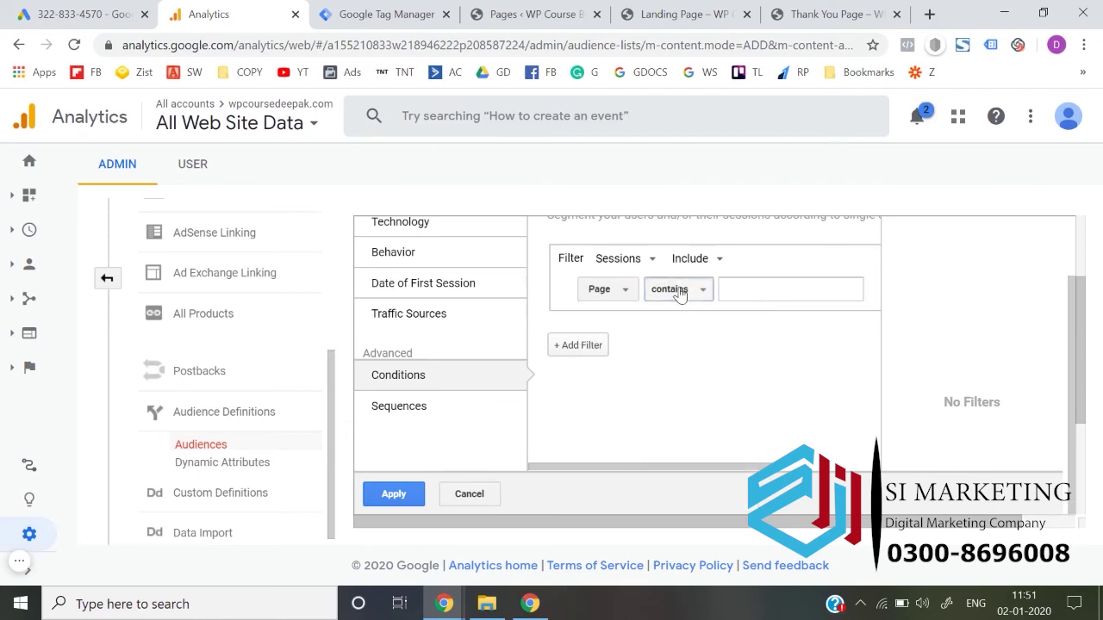
Set the Page condition to exactly match /landing-page/ and apply the audience definition.
{"action": "left_click", "coordinate": [676, 289]}
{"action": "left_click", "coordinate": [689, 321]}
{"action": "left_click", "coordinate": [763, 289]}
{"action": "key", "text": "ctrl+v"}
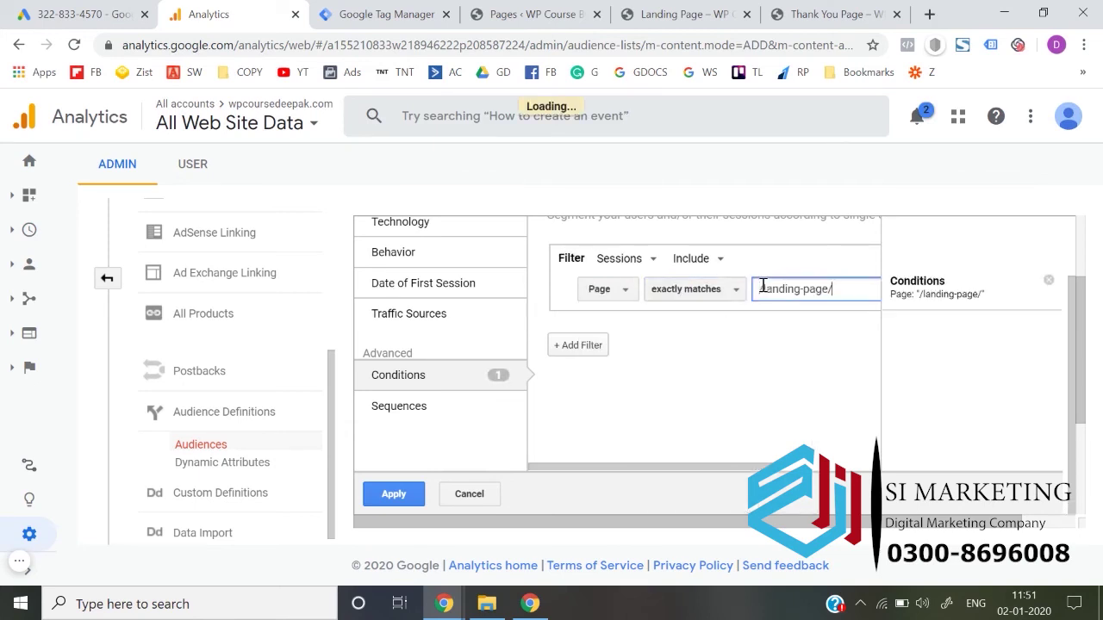
{"action": "left_click", "coordinate": [396, 495]}
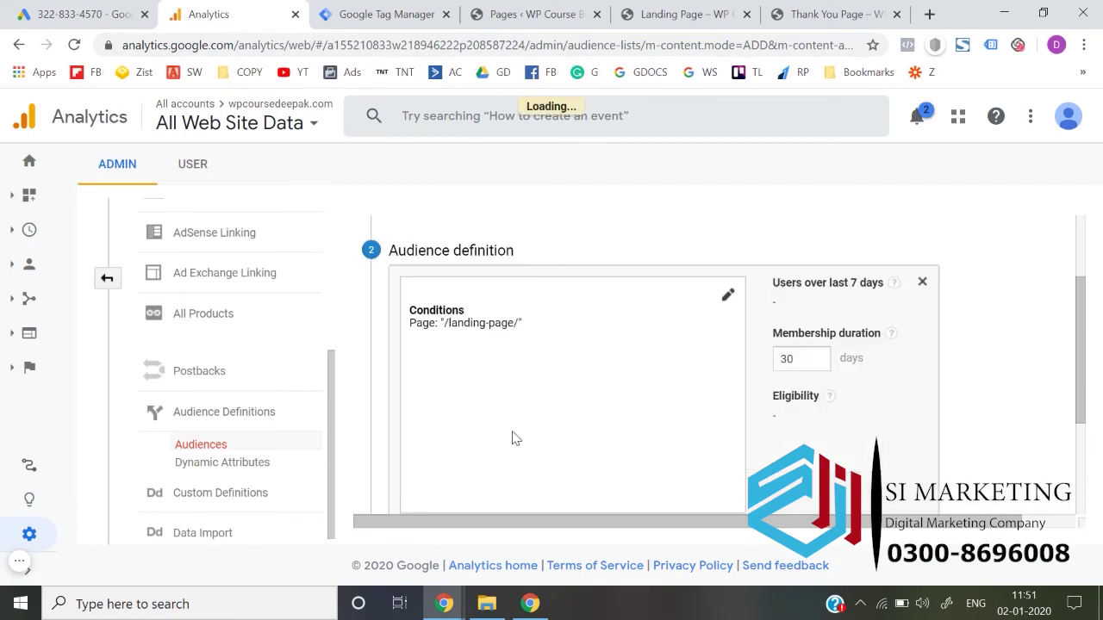
Set the membership duration to 540 days, name the audience "Visited Landing Page - GA" and continue to the destinations.
{"action": "type", "text": "40"}
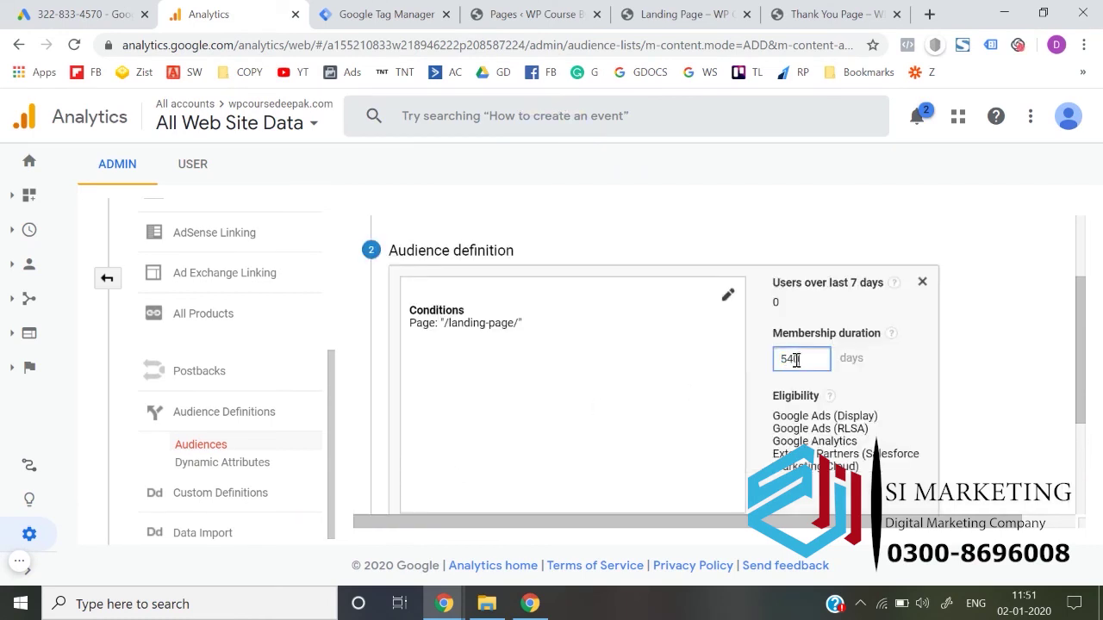
{"action": "left_click", "coordinate": [1015, 389]}
{"action": "scroll", "coordinate": [1016, 390], "scroll_direction": "down", "scroll_amount": 2}
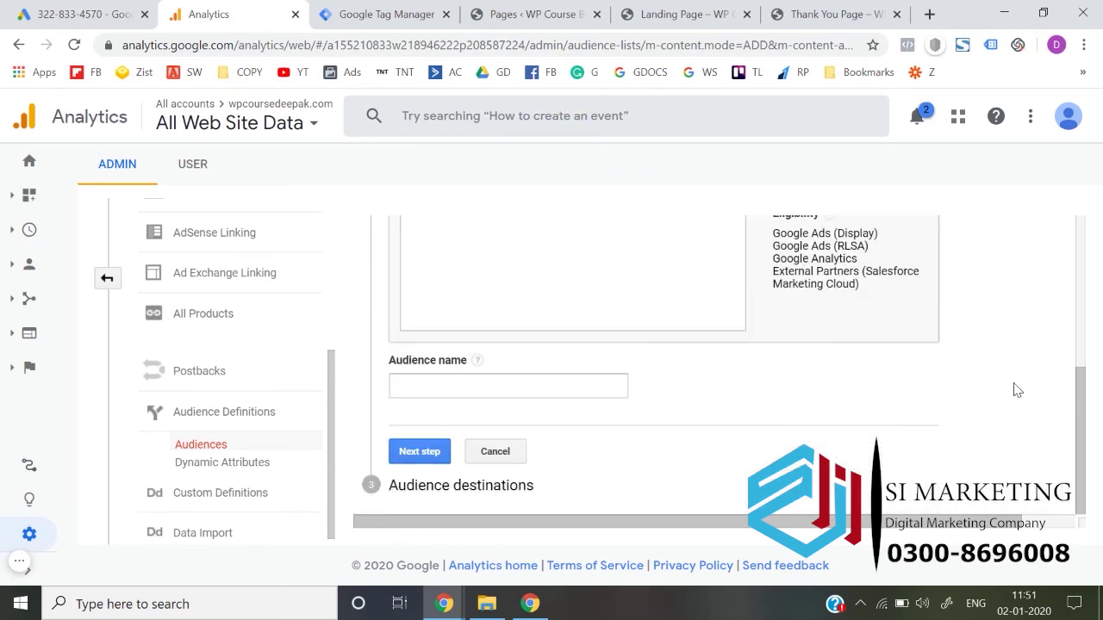
{"action": "left_click", "coordinate": [538, 379]}
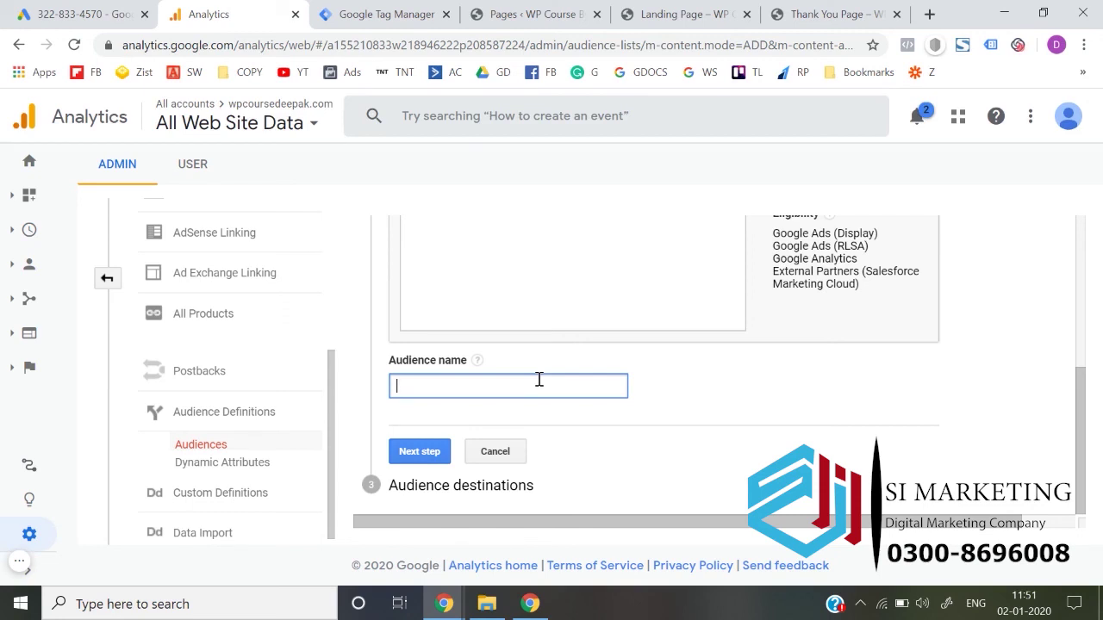
{"action": "type", "text": "Visited Landing Pa"}
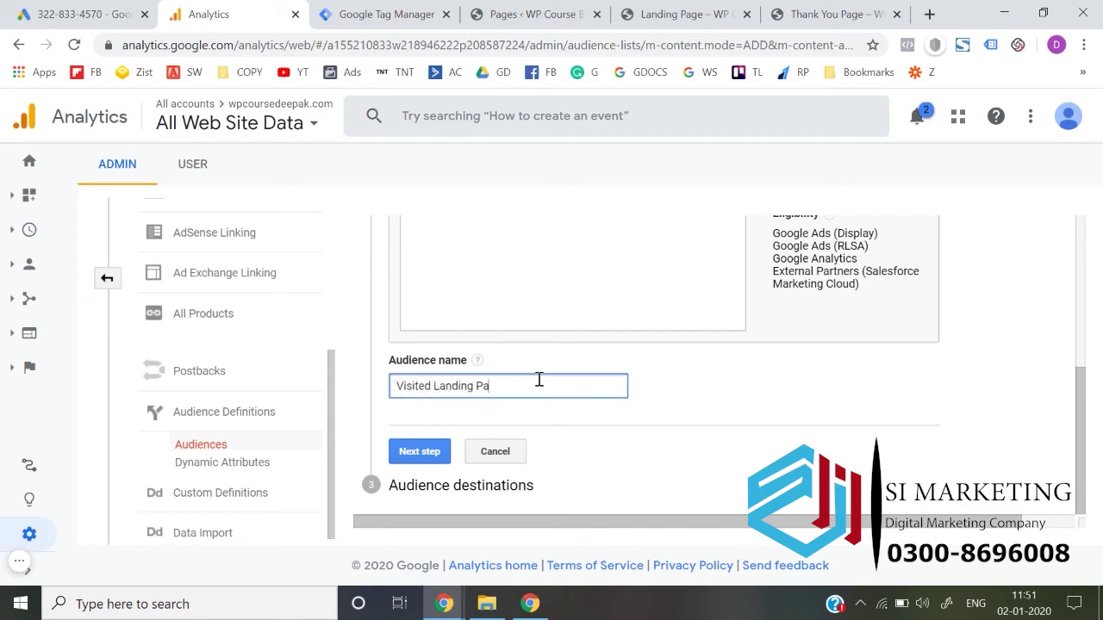
{"action": "type", "text": "ge - GA"}
{"action": "left_click", "coordinate": [421, 450]}
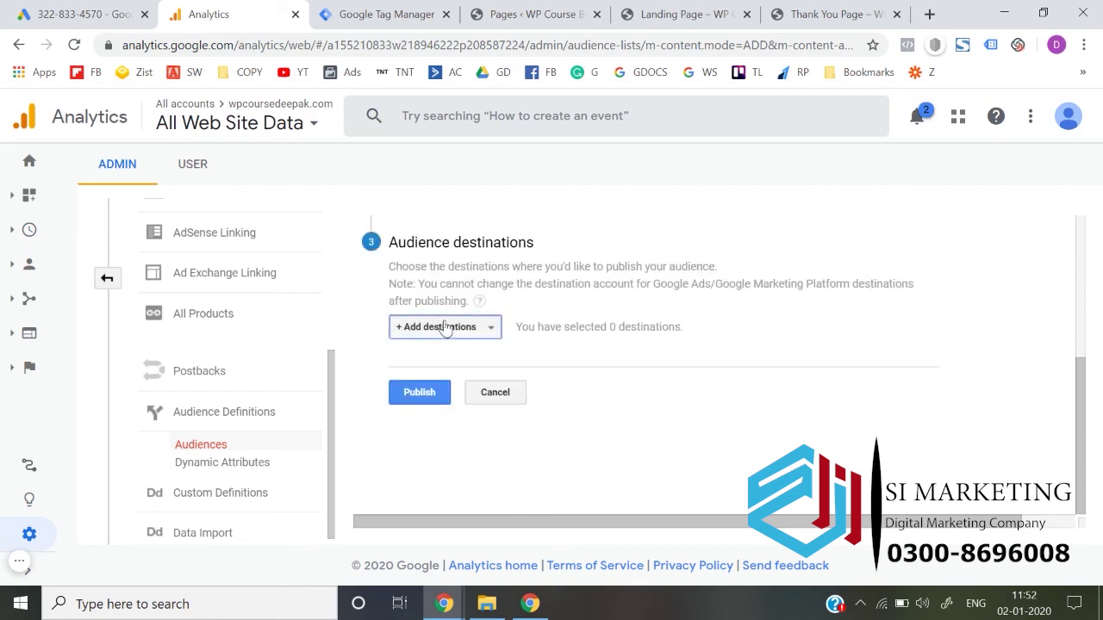
Add the linked Google Ads account as the audience's destination and publish the audience.
{"action": "left_click", "coordinate": [445, 329]}
{"action": "left_click", "coordinate": [431, 438]}
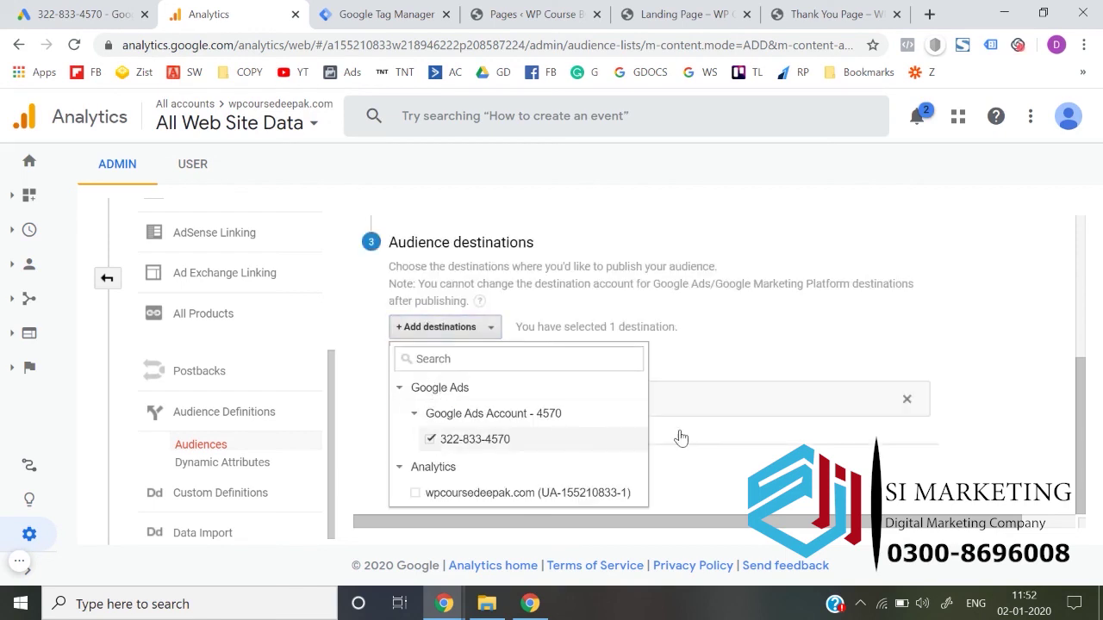
{"action": "left_click", "coordinate": [847, 471]}
{"action": "left_click", "coordinate": [402, 479]}
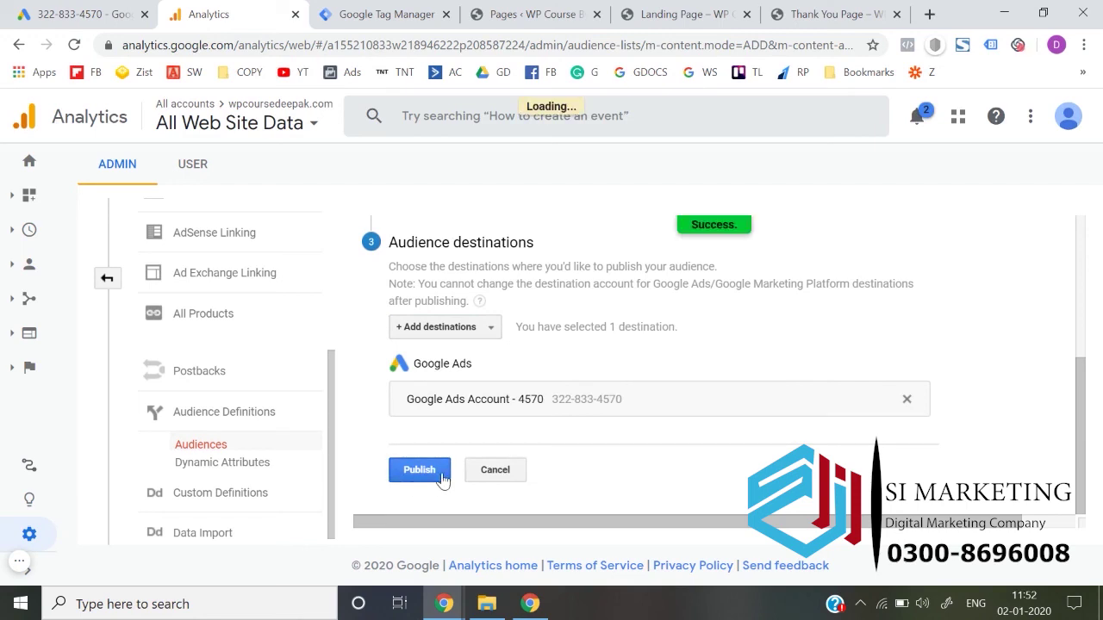
{"action": "left_click", "coordinate": [444, 380]}
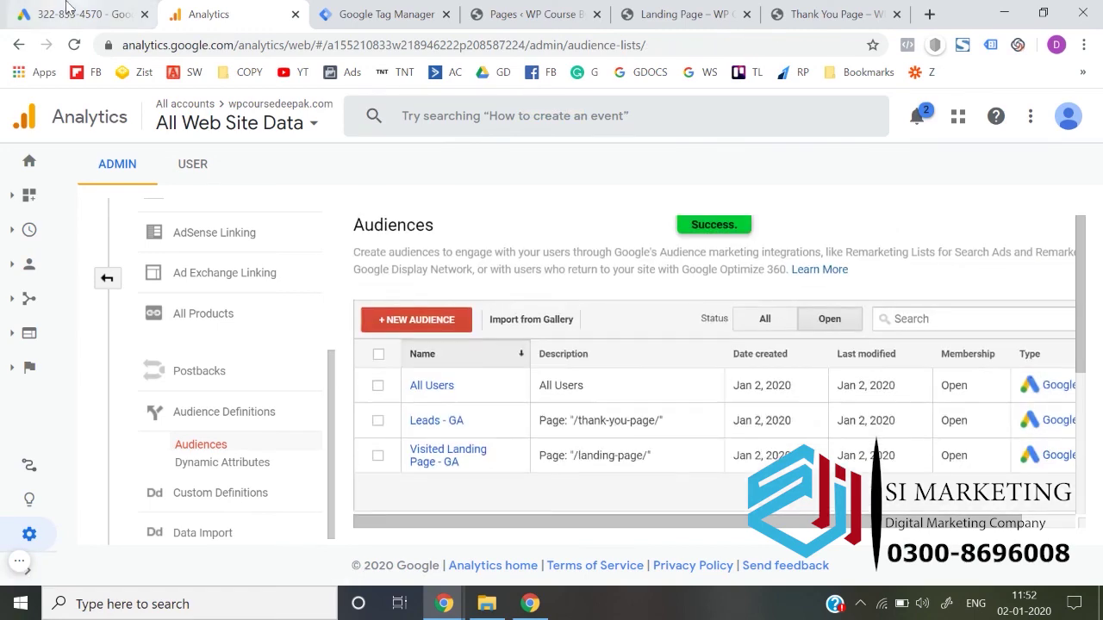
Switch to Google Ads and reload the Audience manager to check the remarketing lists.
{"action": "left_click", "coordinate": [67, 9]}
{"action": "left_click", "coordinate": [74, 44]}
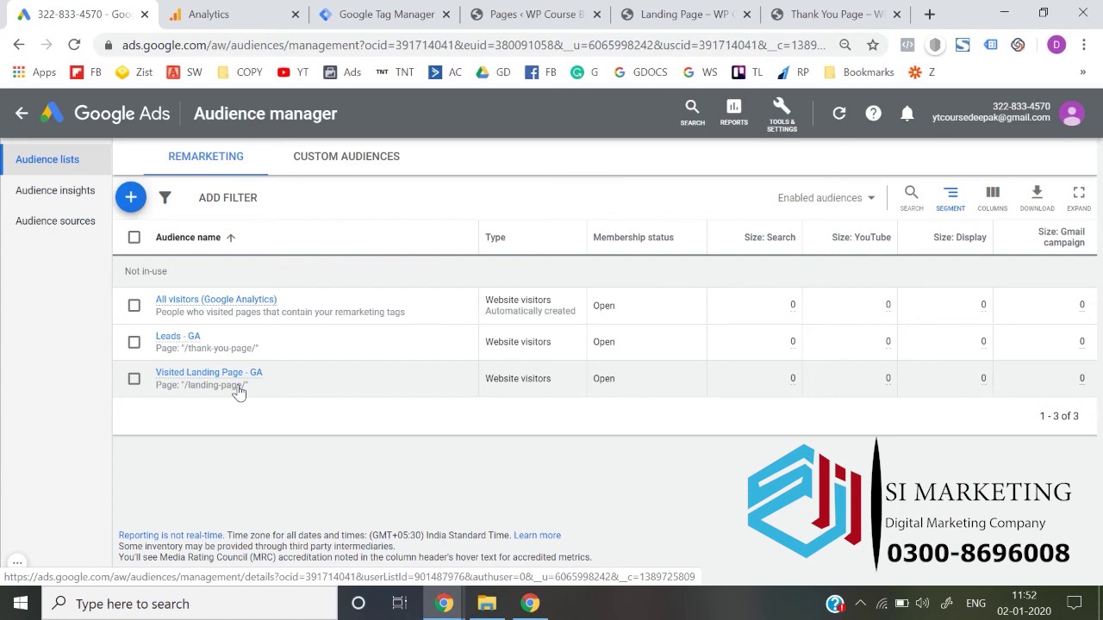
{"action": "left_click", "coordinate": [16, 567]}
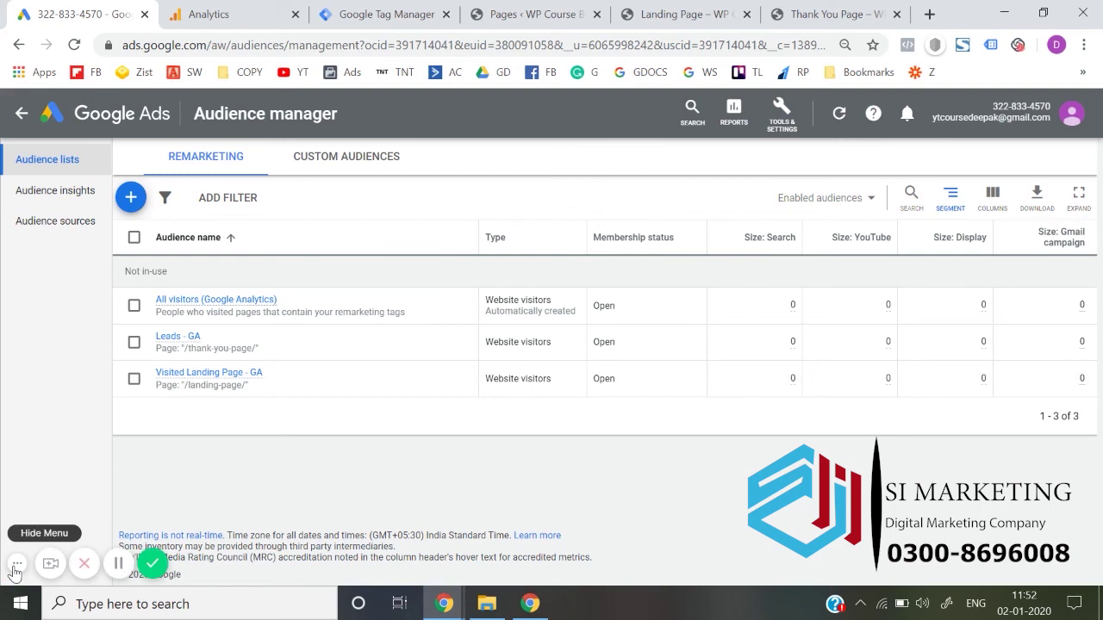